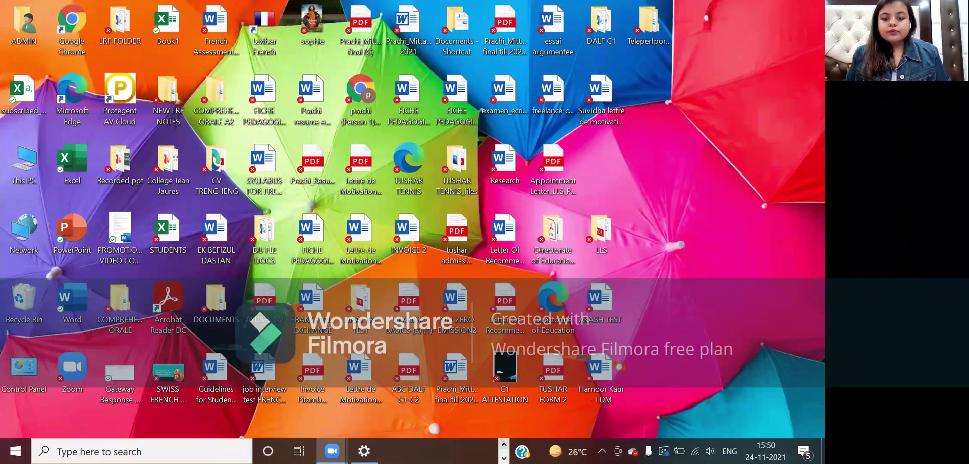
- Bring up Chrome and scroll the English Language Assistants page to the 2022-23 Apply here section
left_click(478, 418)
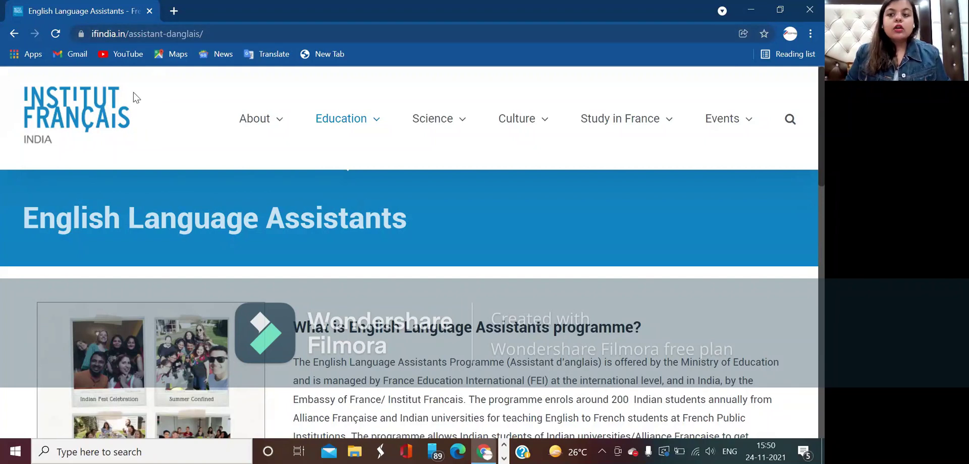
scroll(277, 227, "down", 3)
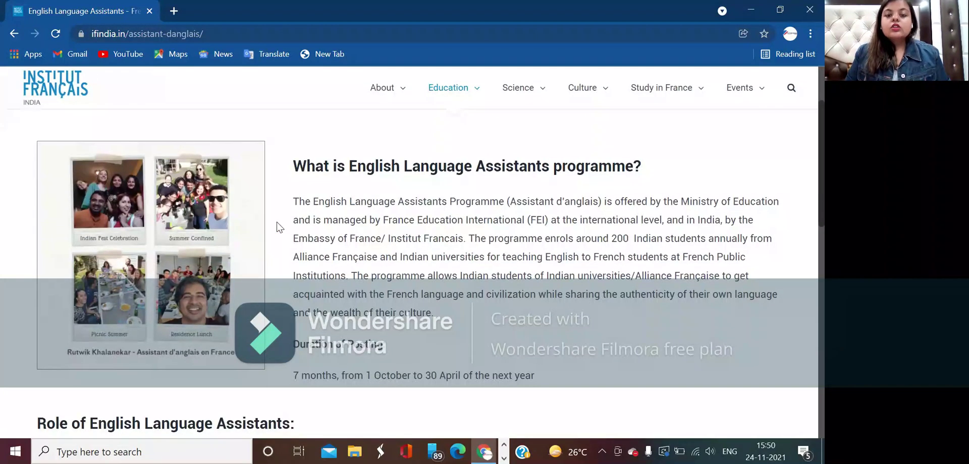
scroll(277, 227, "down", 1)
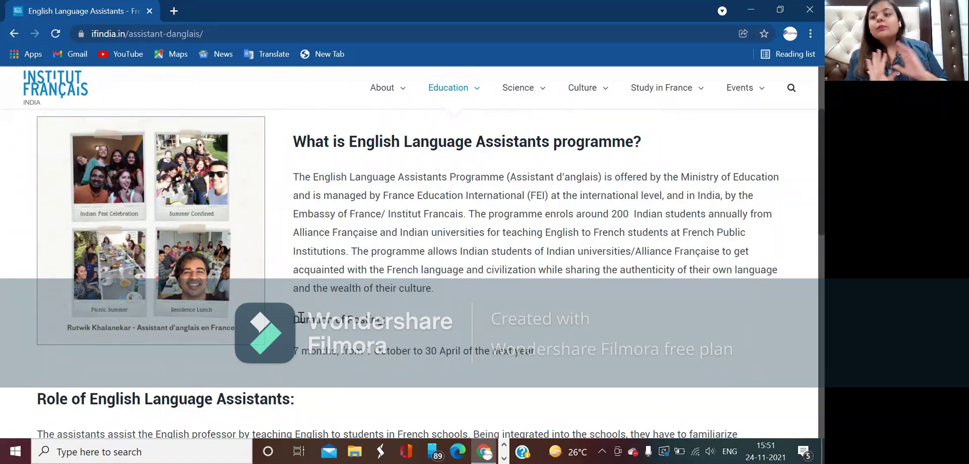
scroll(301, 317, "down", 5)
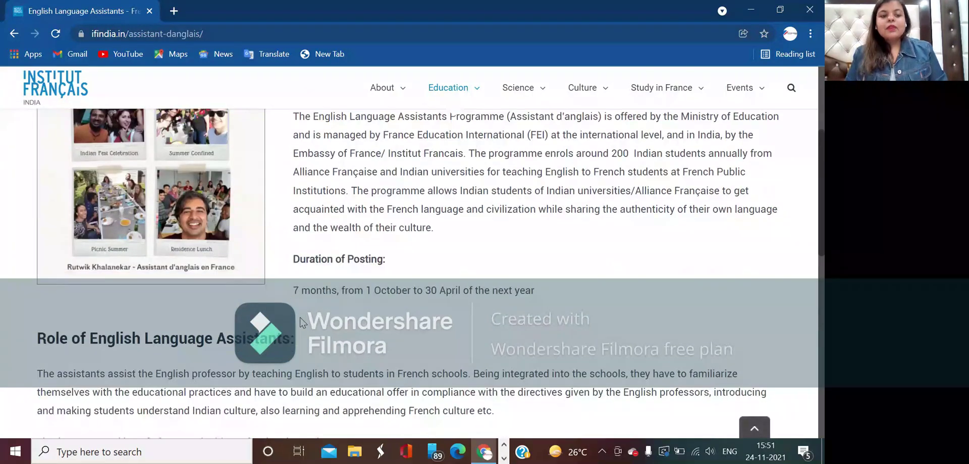
scroll(280, 370, "down", 1)
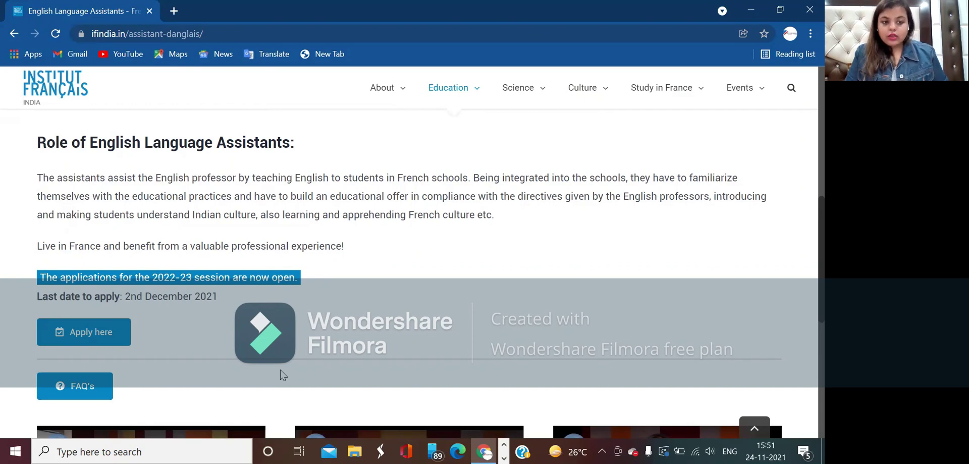
- Follow Apply here and scroll the Descriptif document down to the Etape 1 / Etape 2 dossier table
left_click(91, 333)
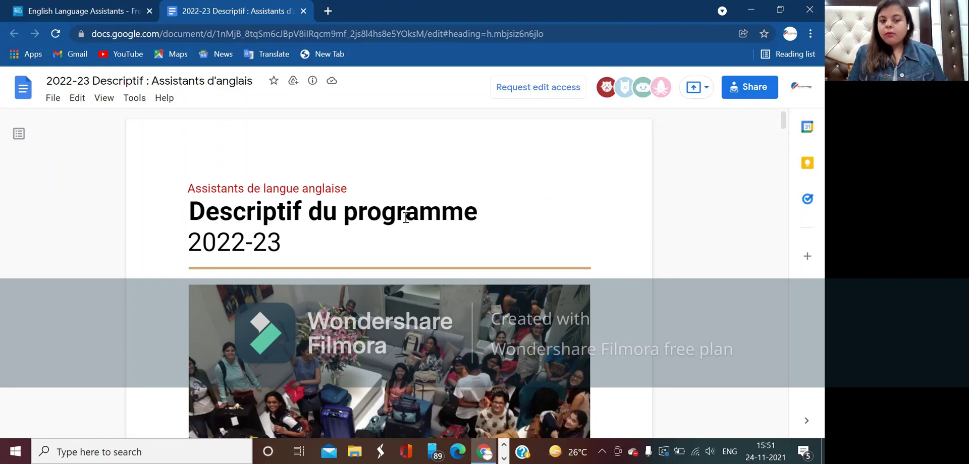
scroll(406, 218, "down", 8)
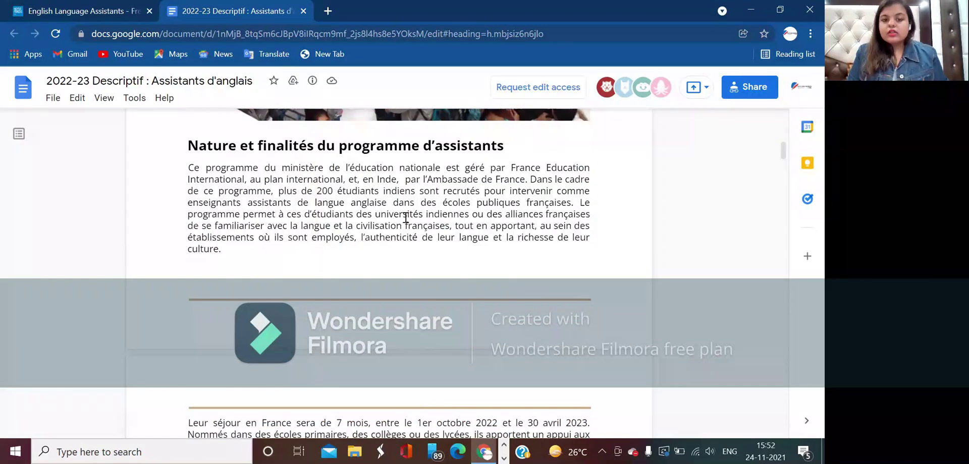
scroll(405, 218, "down", 7)
scroll(405, 218, "down", 3)
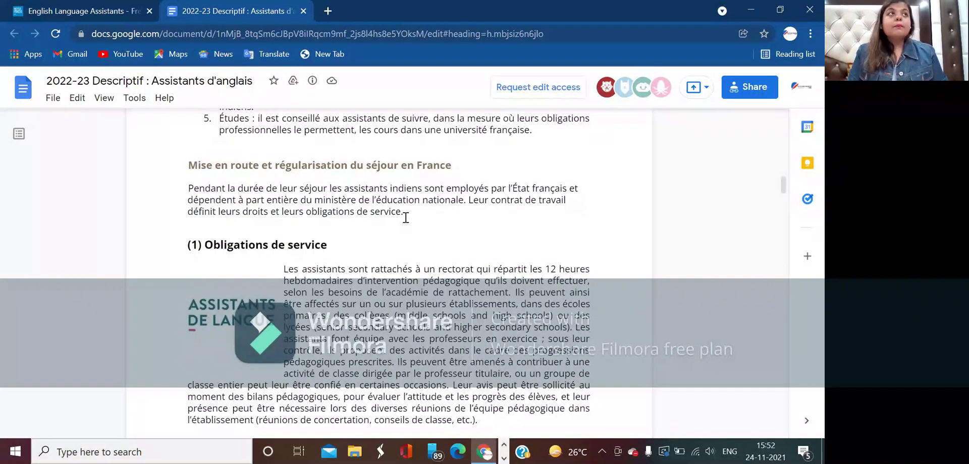
scroll(405, 217, "down", 12)
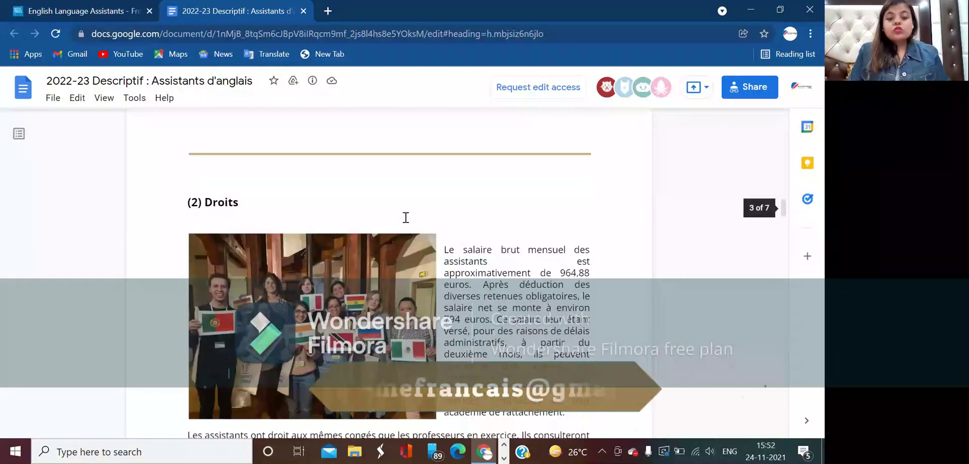
scroll(405, 218, "down", 12)
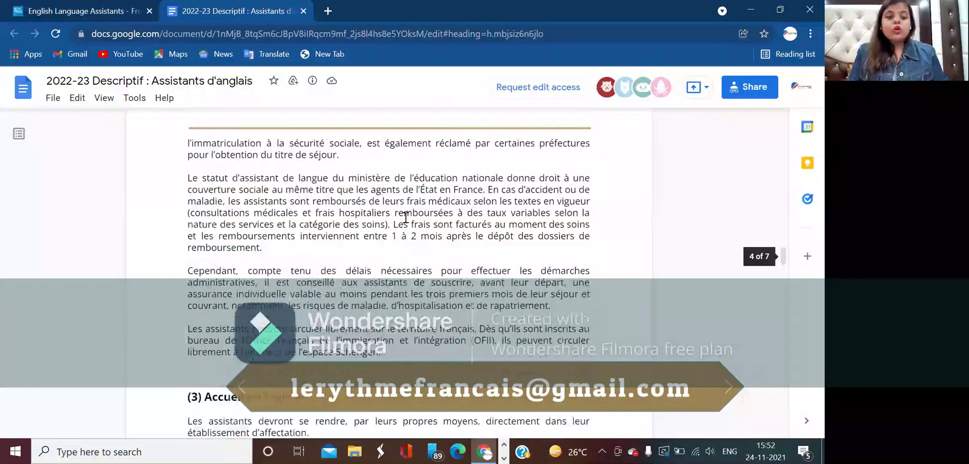
scroll(405, 218, "down", 12)
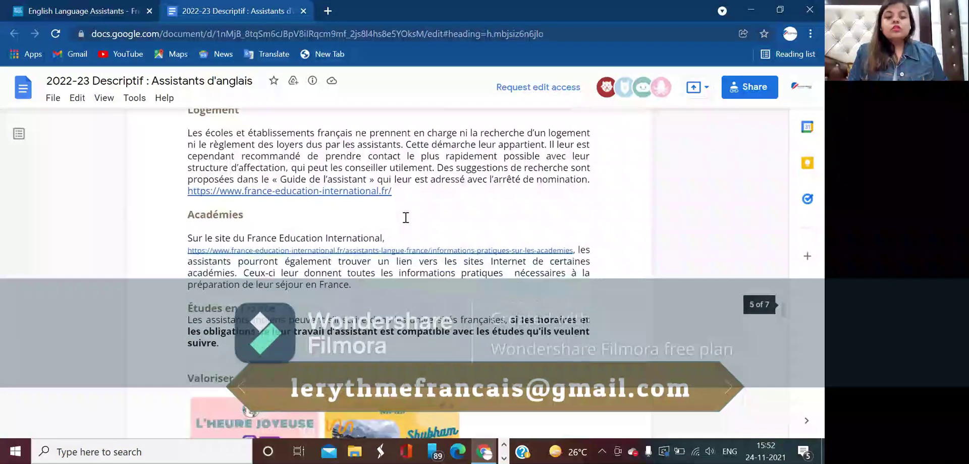
scroll(398, 283, "down", 15)
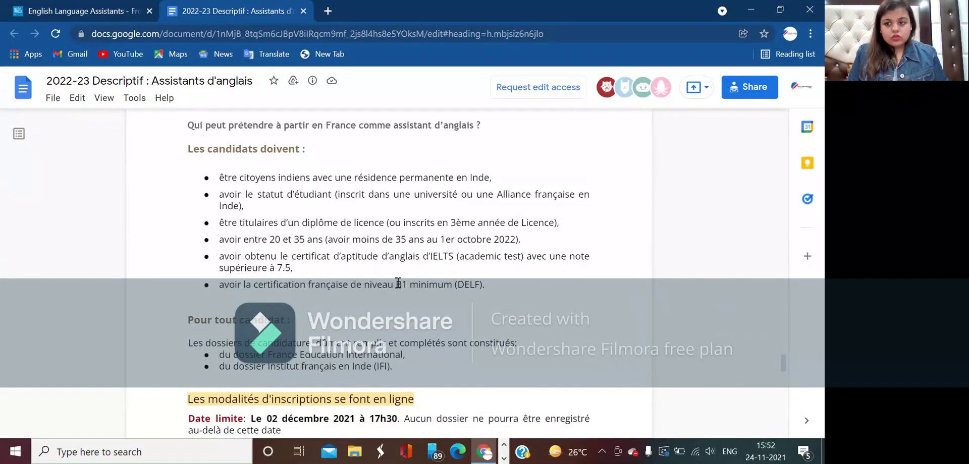
scroll(398, 283, "down", 3)
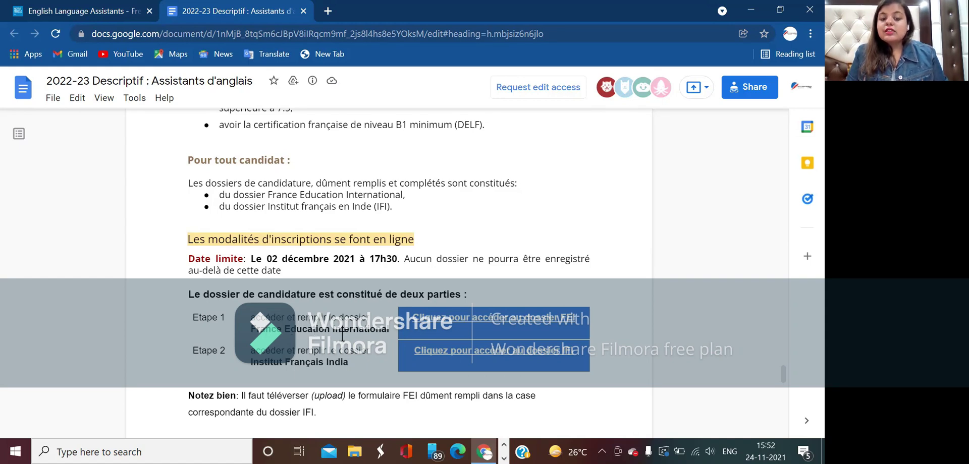
scroll(342, 333, "down", 1)
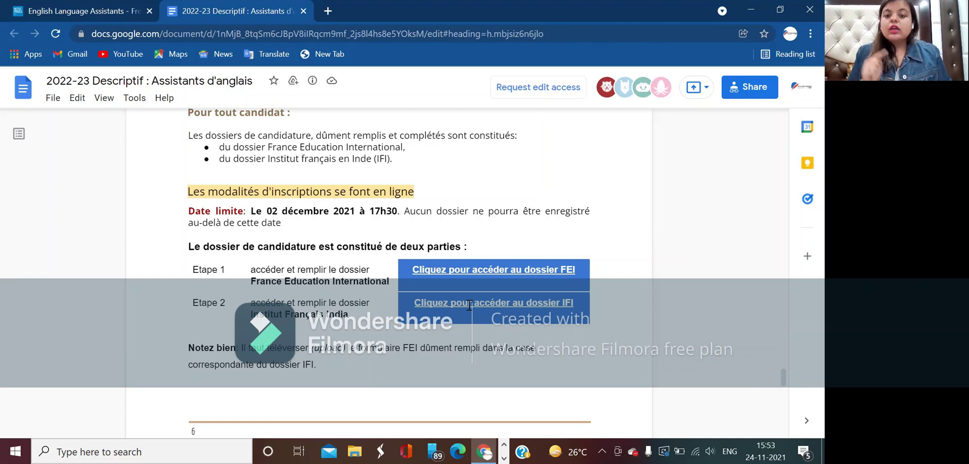
- Download NOM-Prenom_2022-2023.pdf from the FEI dossier in Drive and launch Acrobat Reader DC
left_click(475, 268)
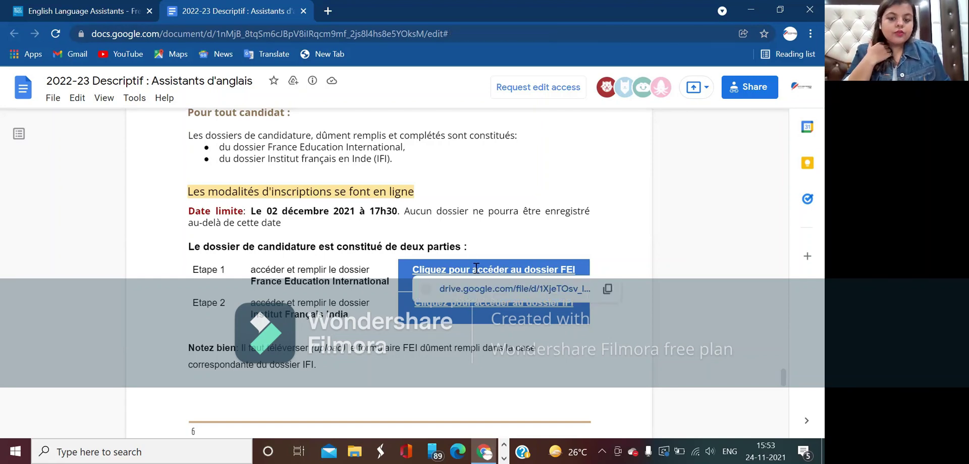
left_click(503, 292)
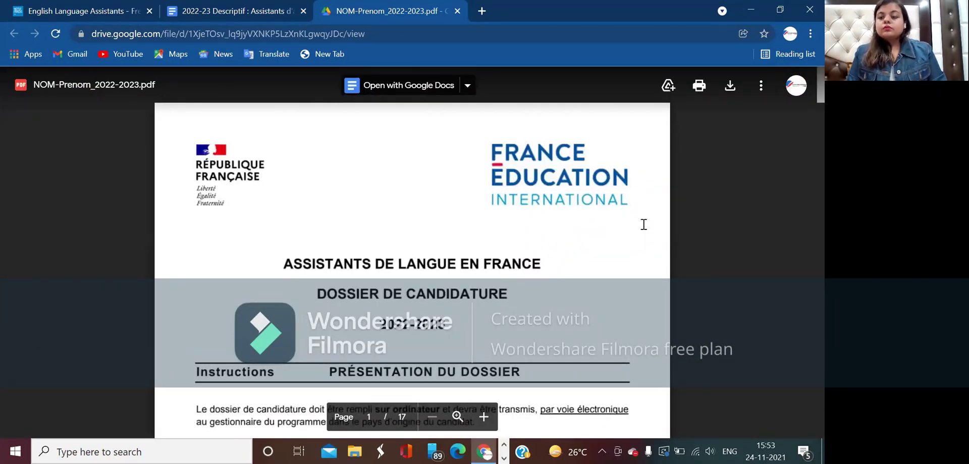
left_click(727, 91)
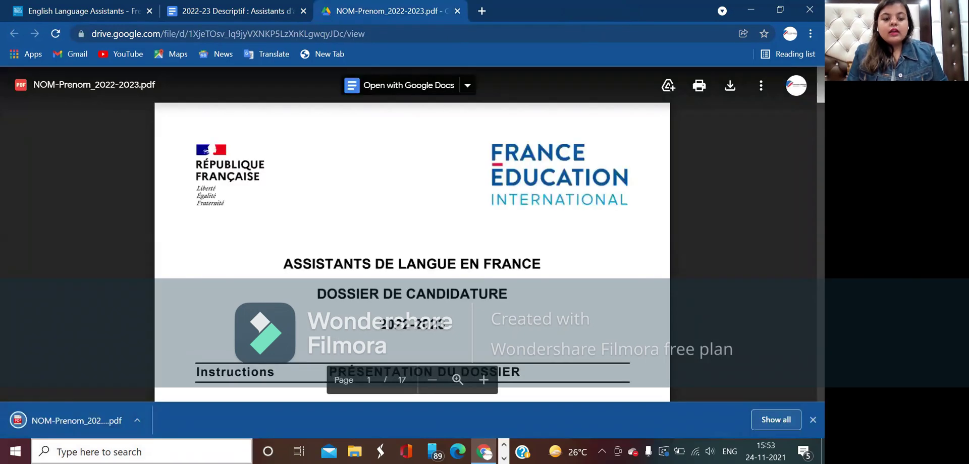
left_click(169, 452)
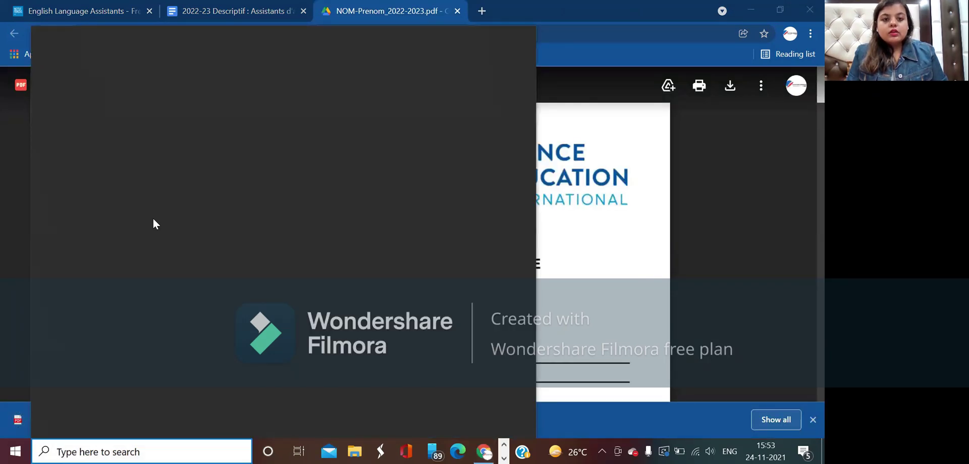
left_click(141, 192)
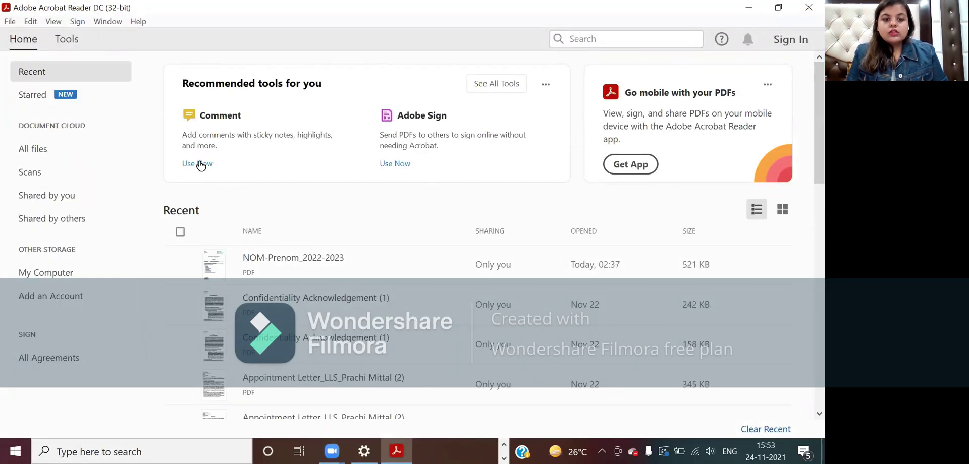
- Open NOM-Prenom_2022-2023 (1).pdf from Downloads via Adobe Sign and dismiss the signers prompt
left_click(387, 164)
left_click(388, 222)
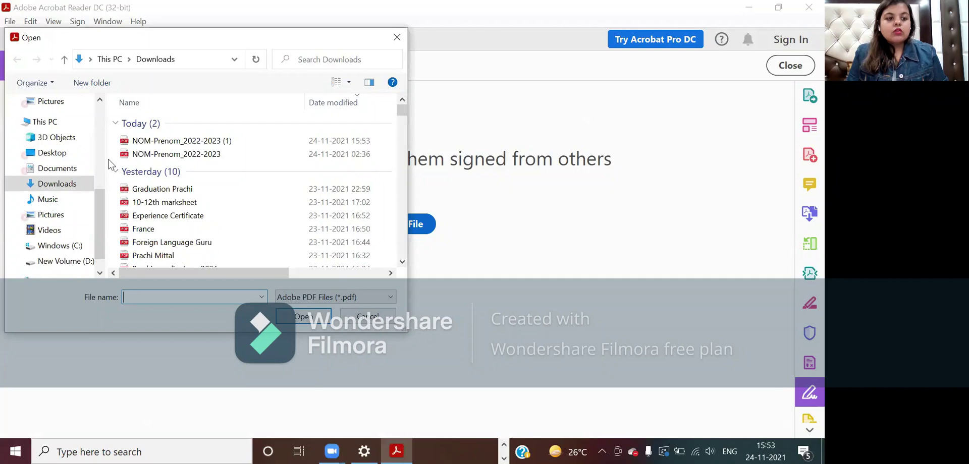
left_click(167, 141)
left_click(302, 315)
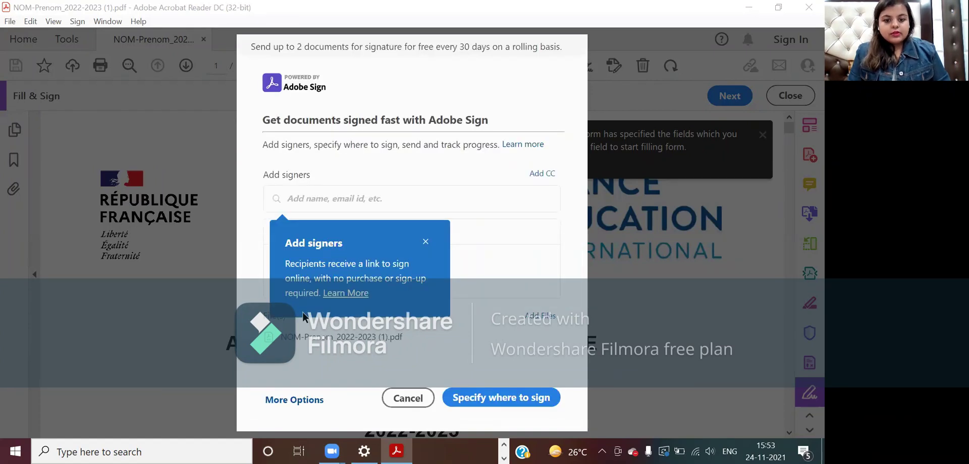
left_click(410, 404)
left_click(410, 404)
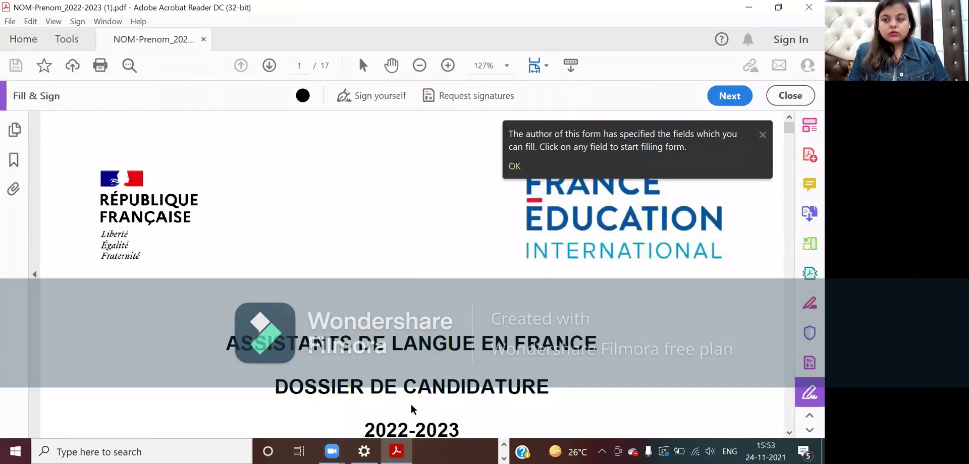
- Scroll to page 3, the DOSSIER DE CANDIDATURE 2022-2023 form with Pays d'origine
scroll(410, 389, "down", 8)
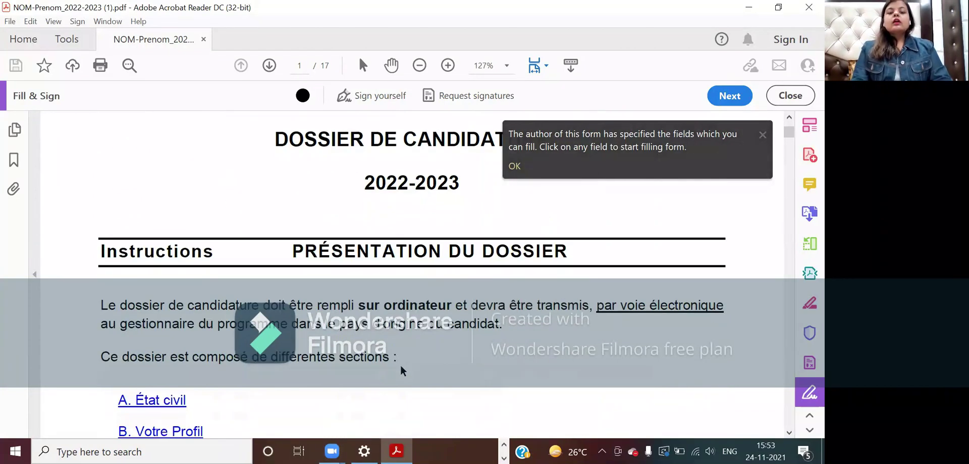
scroll(402, 371, "down", 5)
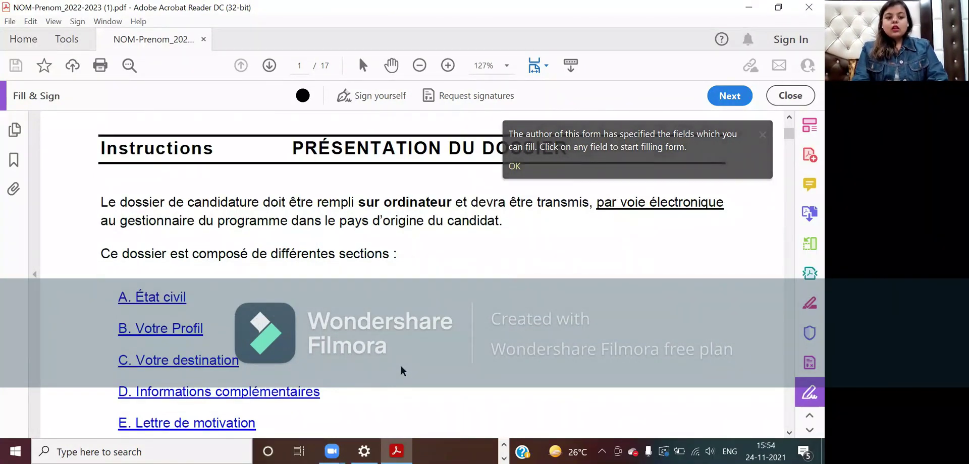
scroll(383, 327, "down", 6)
scroll(383, 327, "down", 8)
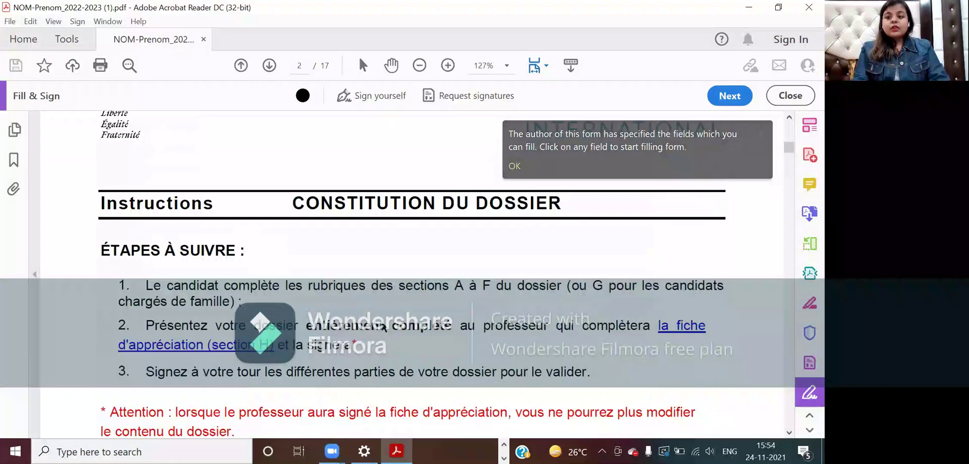
scroll(383, 327, "down", 2)
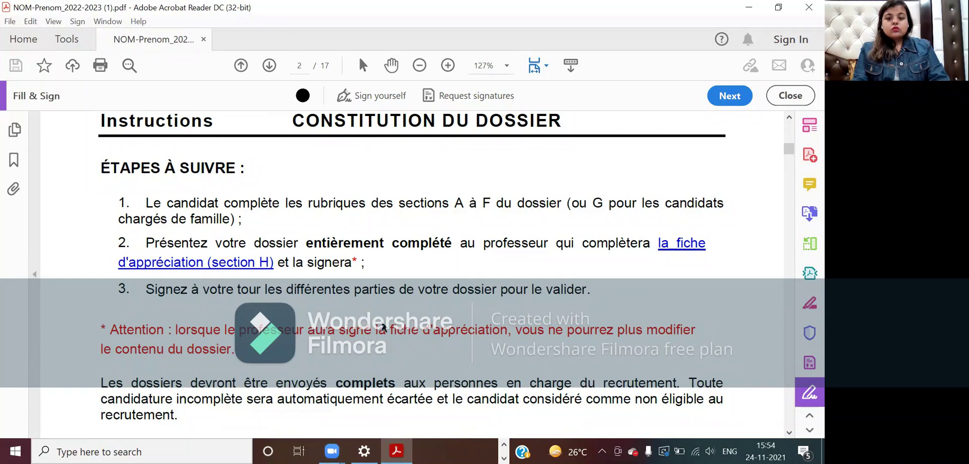
scroll(383, 328, "down", 2)
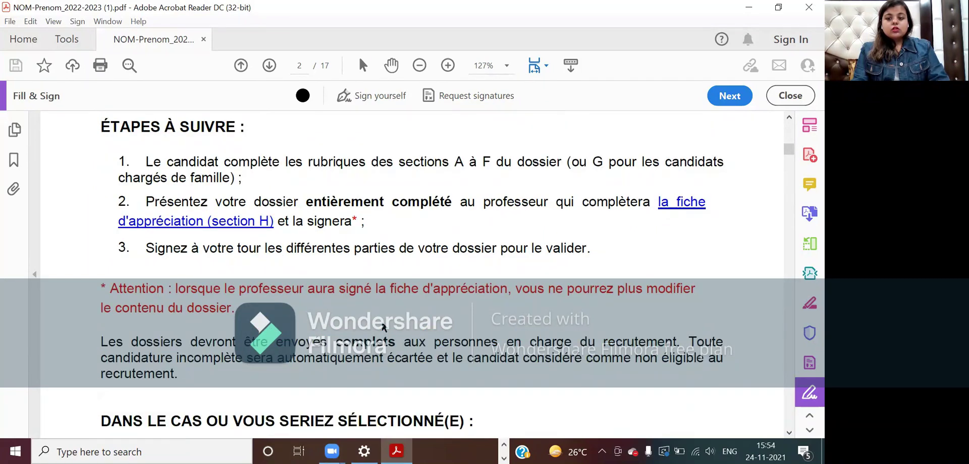
scroll(383, 327, "down", 2)
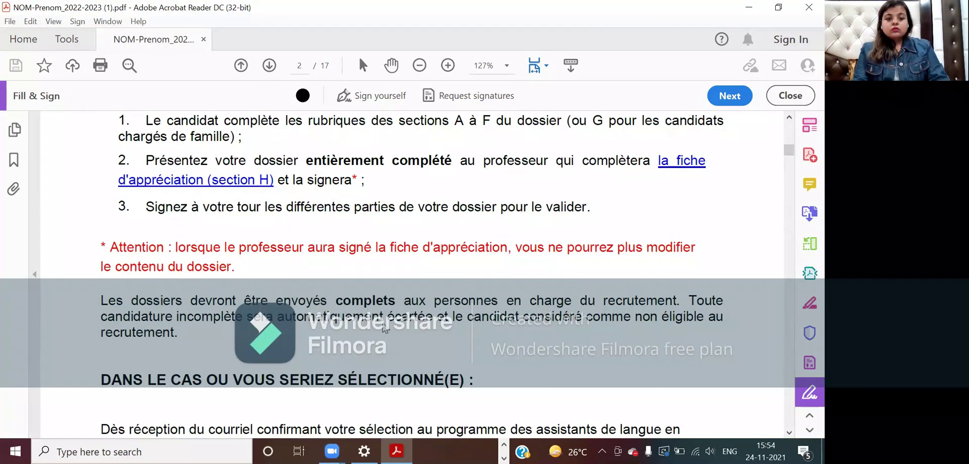
right_click(384, 328)
scroll(385, 328, "down", 15)
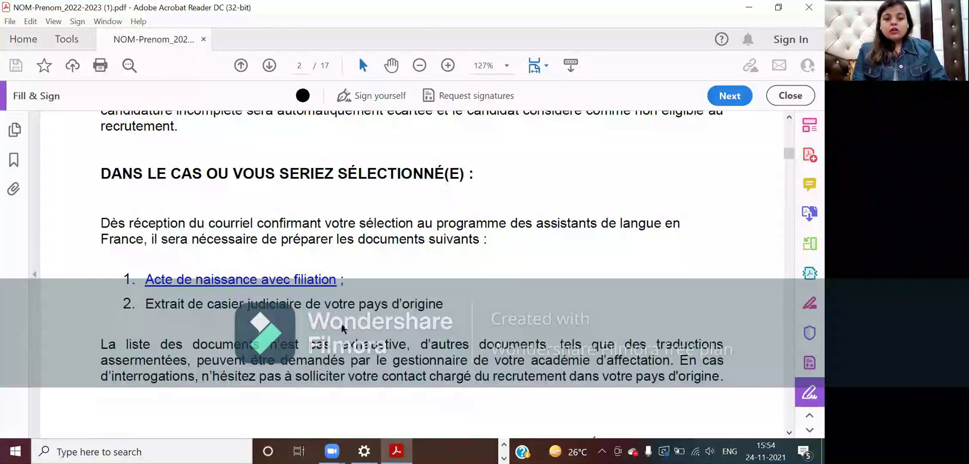
scroll(339, 321, "down", 20)
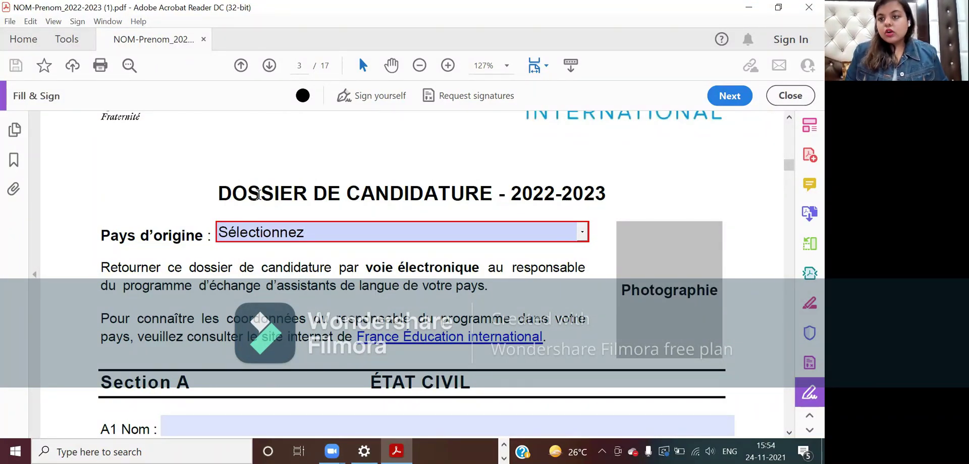
- Pick INDE from the Pays d'origine country dropdown
left_click(583, 233)
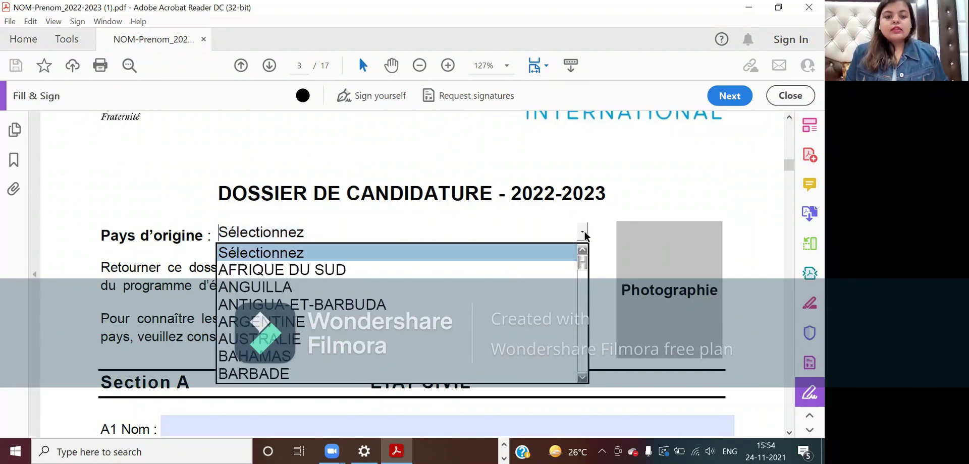
left_click(583, 301)
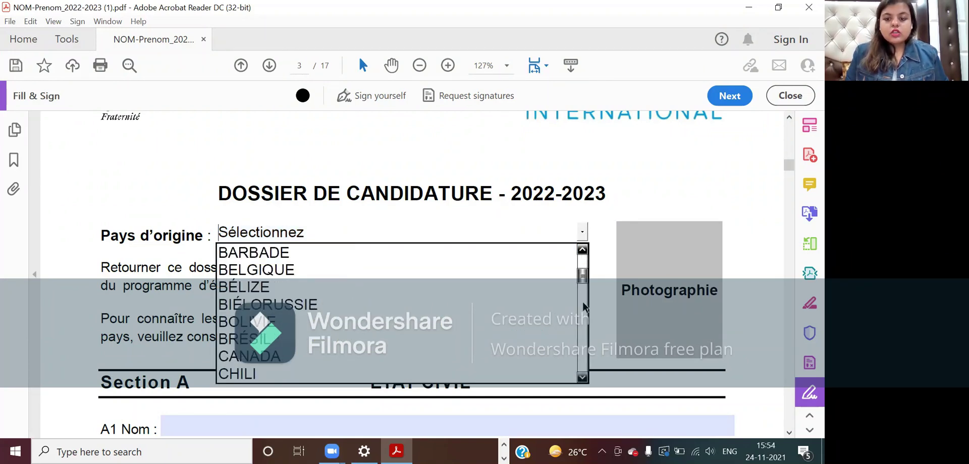
left_click(583, 306)
left_click(583, 306)
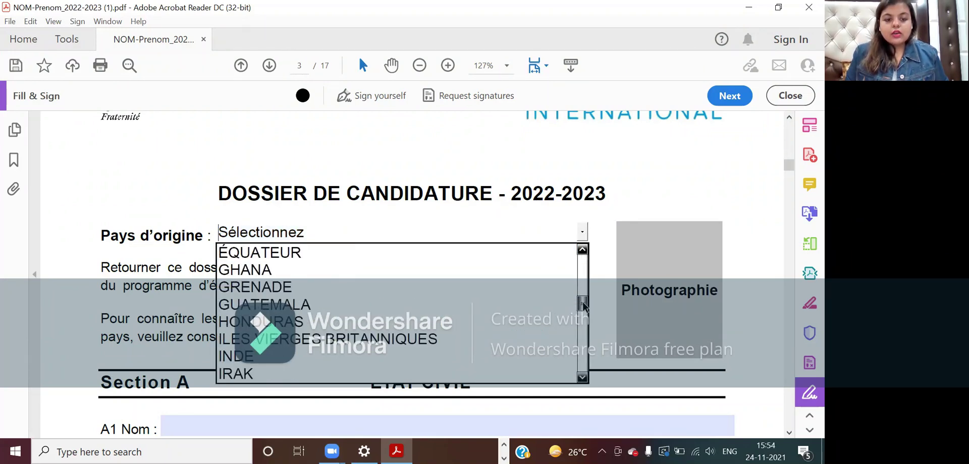
left_click(560, 356)
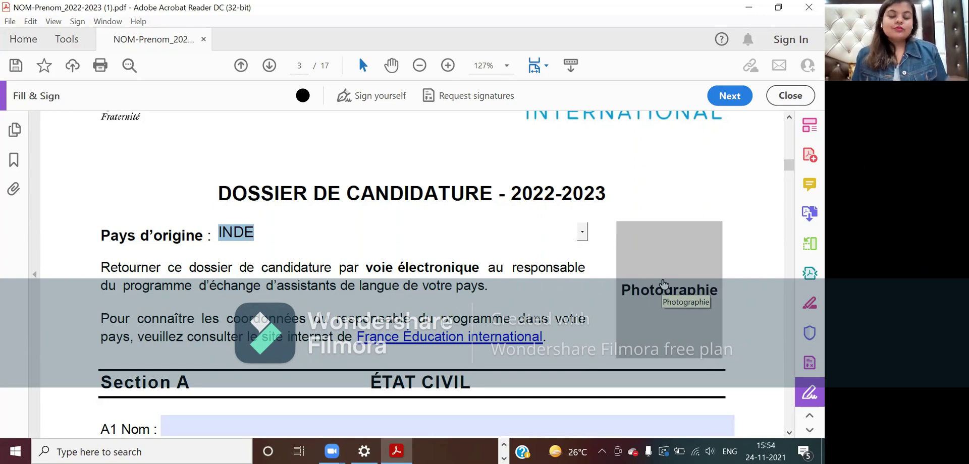
- Load the signature jpg from Downloads into the Photographie image field
left_click(663, 284)
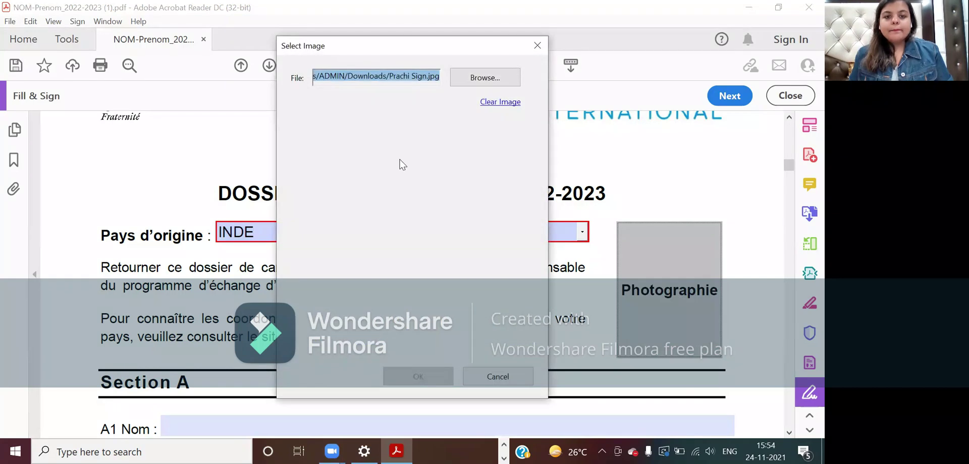
left_click(464, 73)
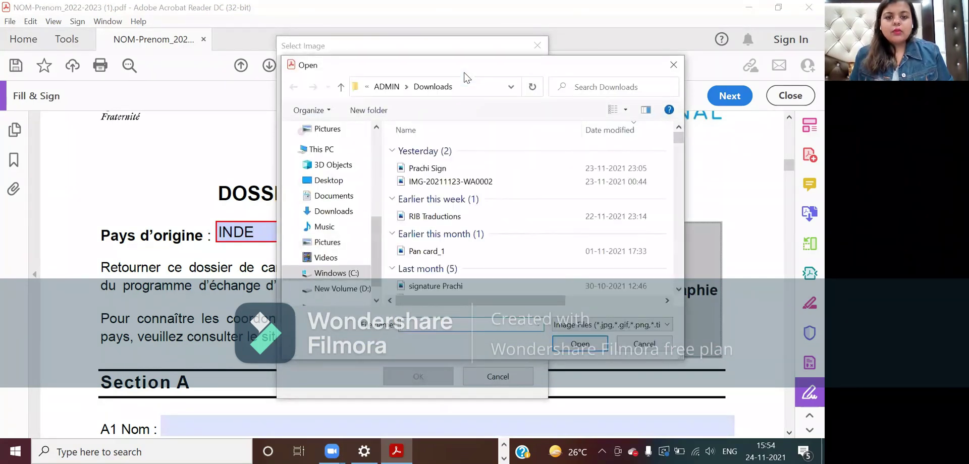
left_click(425, 167)
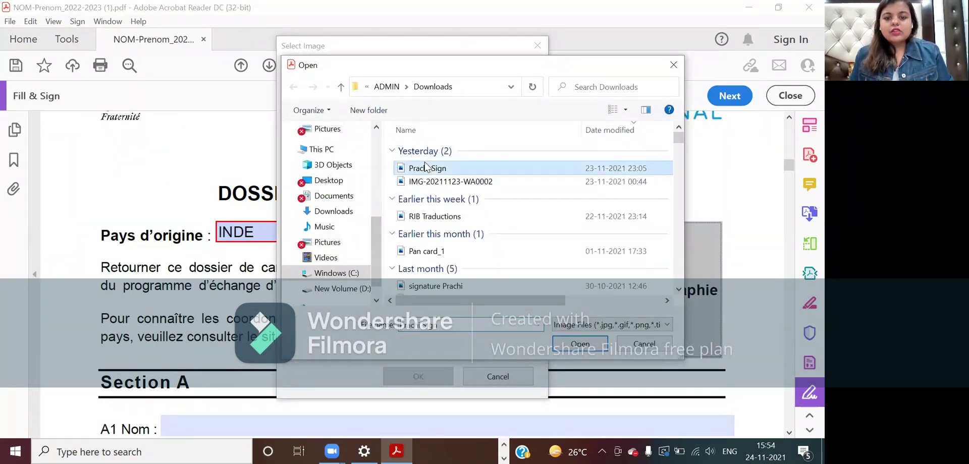
left_click(578, 341)
key("Return")
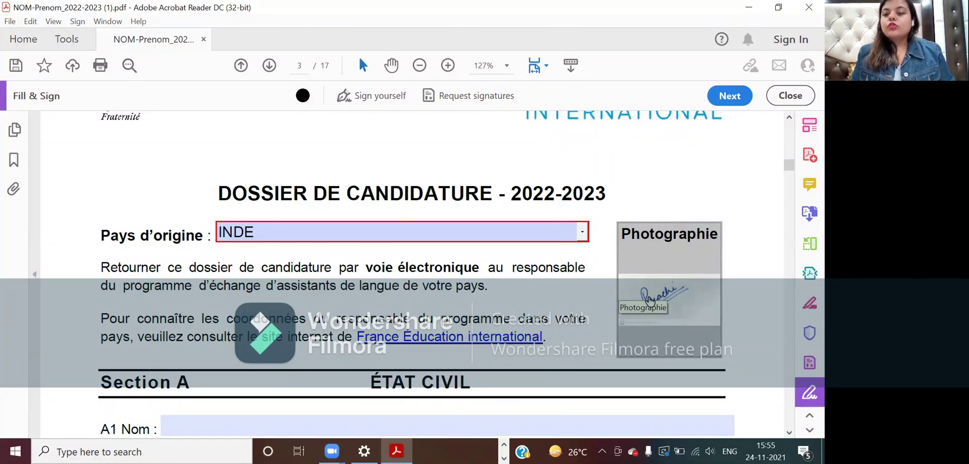
- Reopen the Photographie image chooser and cancel, keeping the signature image
left_click(655, 303)
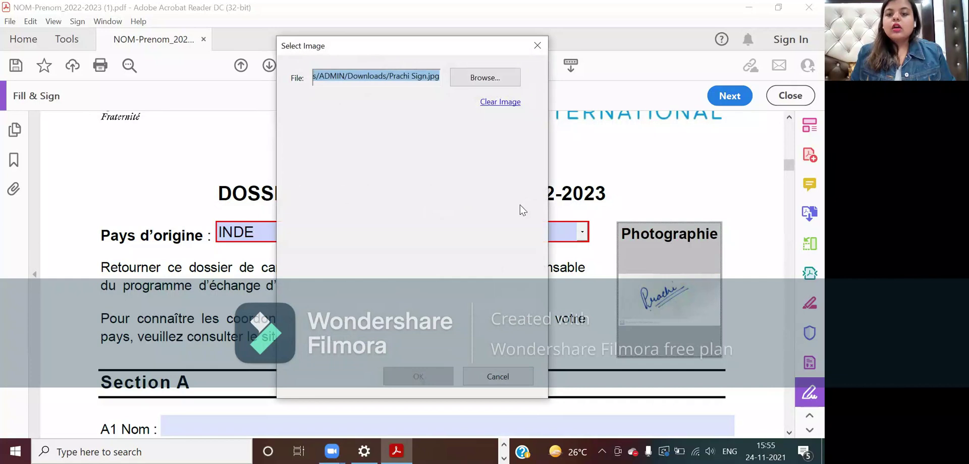
left_click(461, 83)
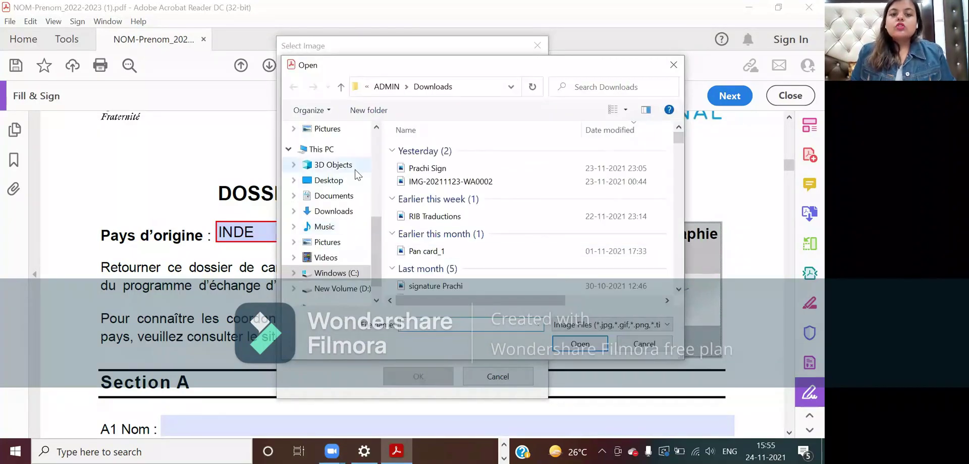
scroll(432, 183, "down", 10)
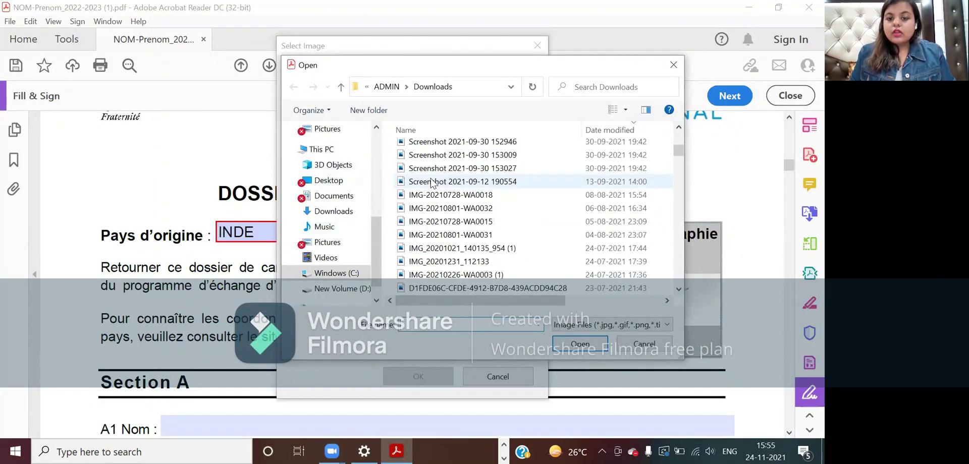
left_click(641, 346)
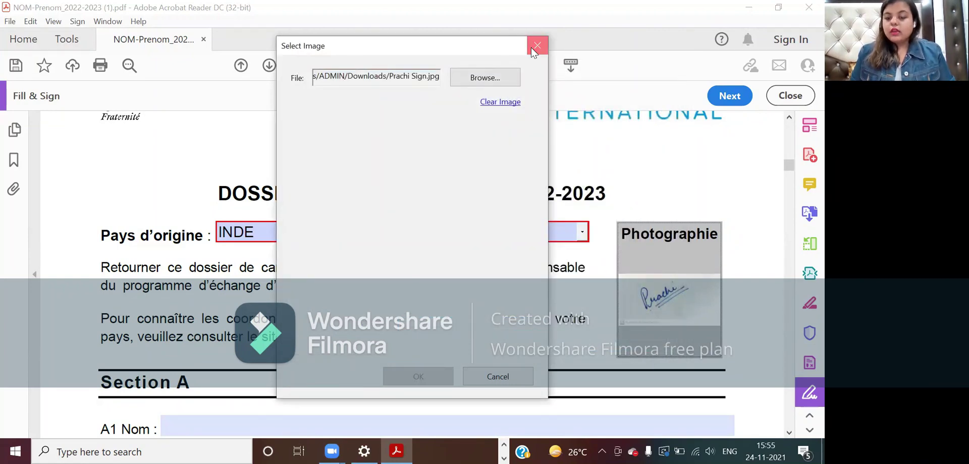
left_click(532, 47)
scroll(478, 373, "down", 2)
scroll(479, 378, "down", 3)
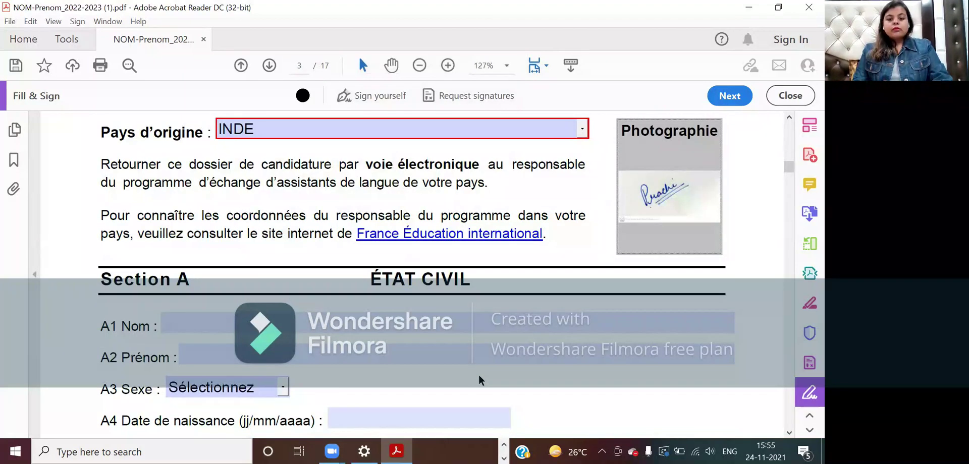
- Enter the applicant's surname in A1 Nom and first name in A2 Prénom
scroll(480, 380, "down", 3)
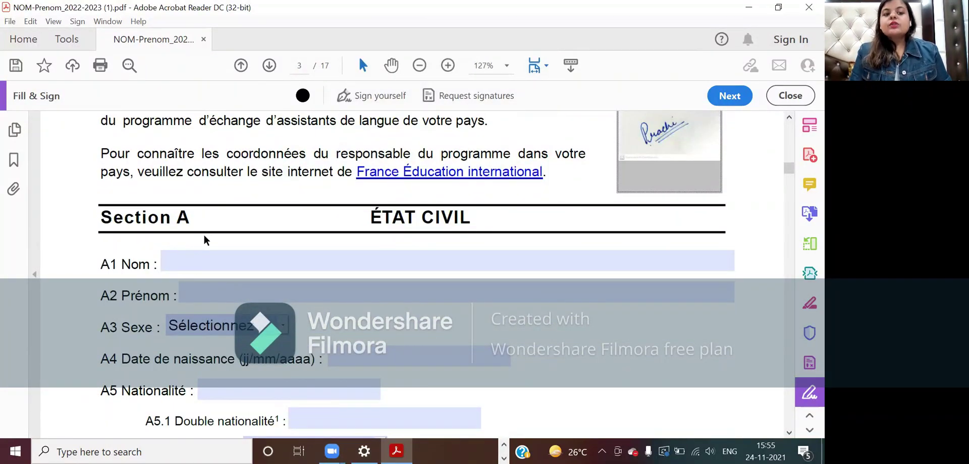
left_click(203, 250)
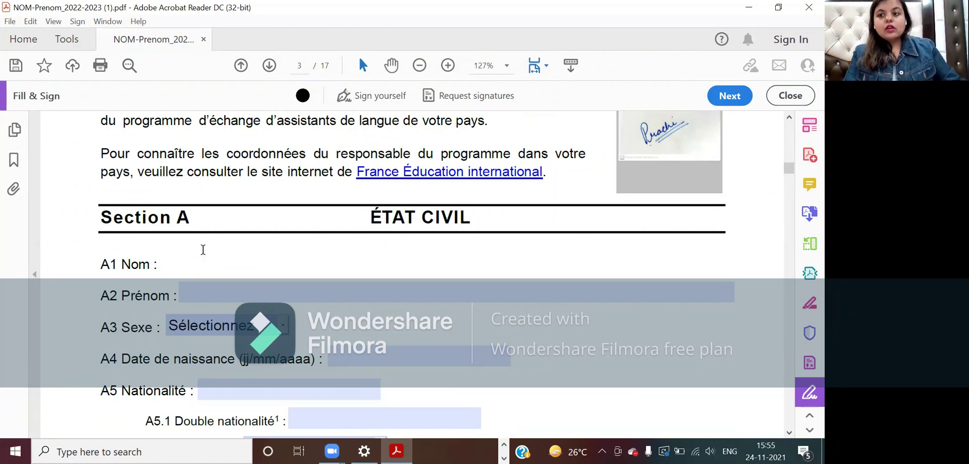
key("Tab")
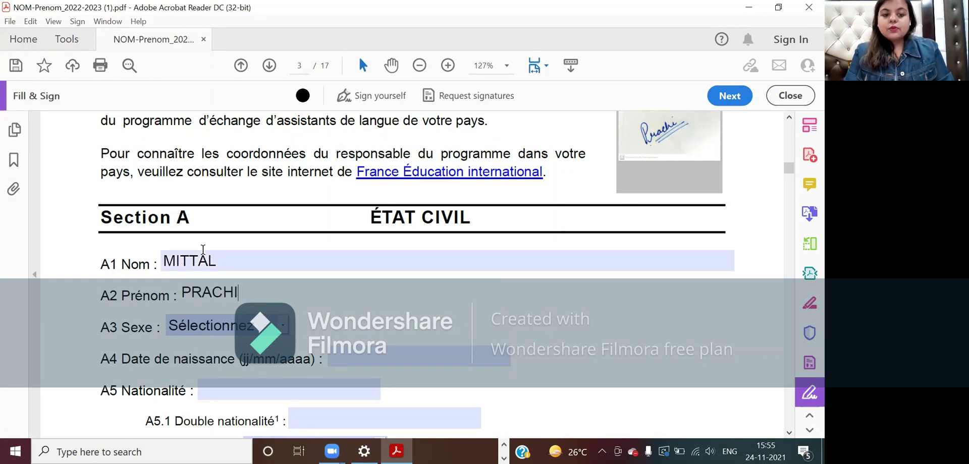
- Set A3 Sexe to Féminin and enter the applicant's date of birth in A4
key("Tab")
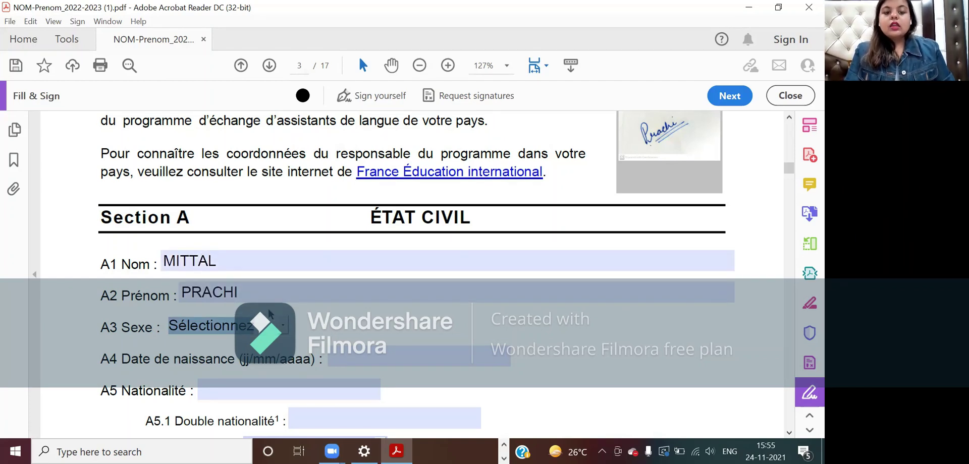
left_click(286, 326)
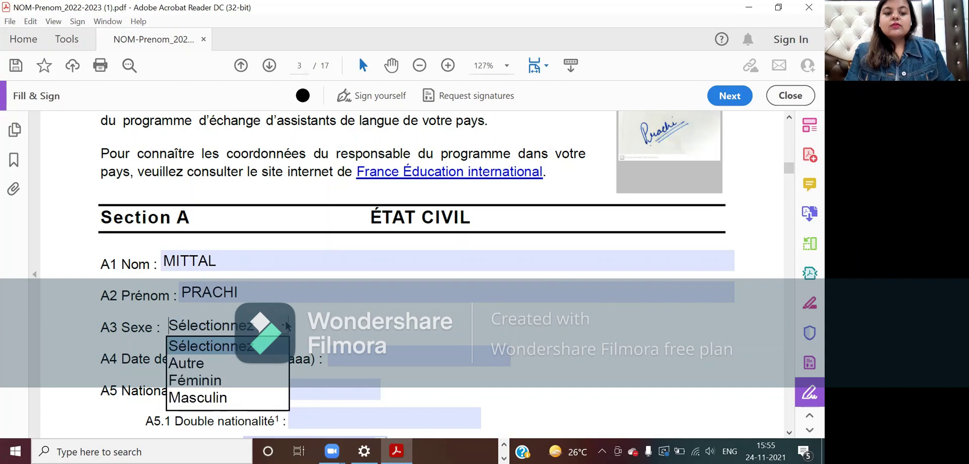
left_click(270, 380)
left_click(347, 361)
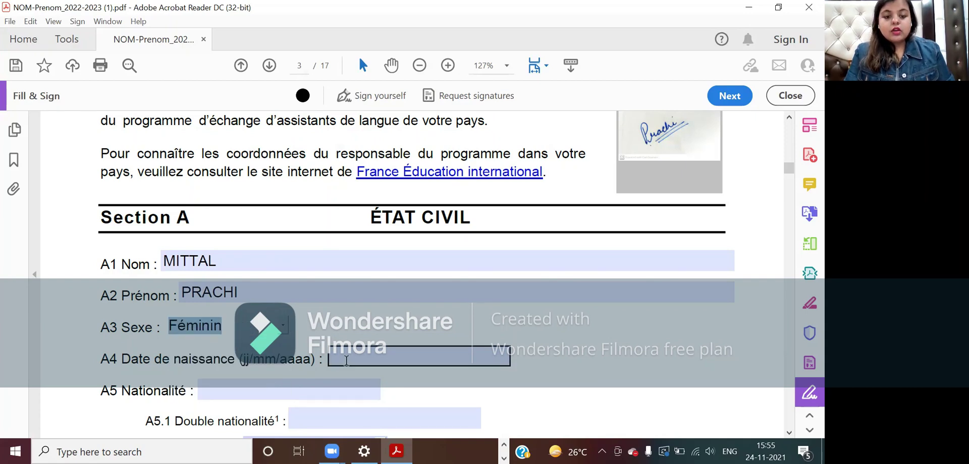
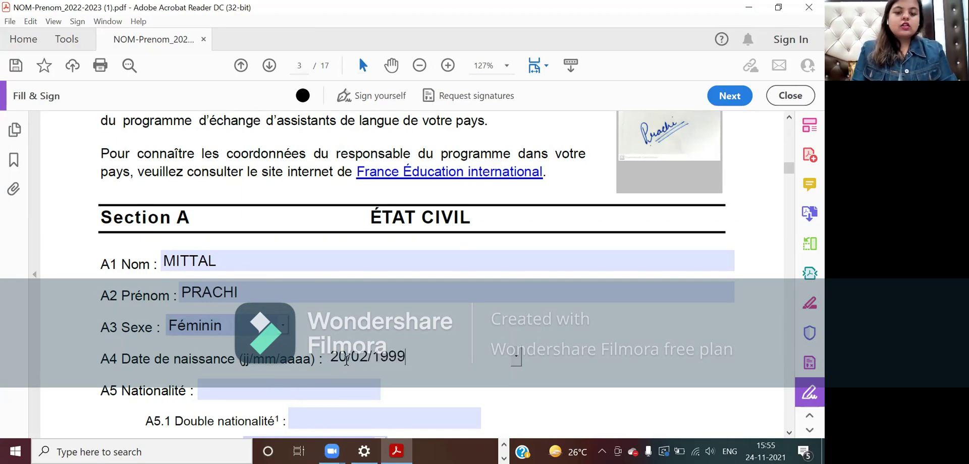
scroll(284, 323, "down", 3)
- Enter INDIENNE / INDIEN as the A5 Nationalité
left_click(256, 308)
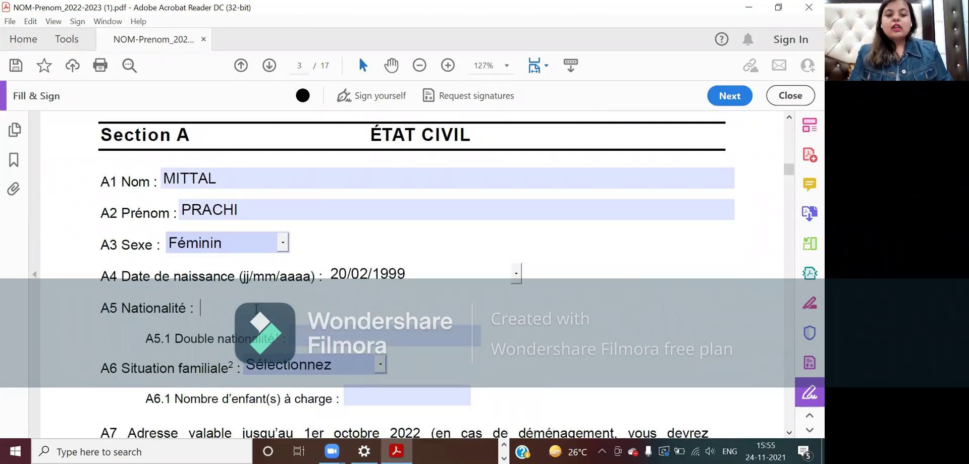
type("INDIE")
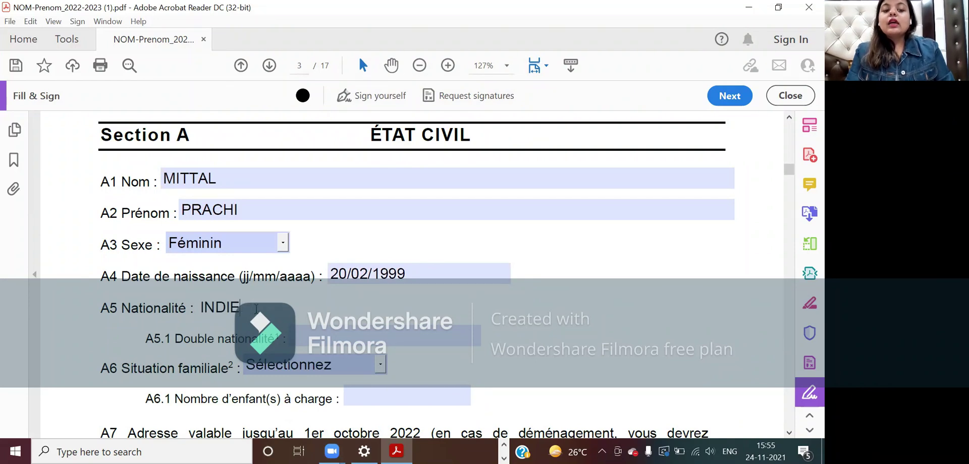
type("NNE / INDIEN")
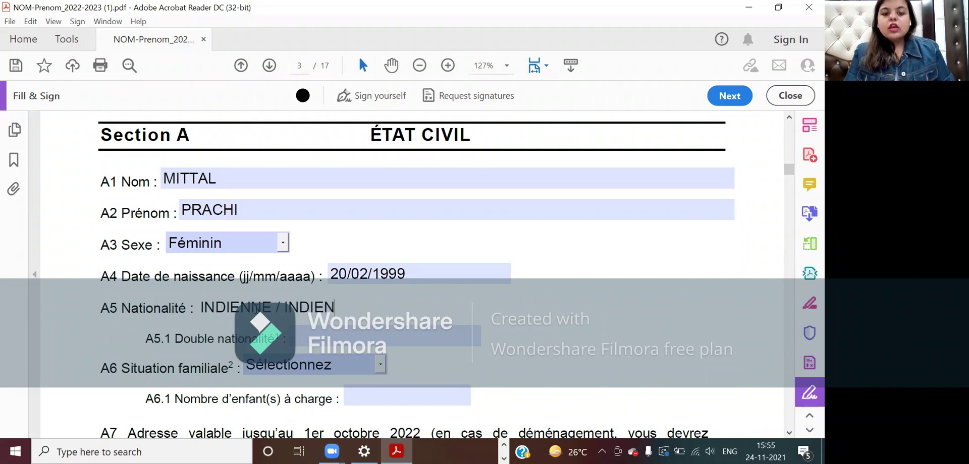
scroll(272, 304, "down", 1)
left_click(300, 300)
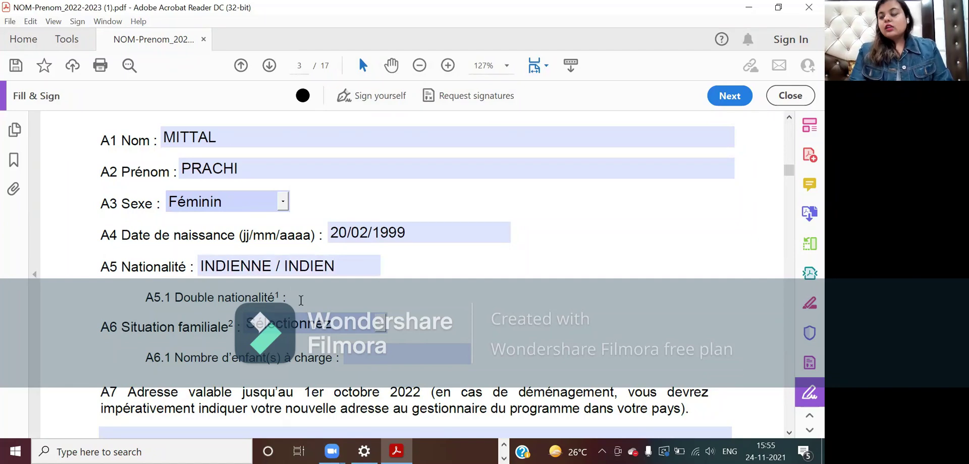
scroll(301, 300, "down", 1)
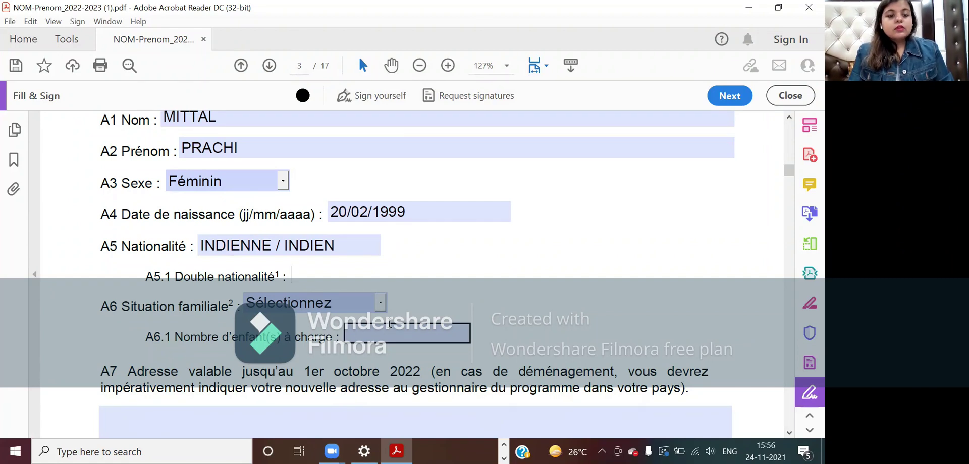
- Try Célibataire in A6 Situation familiale, which ends at Sélectionnez, leaving A6.1 empty
left_click(382, 303)
left_click(364, 335)
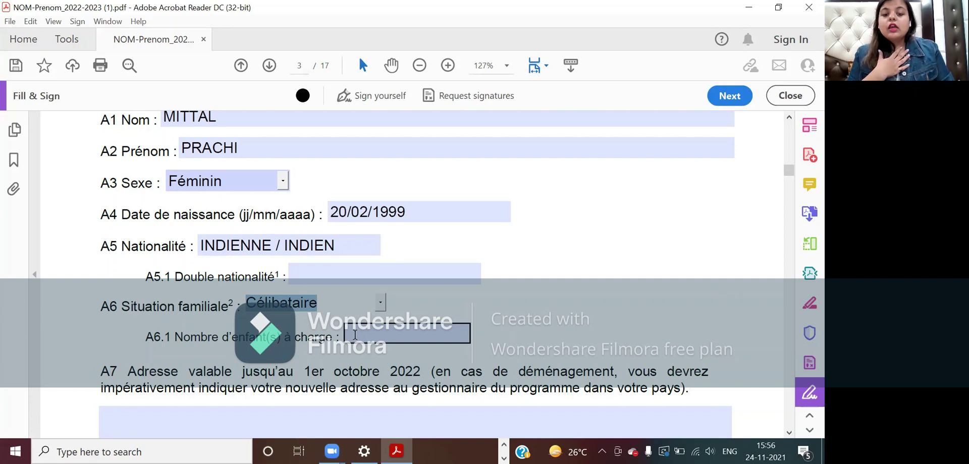
left_click(382, 304)
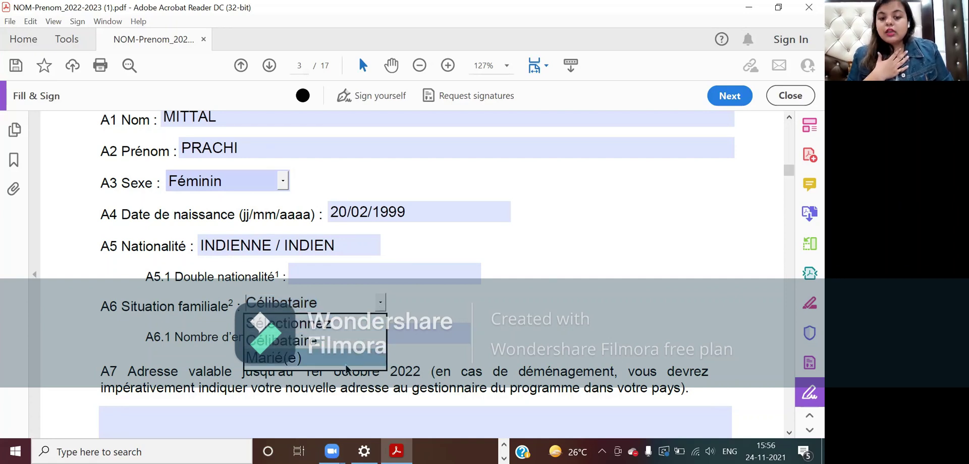
left_click(383, 304)
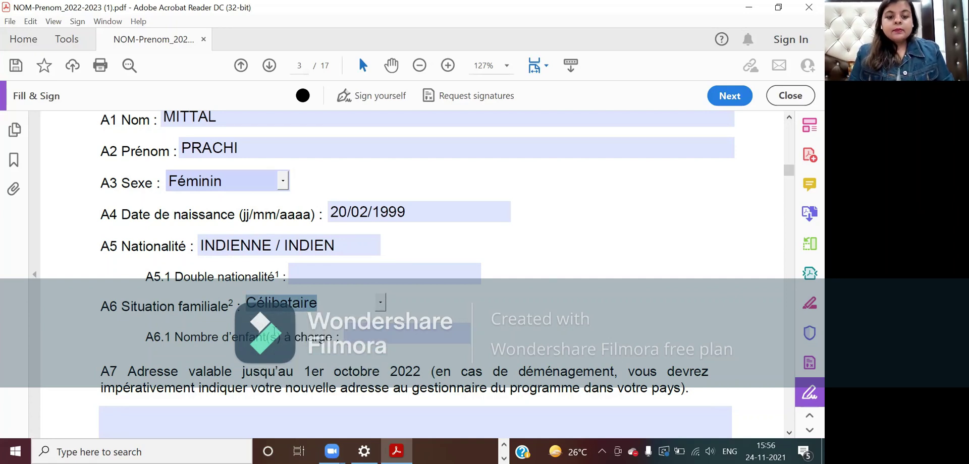
left_click(364, 333)
scroll(367, 302, "down", 1)
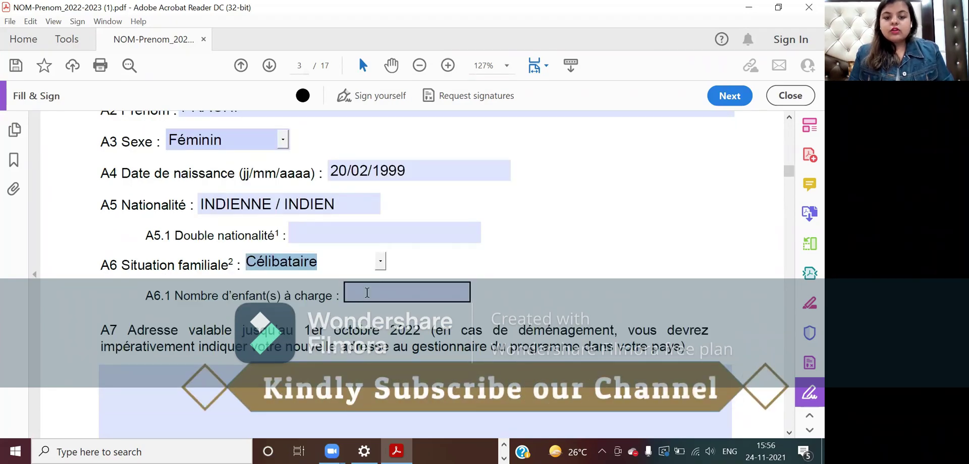
left_click(367, 293)
left_click(356, 328)
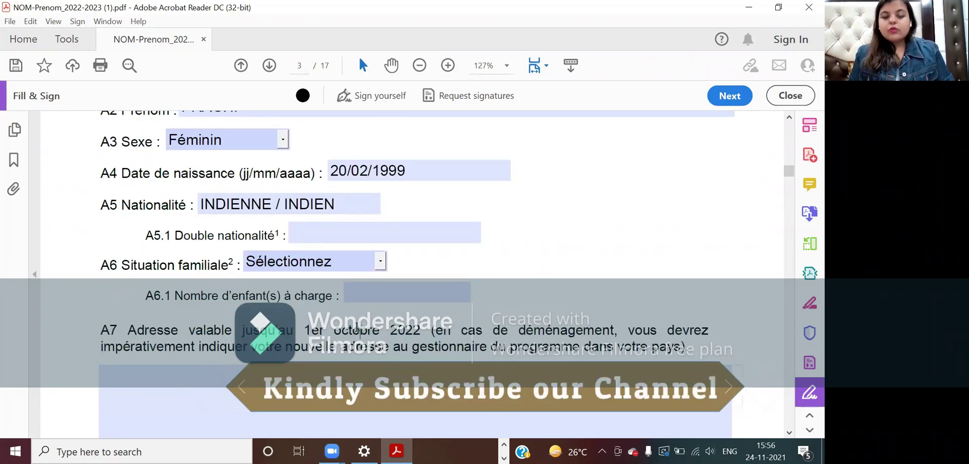
scroll(357, 327, "down", 3)
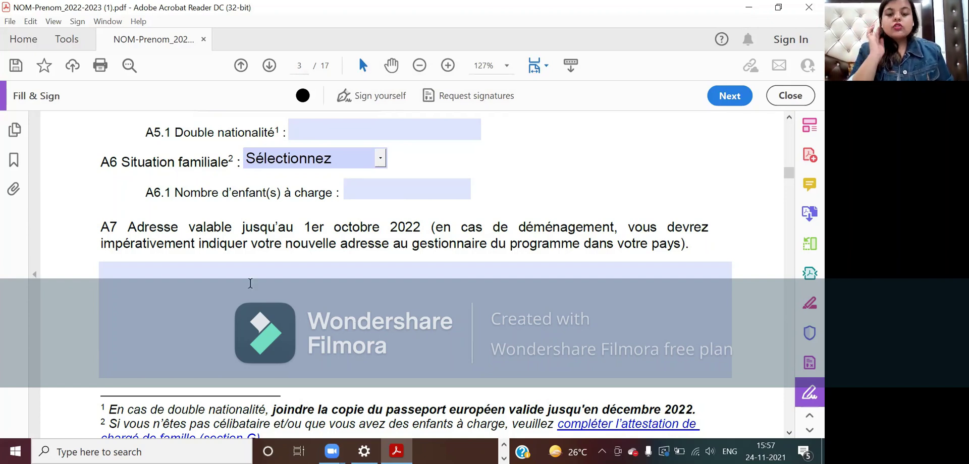
- Enter the applicant's city in the A7 address box, then scroll to page 4
left_click(213, 276)
type("N")
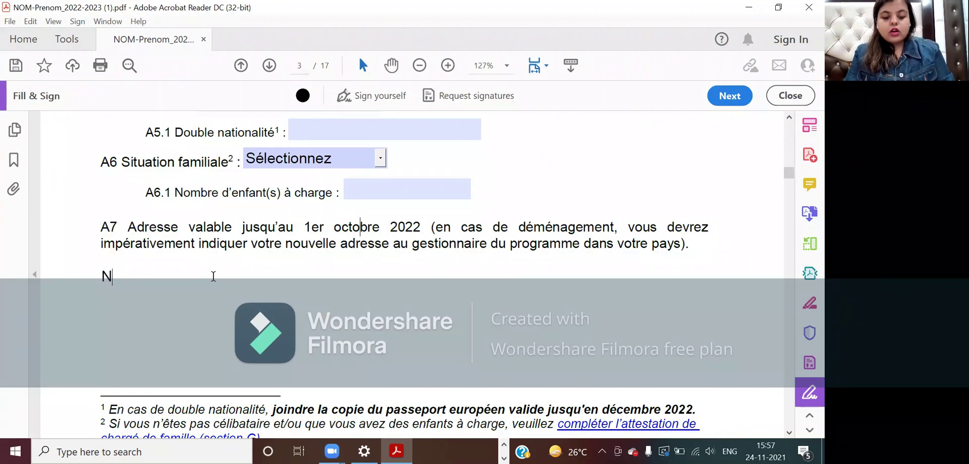
type("EW DELHI")
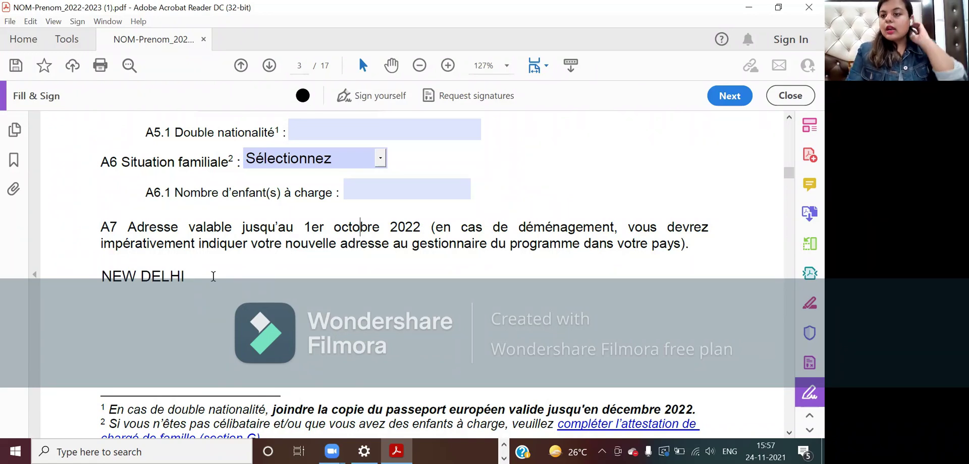
scroll(213, 276, "down", 2)
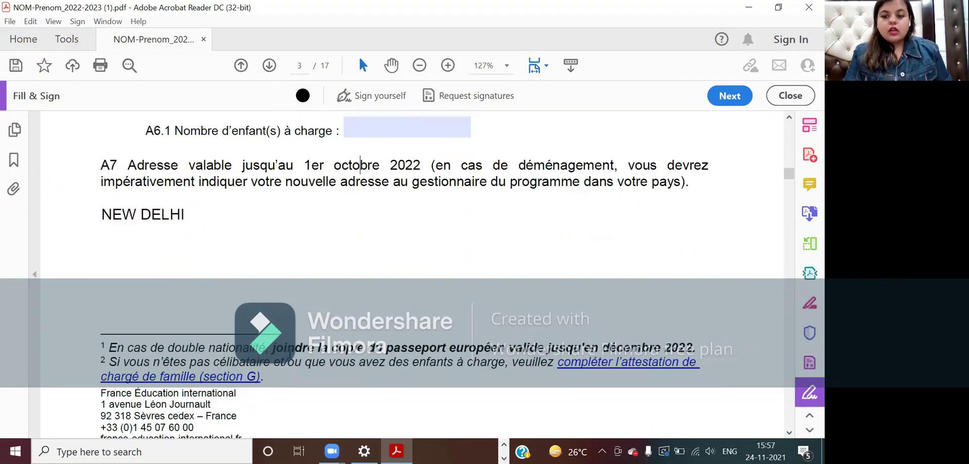
scroll(320, 382, "down", 1)
scroll(319, 384, "down", 9)
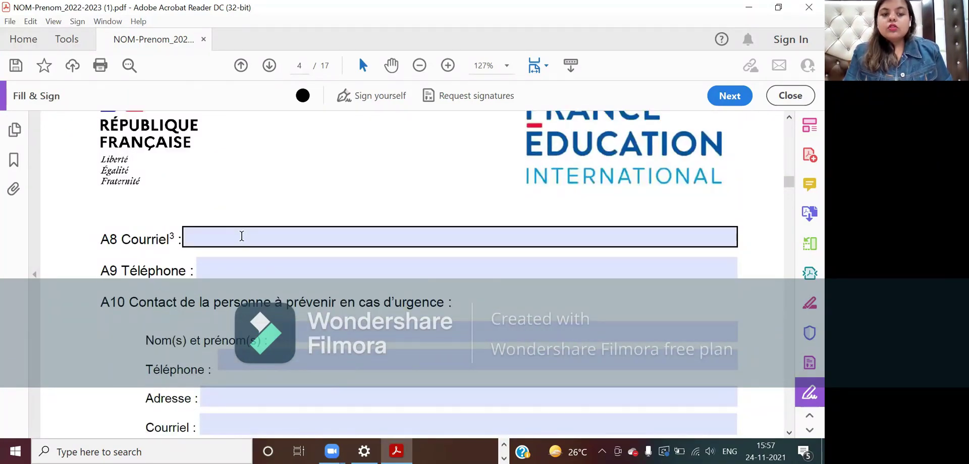
- Enter the applicant's e-mail in A8 Courriel and a +91 phone number in A9 Téléphone
left_click(241, 236)
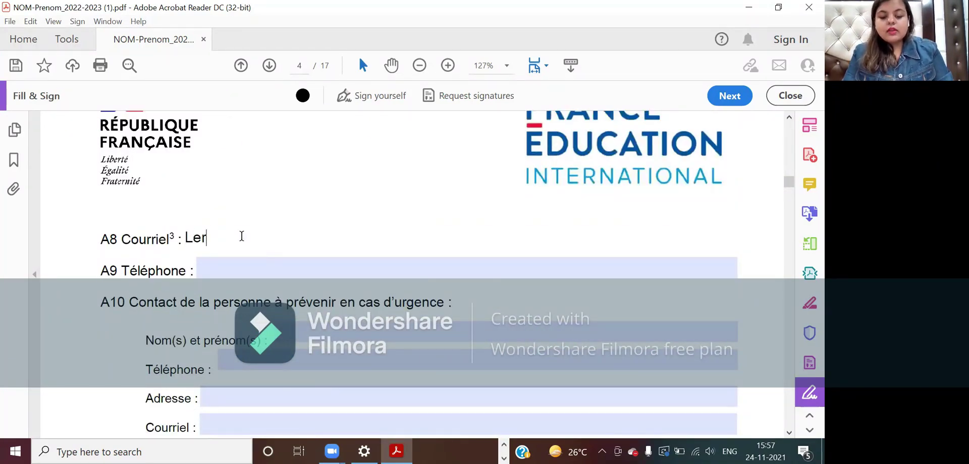
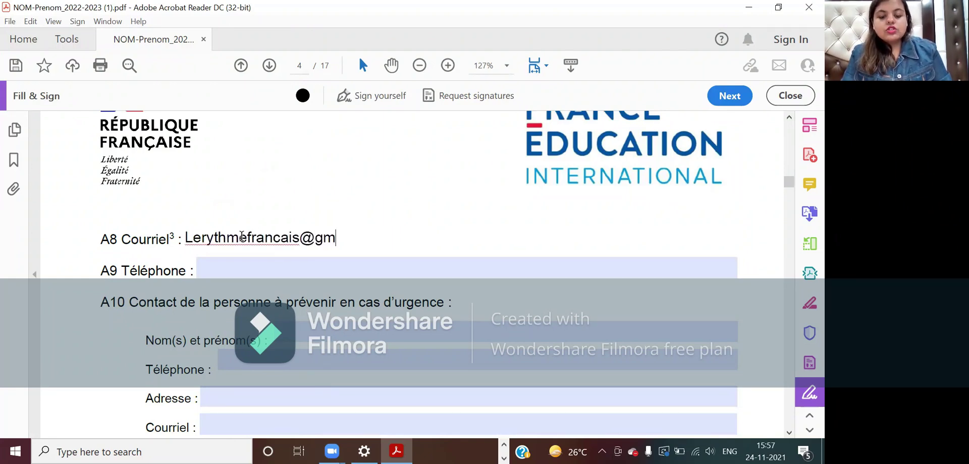
key("Tab")
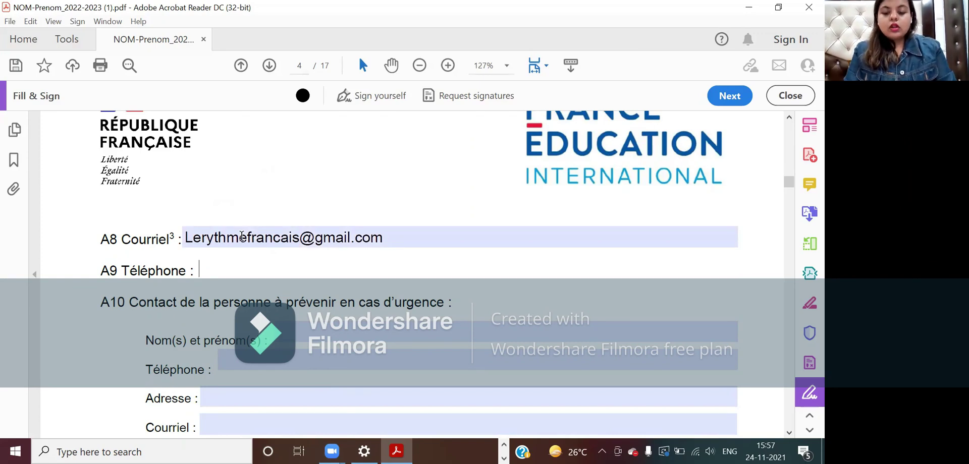
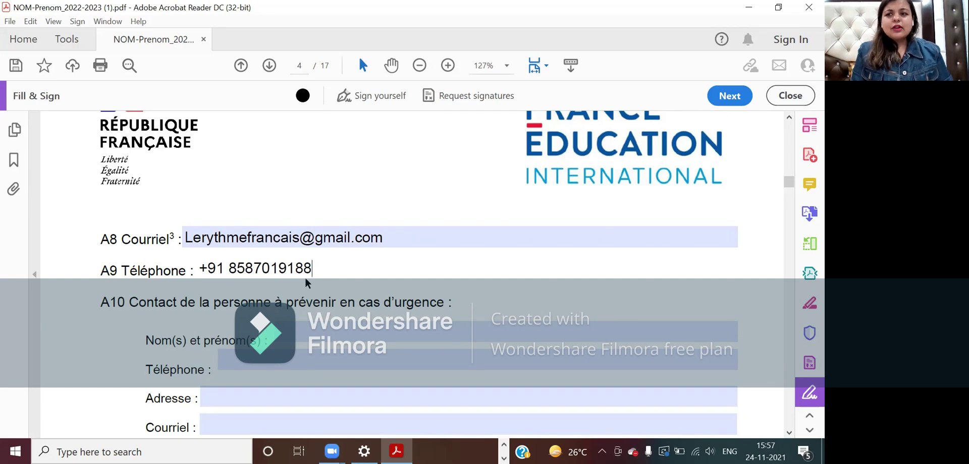
scroll(305, 279, "down", 2)
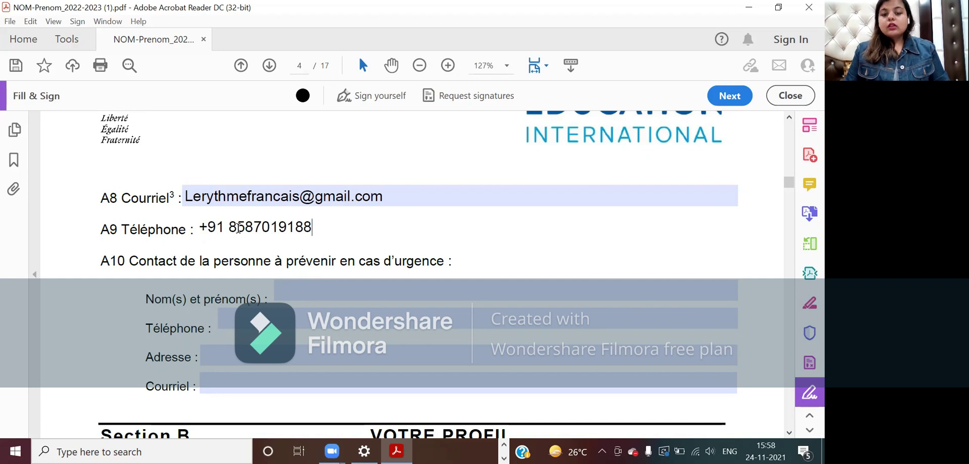
- Enter the emergency contact's full name and +91 phone number in A10
left_click(278, 285)
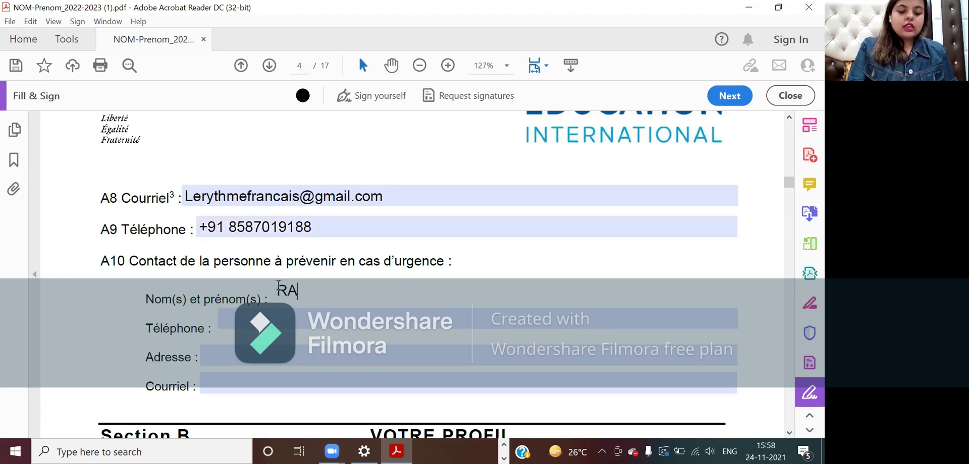
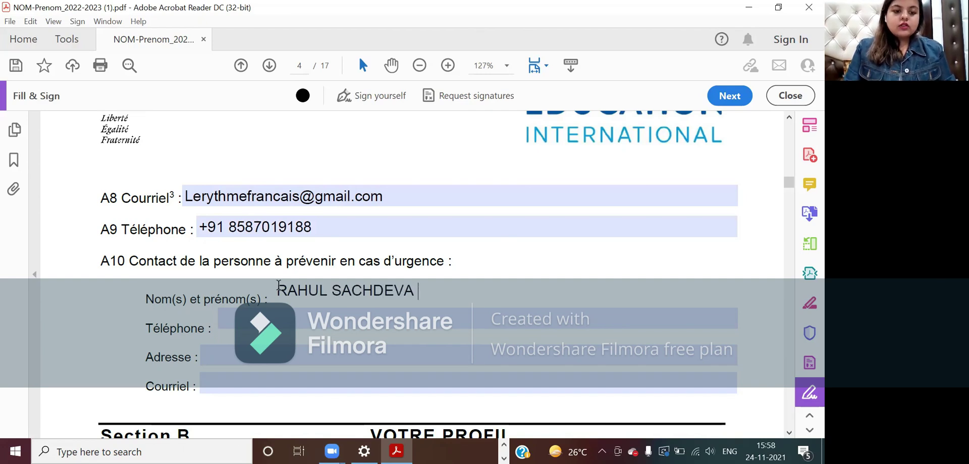
key("Tab")
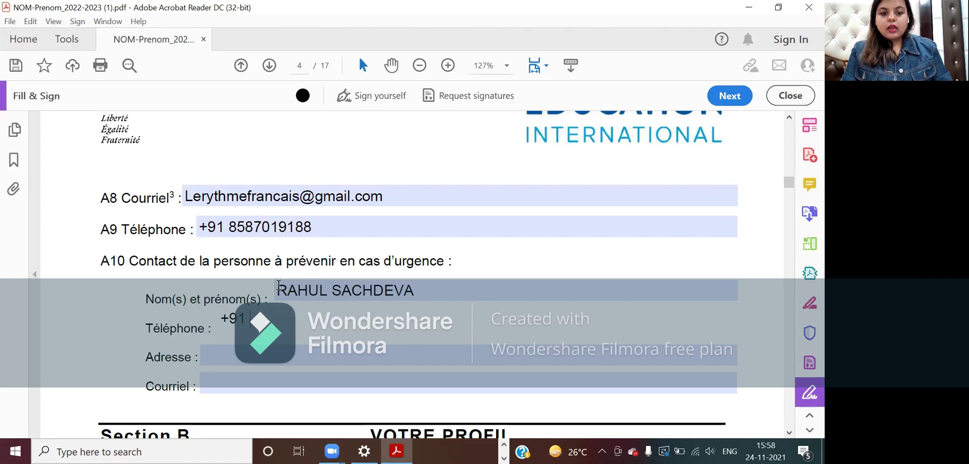
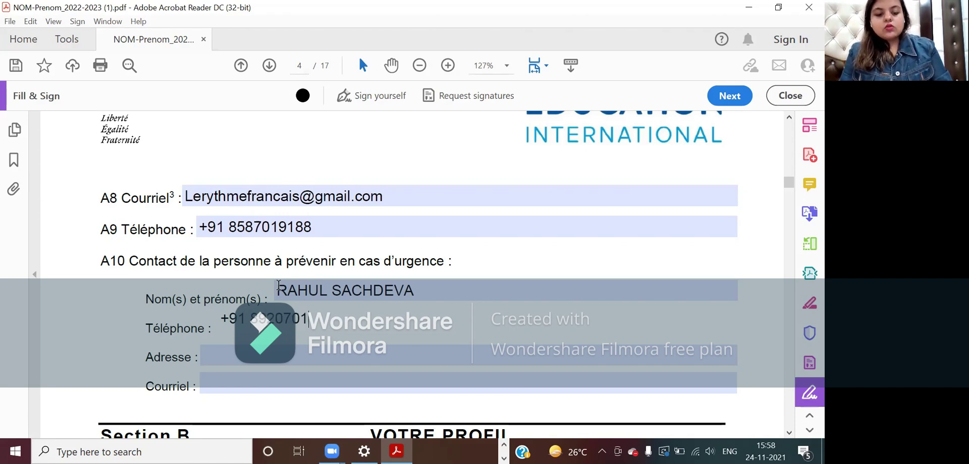
scroll(278, 285, "down", 3)
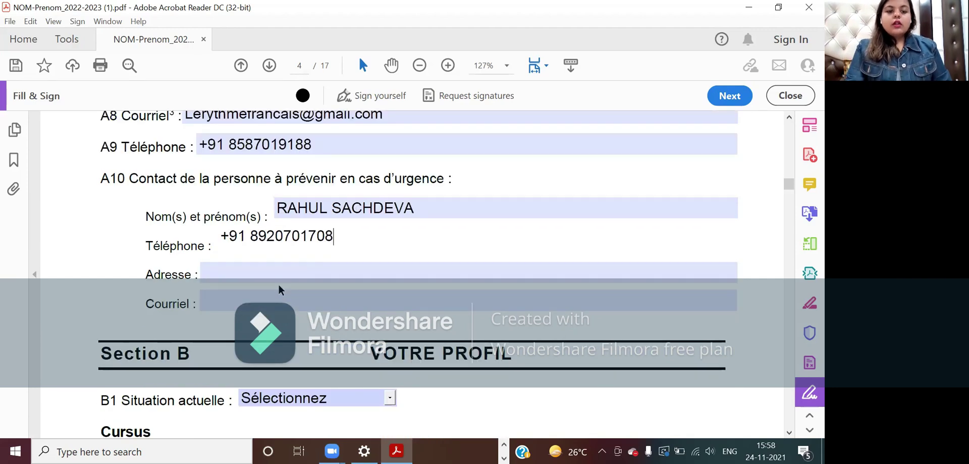
- Set the contact's address to NEW DELHI and fill in the contact's e-mail
left_click(258, 278)
type("NEW DEHL")
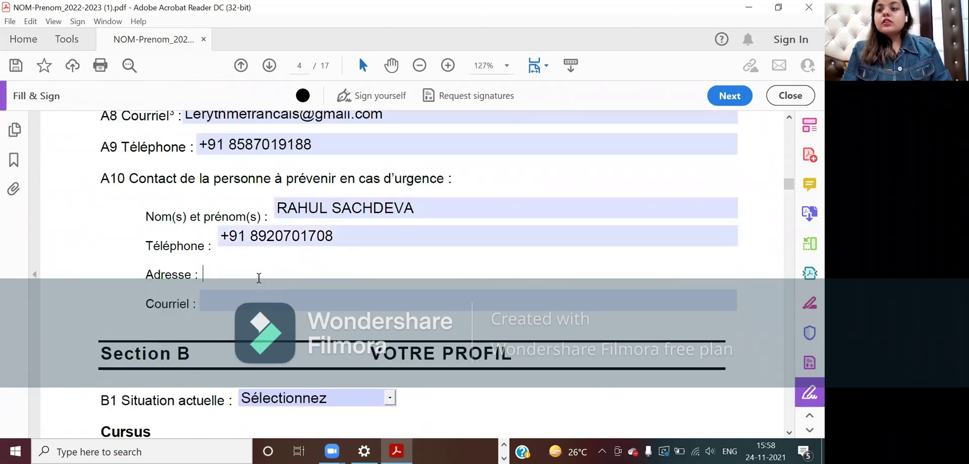
type("I")
key("BackSpace")
key("BackSpace")
key("BackSpace")
type("LHI")
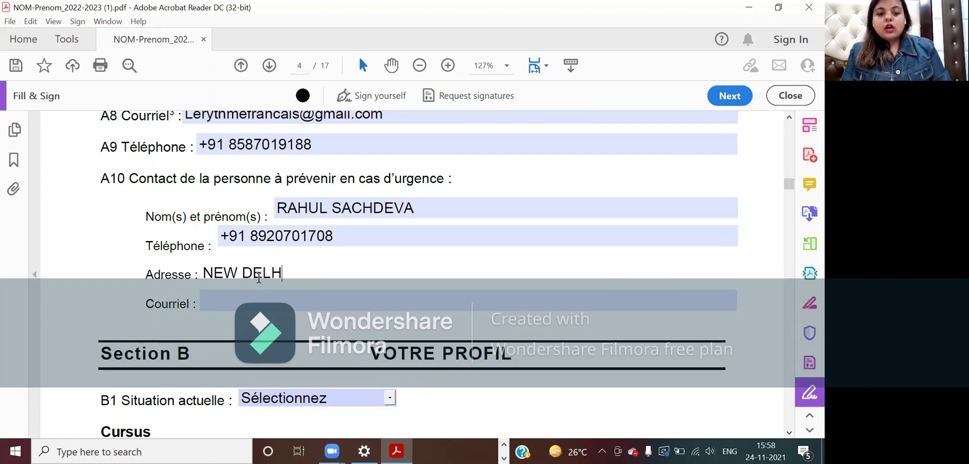
left_click(256, 300)
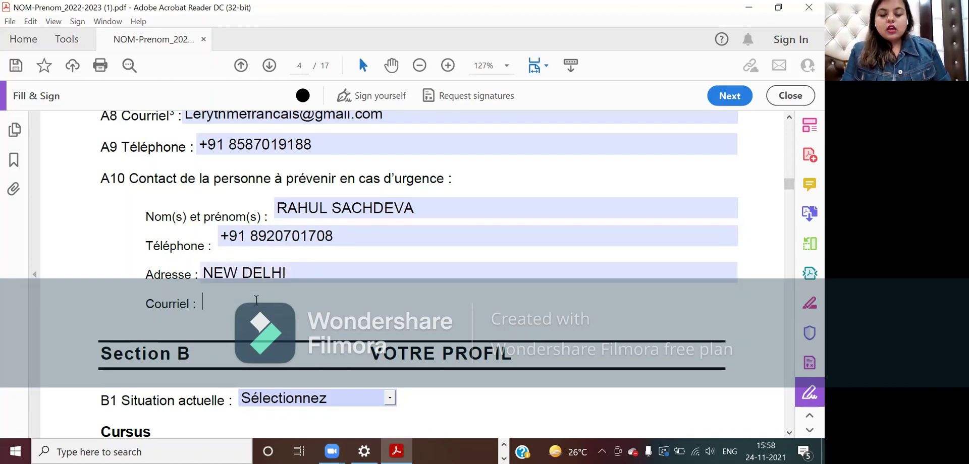
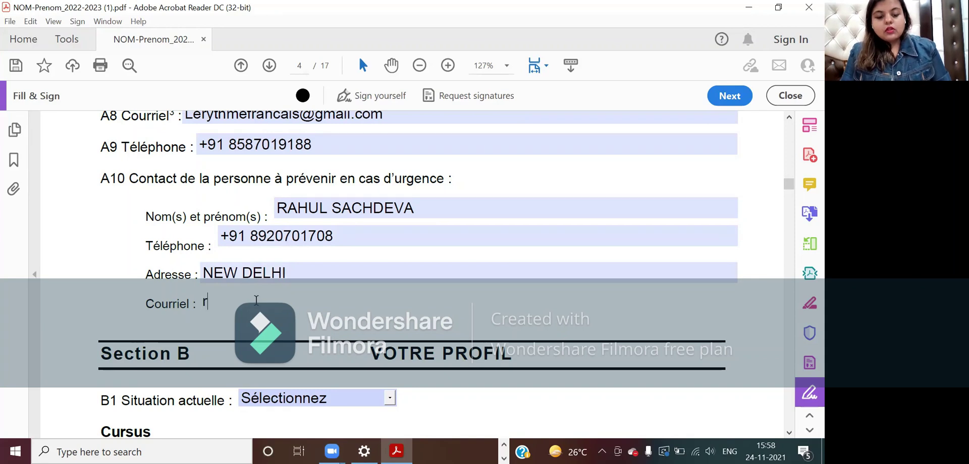
scroll(256, 303, "down", 1)
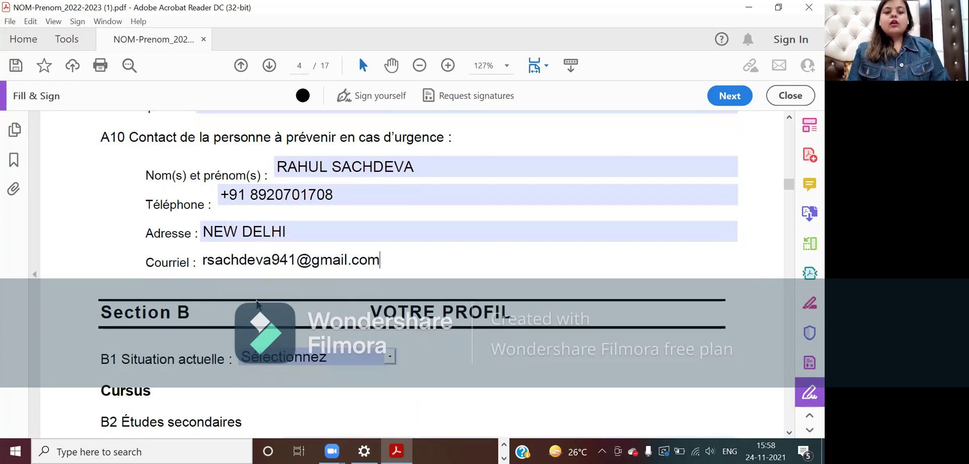
scroll(257, 302, "down", 3)
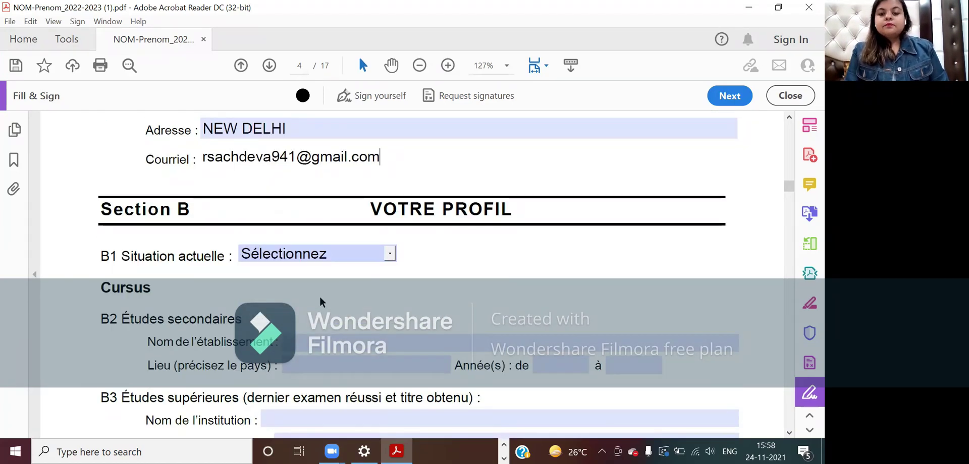
- Choose Etudiant from the B1 Situation actuelle dropdown
scroll(319, 295, "down", 1)
left_click(392, 234)
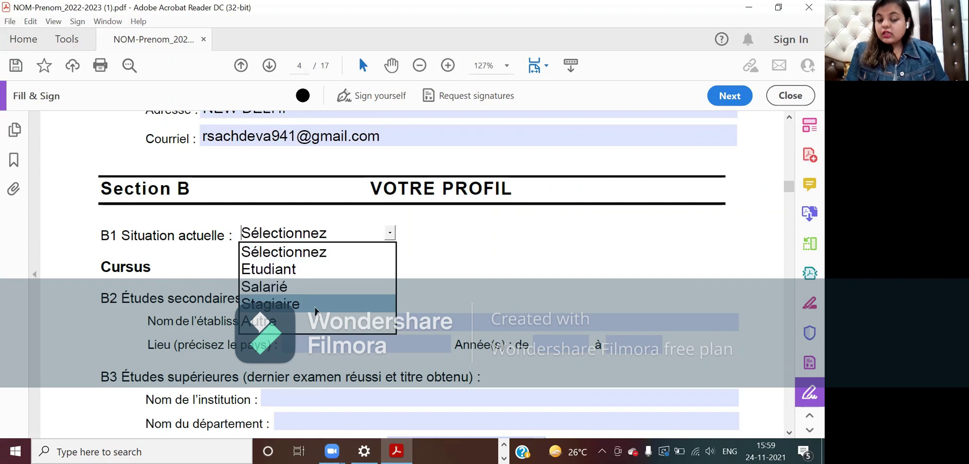
left_click(298, 265)
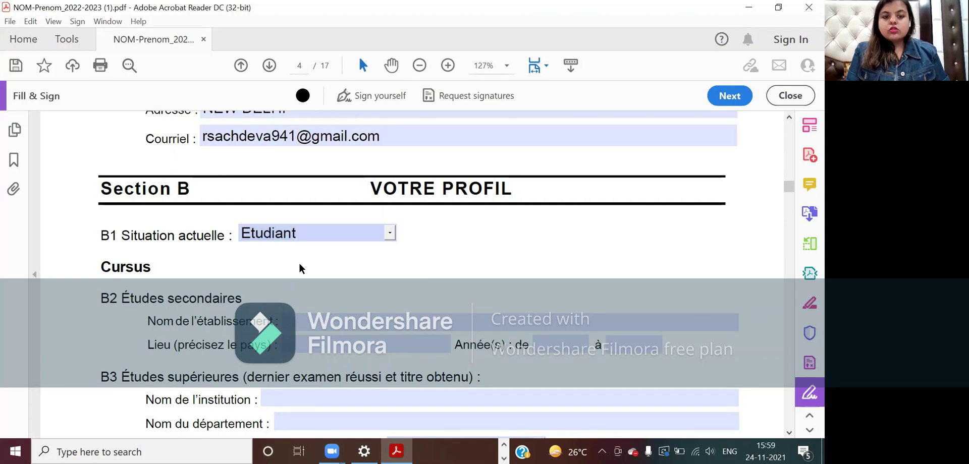
scroll(334, 269, "down", 2)
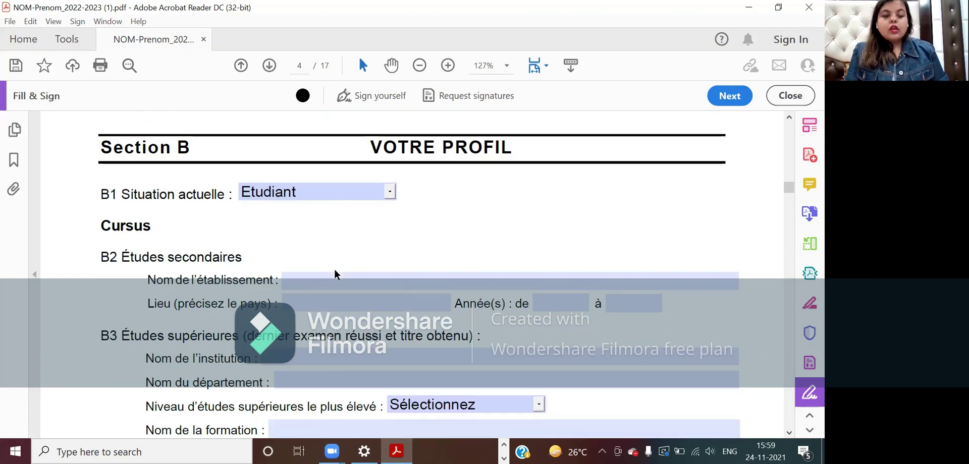
- Enter BAL BHARATI PUBLIC SCHOOL, PITAMPURA as the school, located in NEW DELHI
left_click(298, 278)
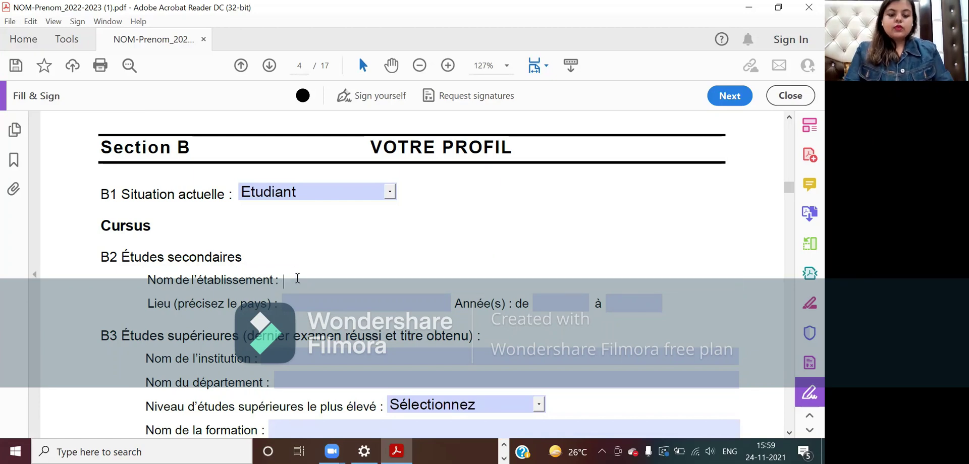
type("B")
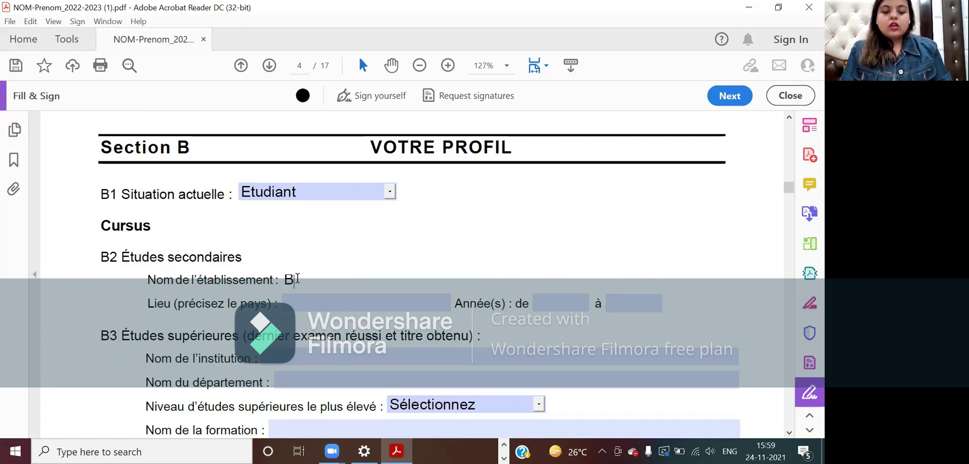
type("AL BHARATI ")
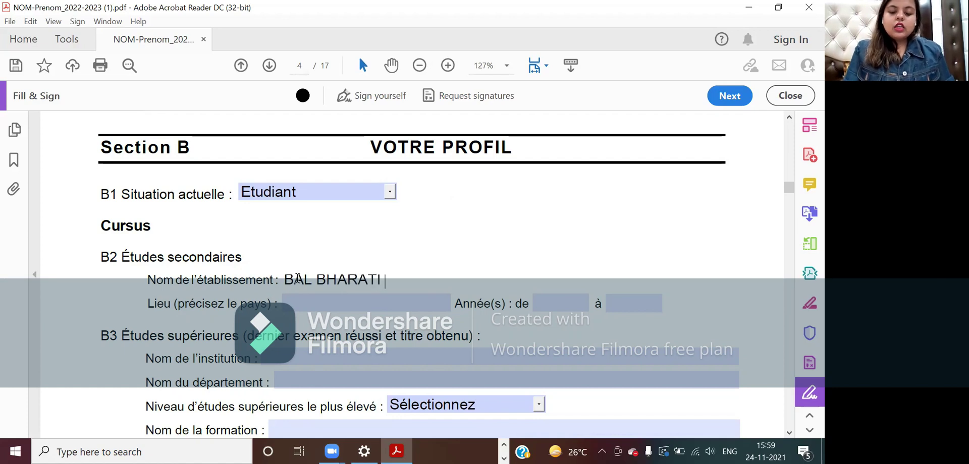
type("PUBLIC SCH")
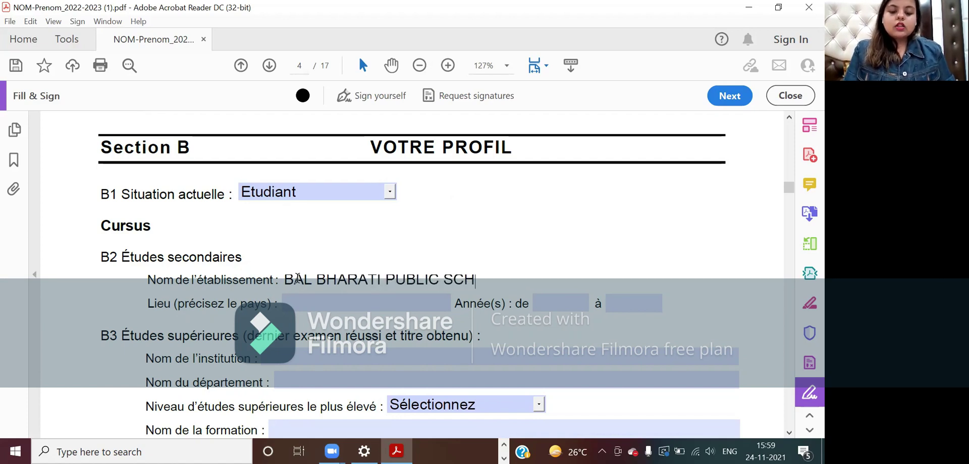
type("OOL, PITAMPURA")
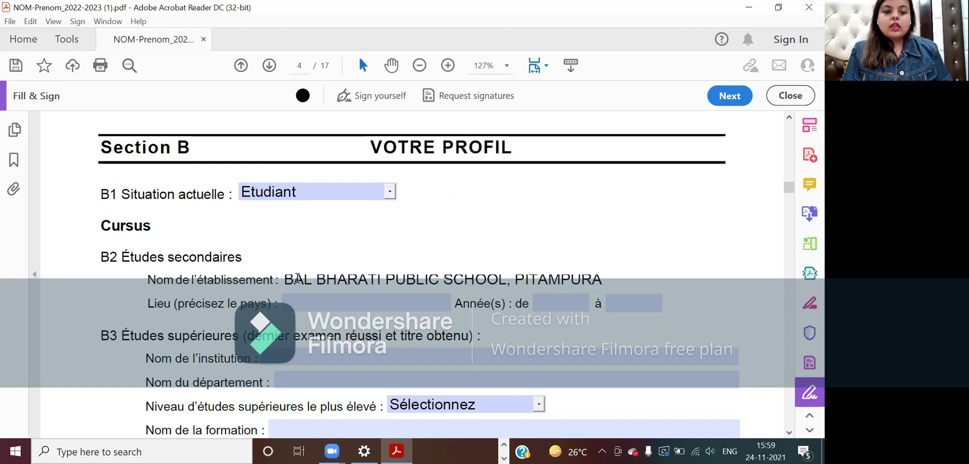
scroll(297, 278, "down", 1)
left_click(306, 281)
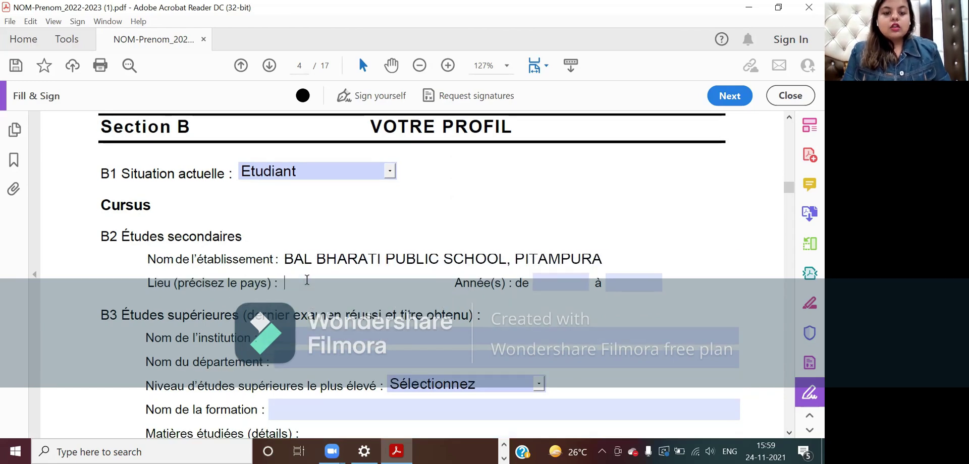
type("NEW DELHI")
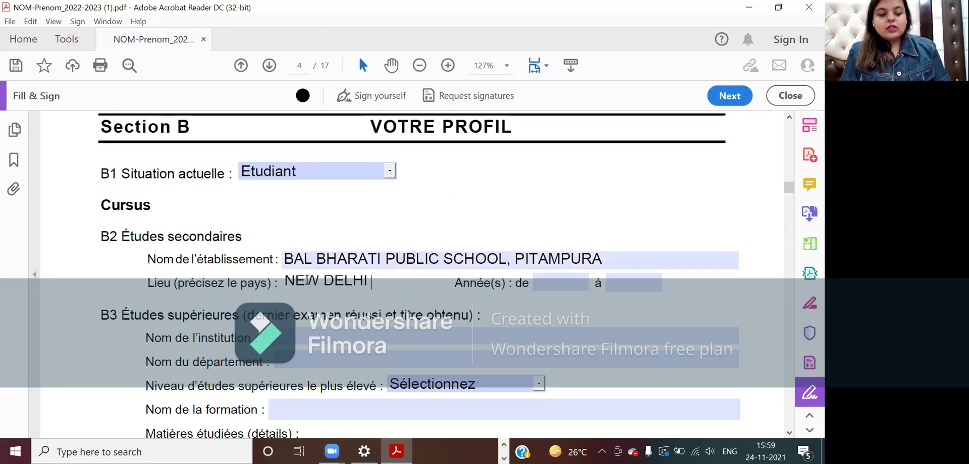
- Set the secondary study years from 2016 to 2017
key("Tab")
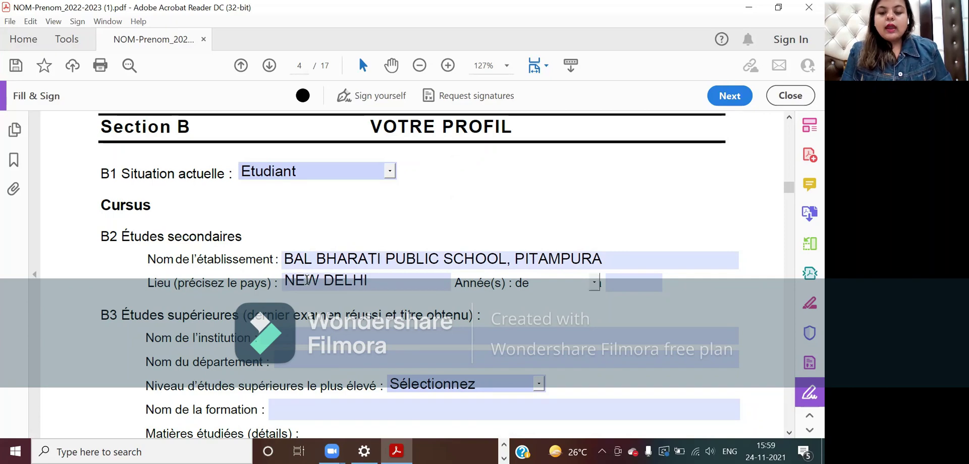
type("201")
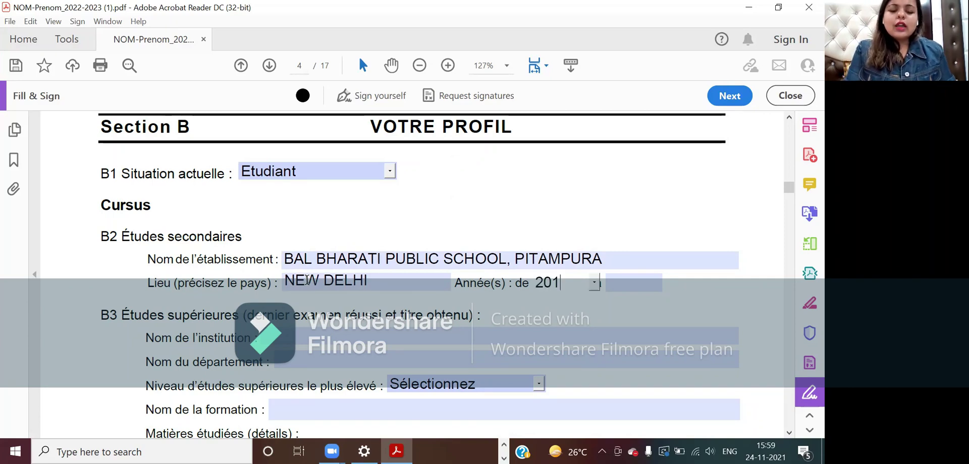
type("6")
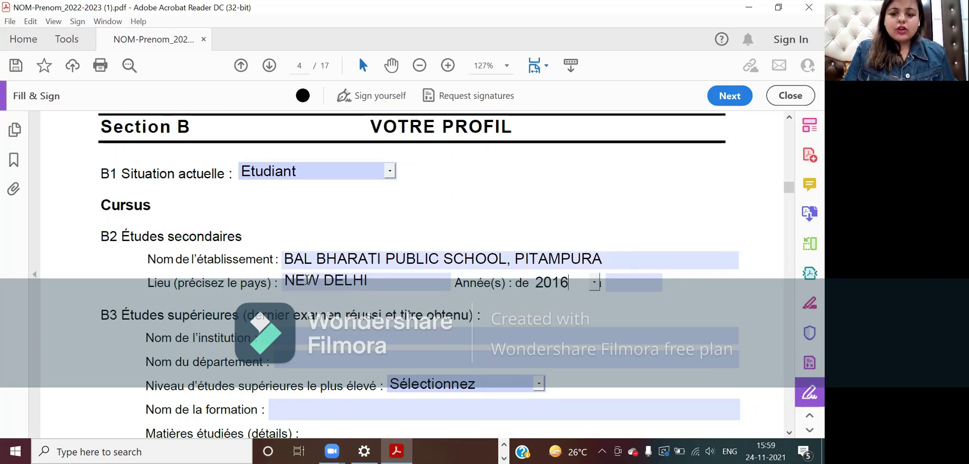
left_click(609, 282)
type("2017")
scroll(610, 281, "down", 1)
left_click(575, 248)
key("Tab")
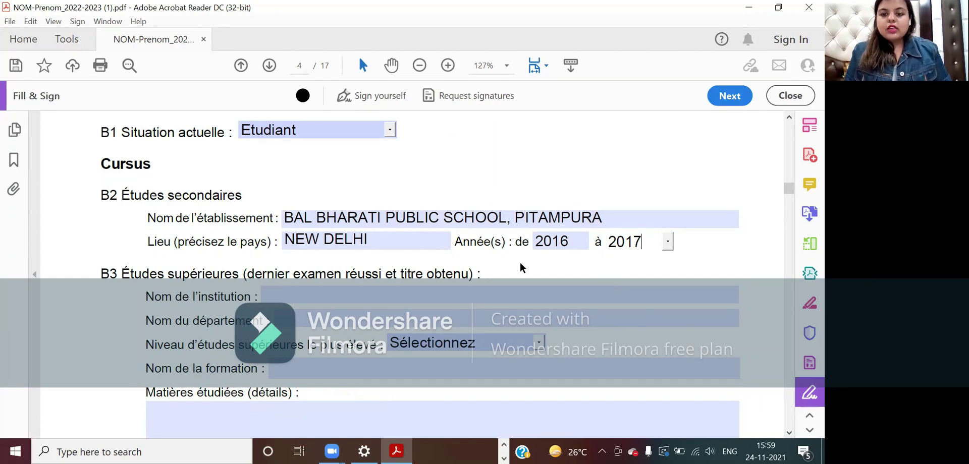
left_click(444, 292)
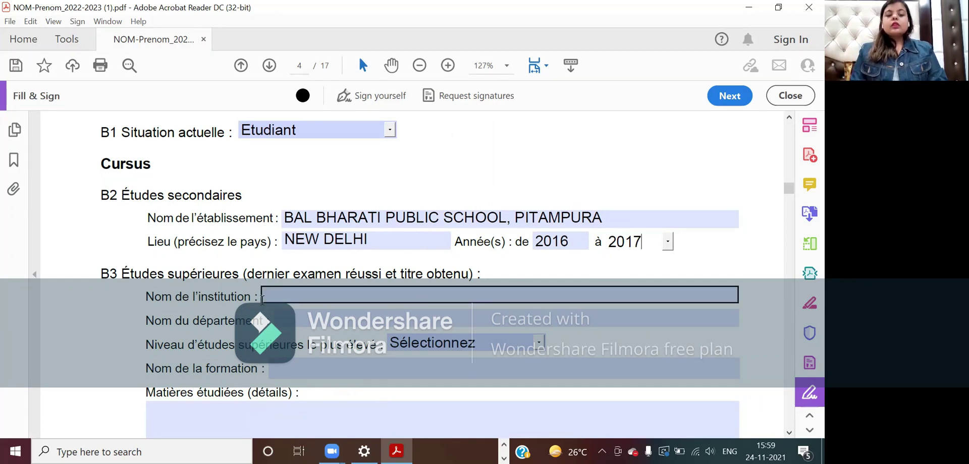
left_click(276, 281)
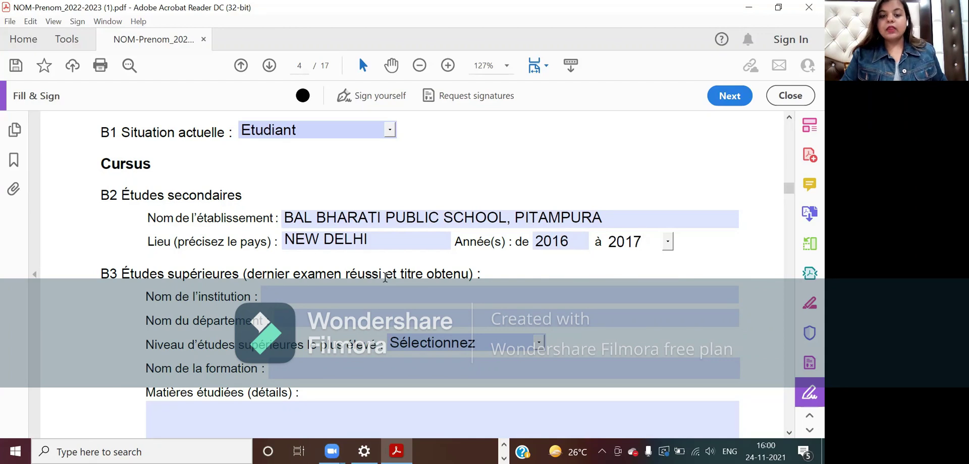
- Enter ALLIANCE FRANCAIS DE DELHI as institution and FRANCAIS as department
left_click(353, 297)
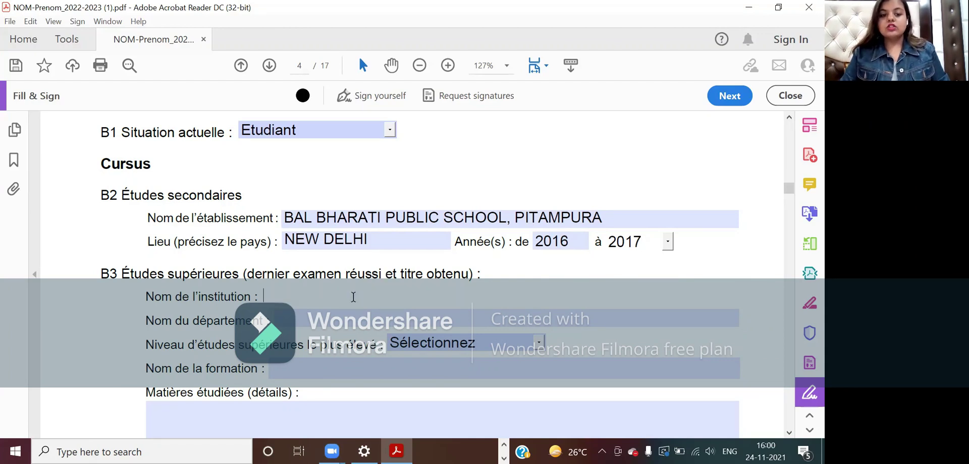
type("ALLI")
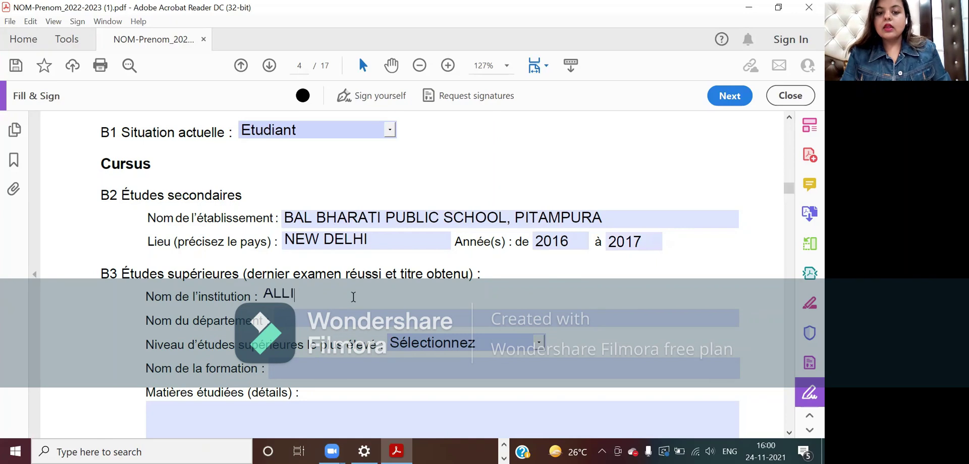
type("ANCE FRANCAIS")
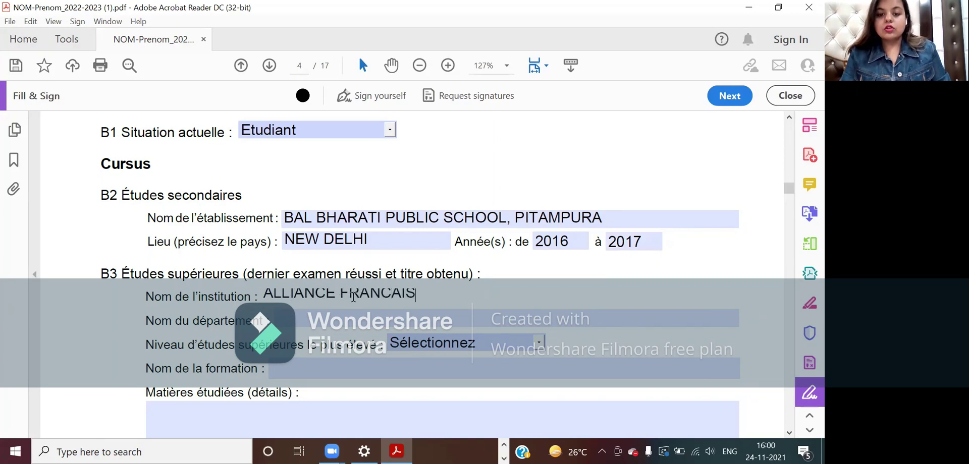
type(" DE DELHI")
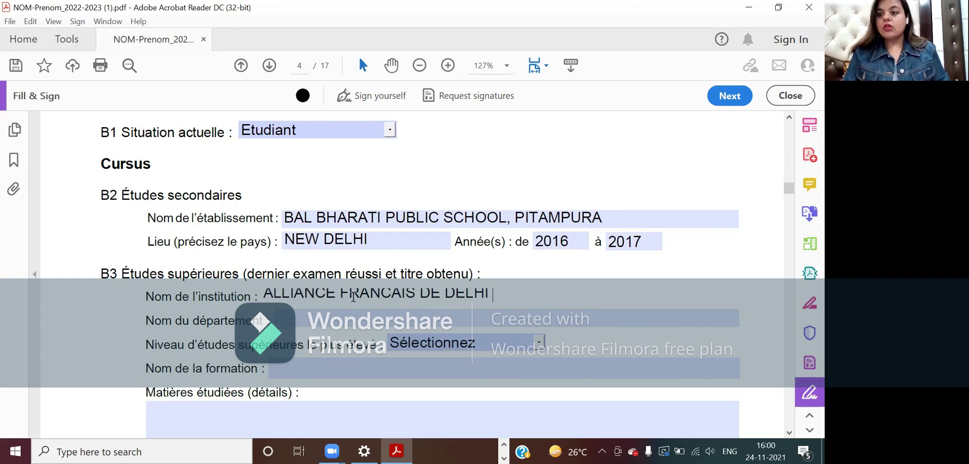
left_click(351, 313)
type("FRANCAIS")
- Append '/ COLLEGE NAME' to the institution and '/ COMMERCE' to the department
left_click(503, 297)
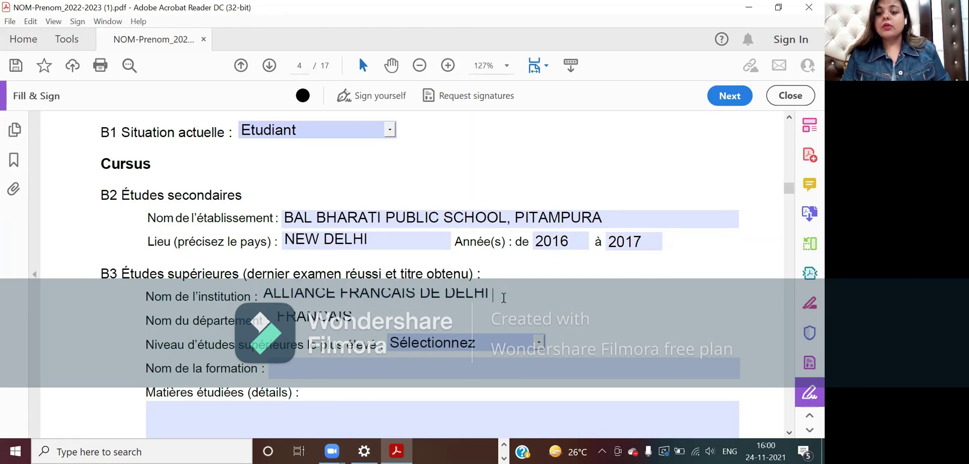
type("/ ECOLE")
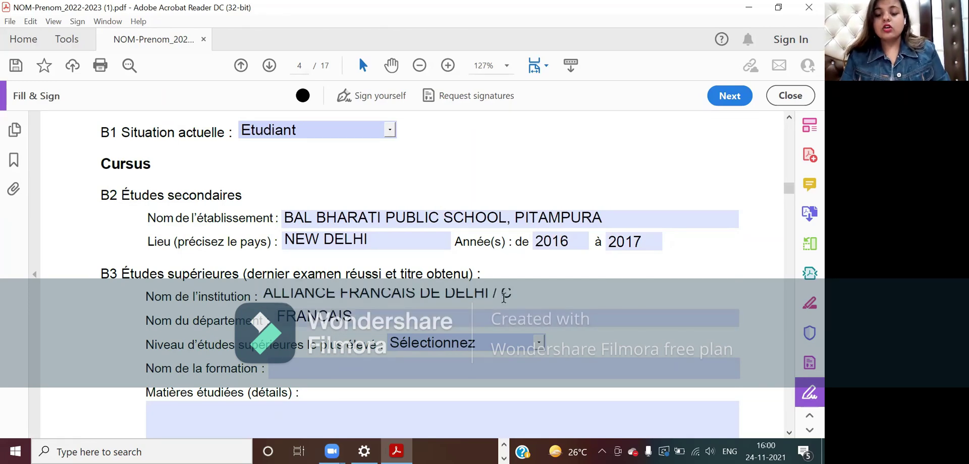
key("BackSpace")
type("LEGE NAME")
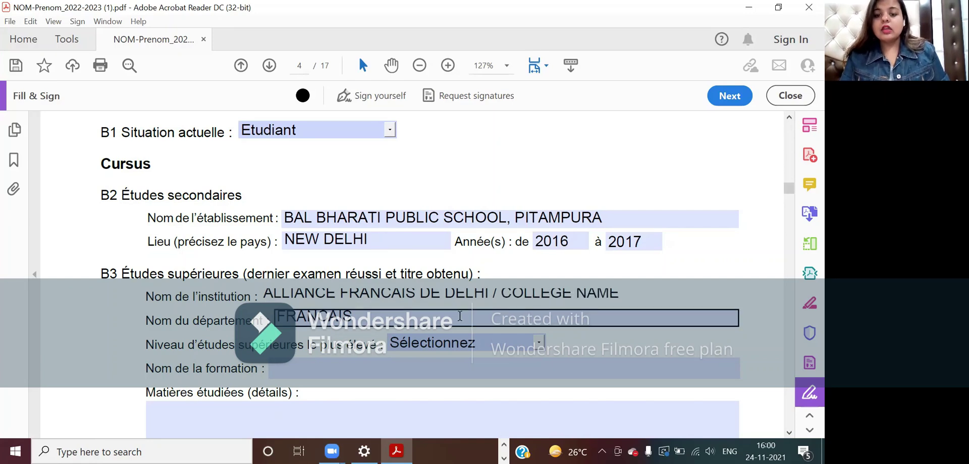
left_click(460, 316)
type("/ COMMERCE")
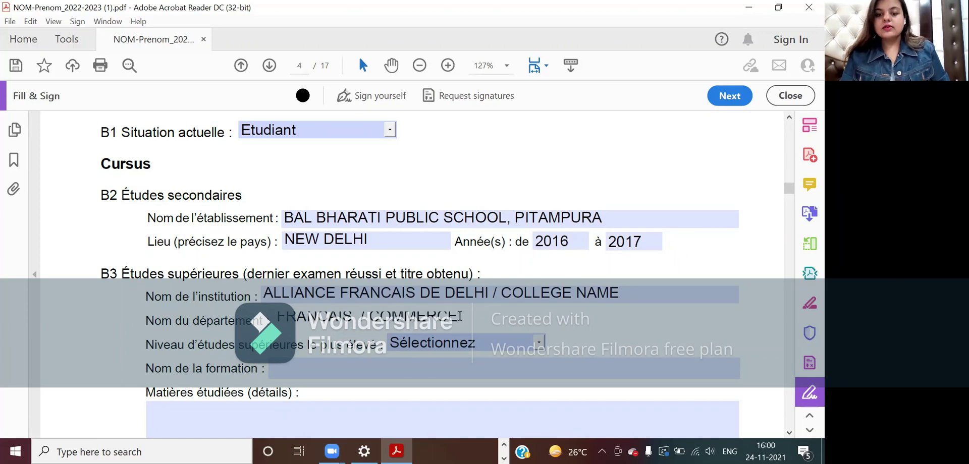
scroll(459, 316, "down", 2)
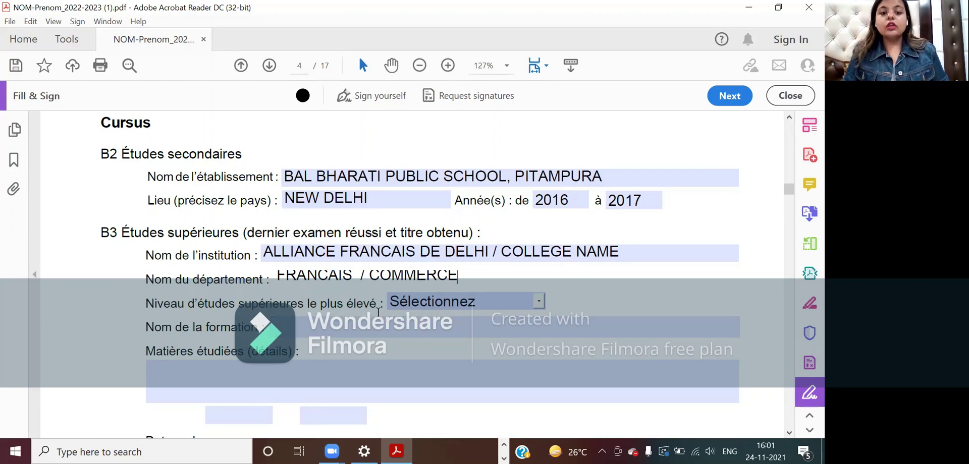
- Choose Licence 3 as the Niveau d'études supérieures le plus élevé
left_click(538, 303)
scroll(529, 346, "down", 1)
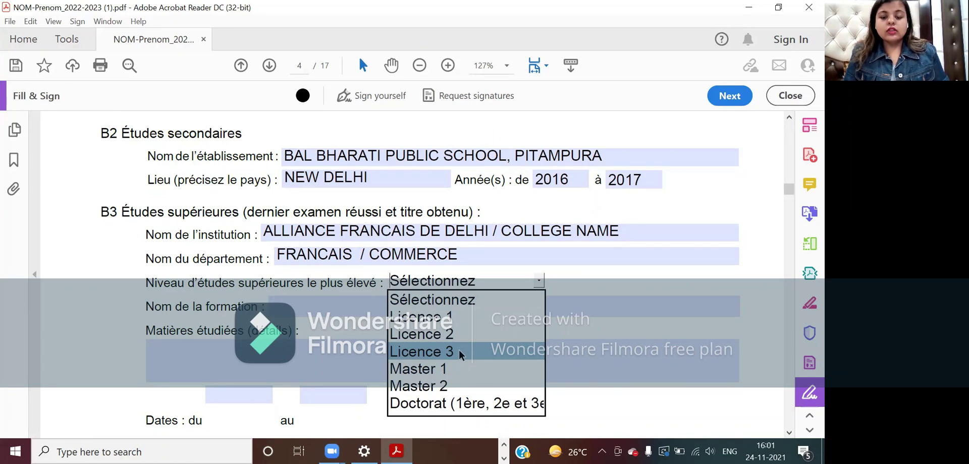
left_click(458, 351)
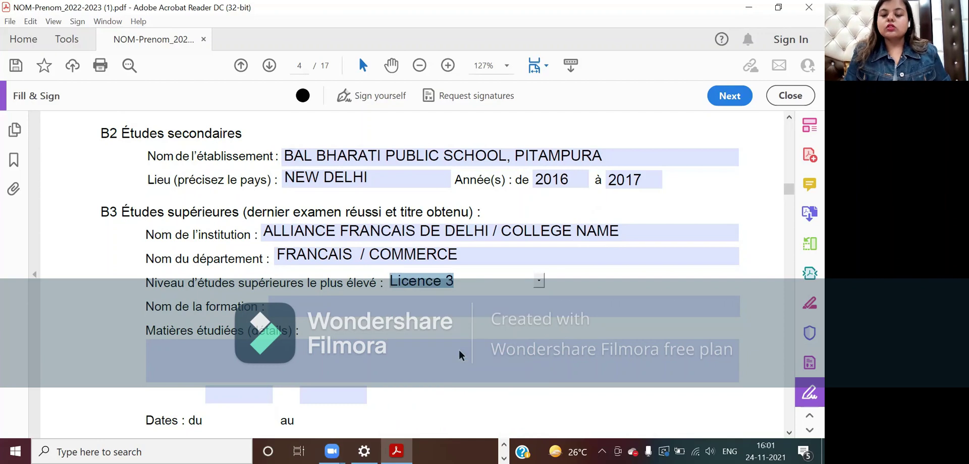
left_click(379, 236)
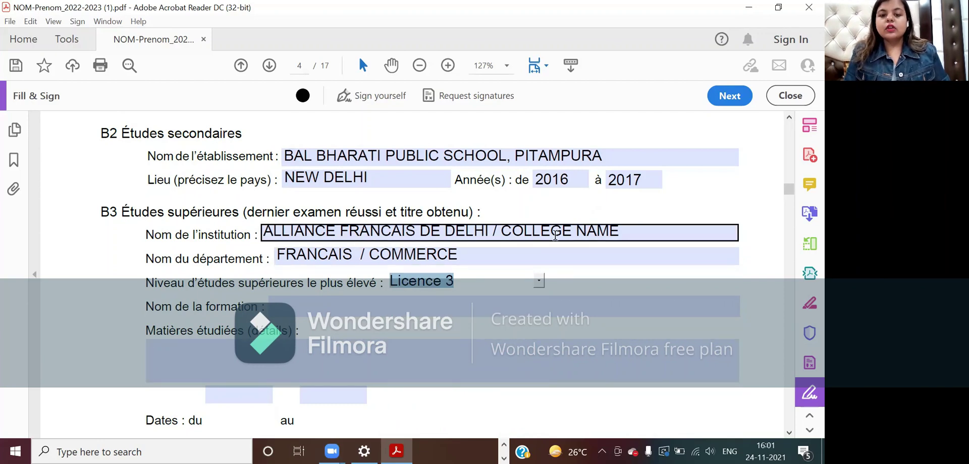
left_click(435, 296)
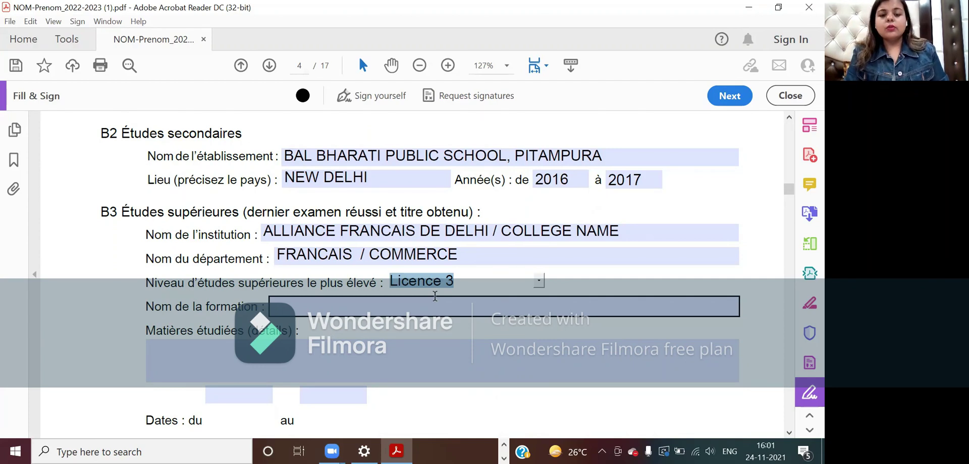
- Trim the institution to COLLEGE NAME and the department to COMMERCE, reselecting Licence 3
left_click(370, 255)
key("BackSpace")
key("BackSpace")
key("BackSpace")
key("BackSpace")
key("BackSpace")
key("BackSpace")
key("BackSpace")
key("BackSpace")
key("BackSpace")
key("BackSpace")
key("BackSpace")
left_click(503, 232)
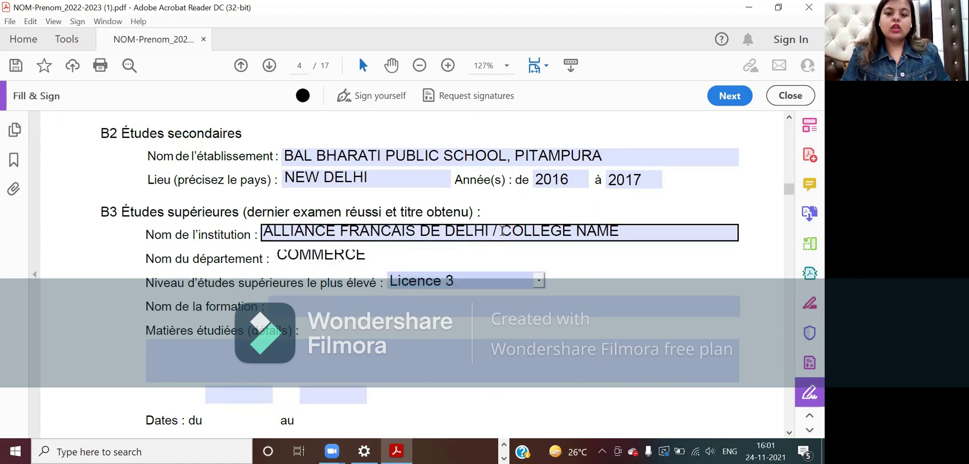
key("BackSpace")
key("BackSpace")
key("BackSpace")
key("BackSpace")
key("BackSpace")
key("BackSpace")
key("BackSpace")
key("BackSpace")
key("BackSpace")
key("BackSpace")
key("BackSpace")
key("BackSpace")
key("BackSpace")
key("BackSpace")
key("BackSpace")
key("BackSpace")
key("BackSpace")
key("BackSpace")
key("BackSpace")
key("BackSpace")
key("BackSpace")
key("BackSpace")
key("BackSpace")
key("BackSpace")
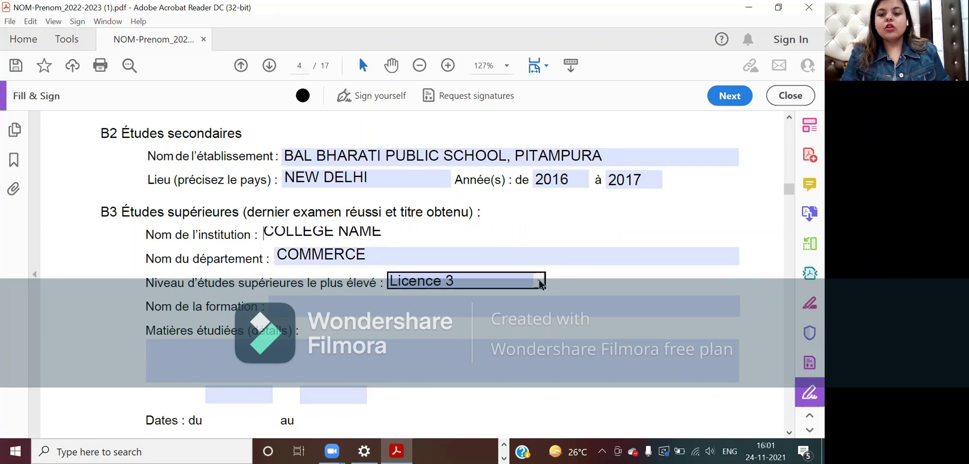
left_click(537, 281)
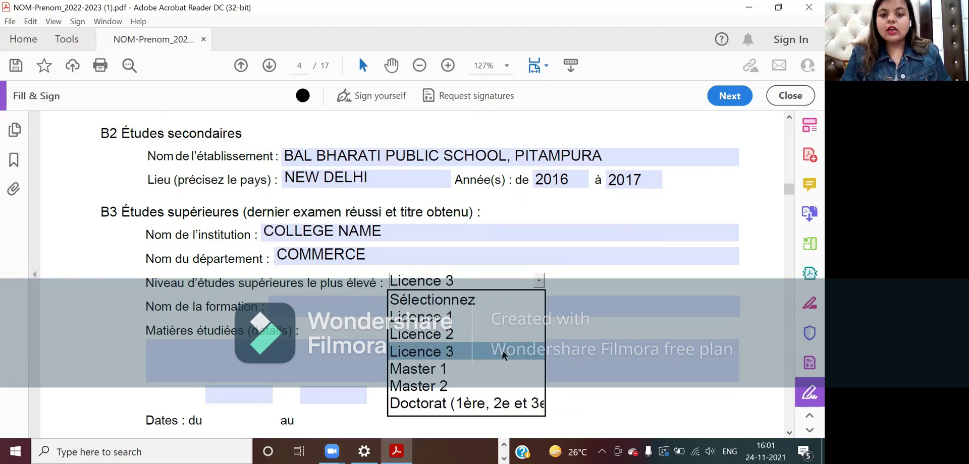
left_click(502, 350)
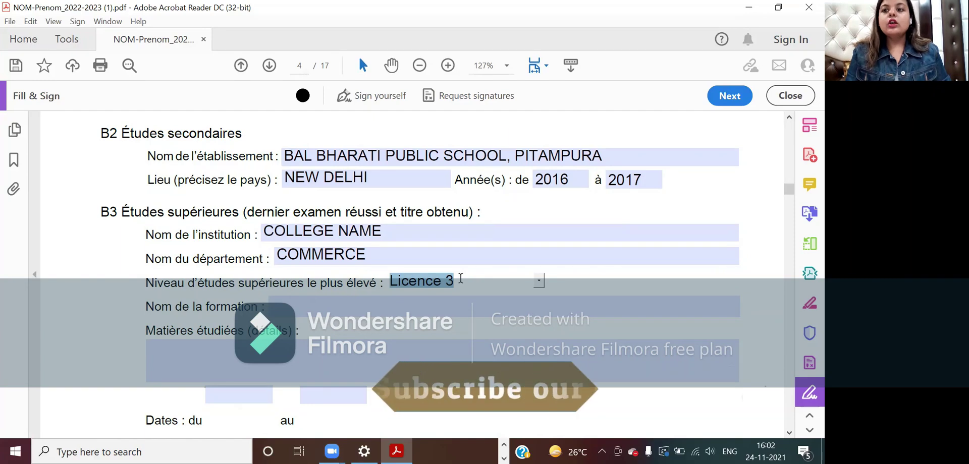
left_click(455, 299)
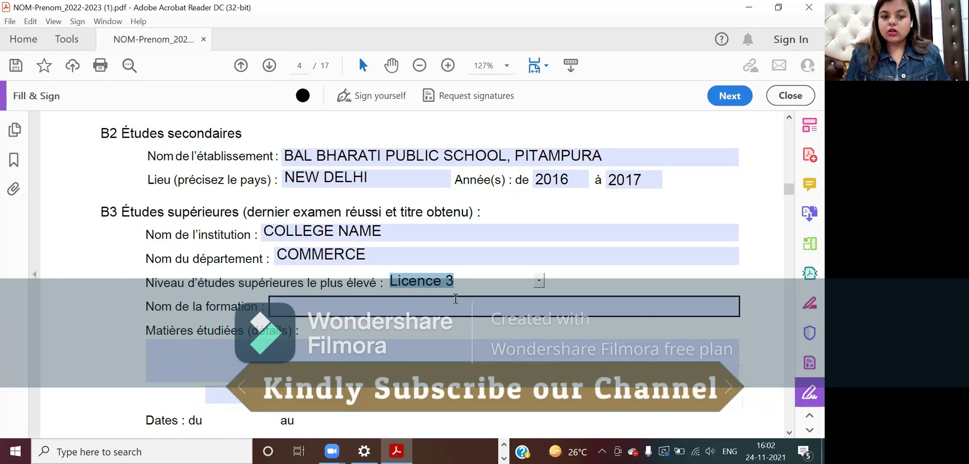
- Type B COM / ECO / MATHS into the Nom de la formation field
left_click(379, 312)
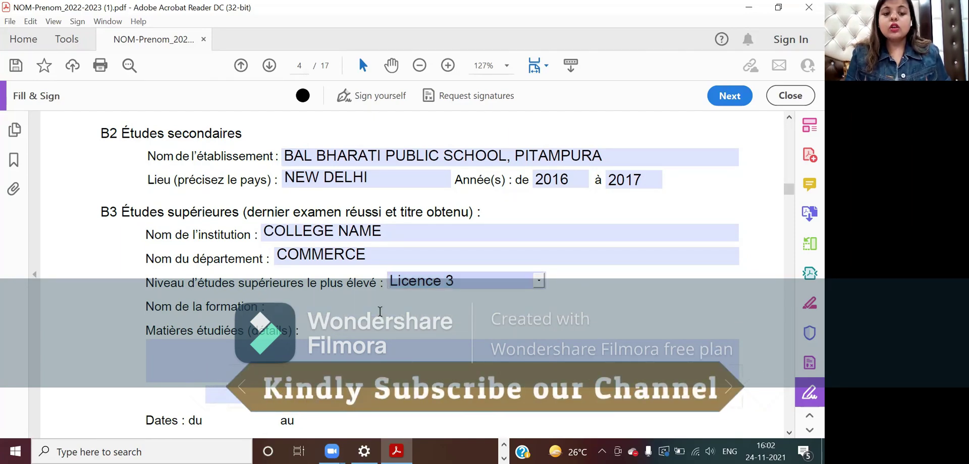
type("B CO")
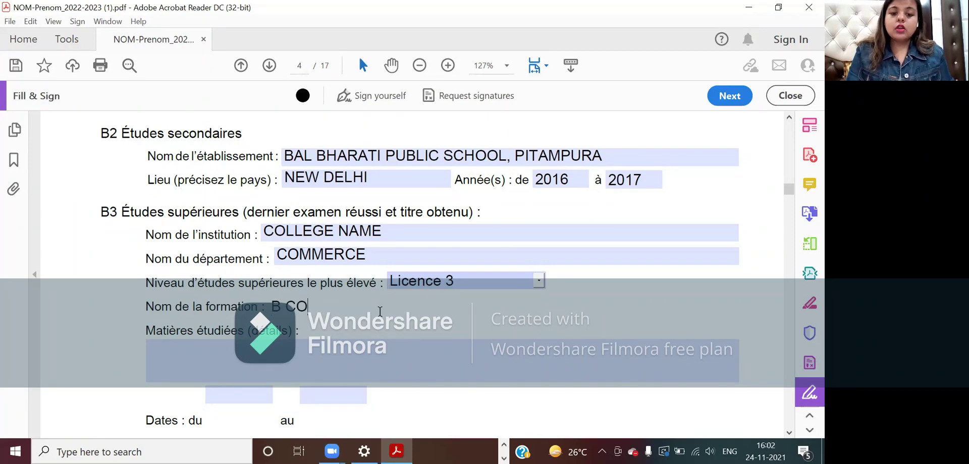
type("M / ECO /")
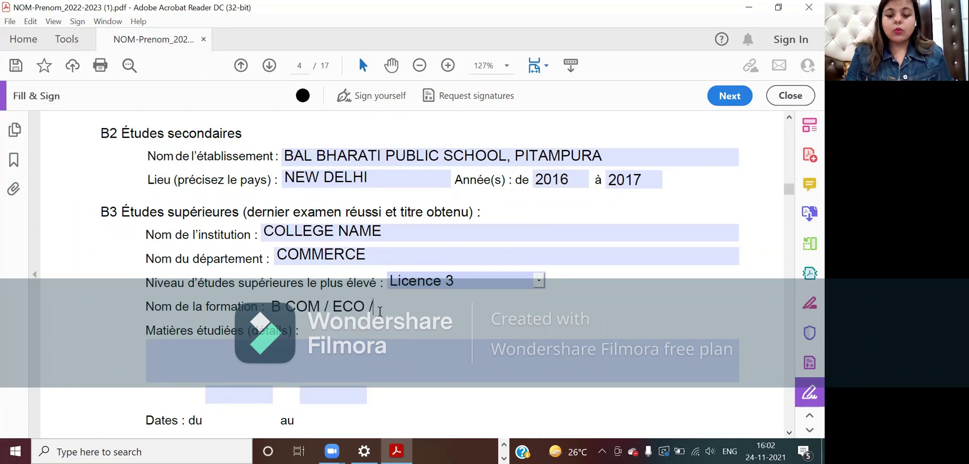
type(" MATHS")
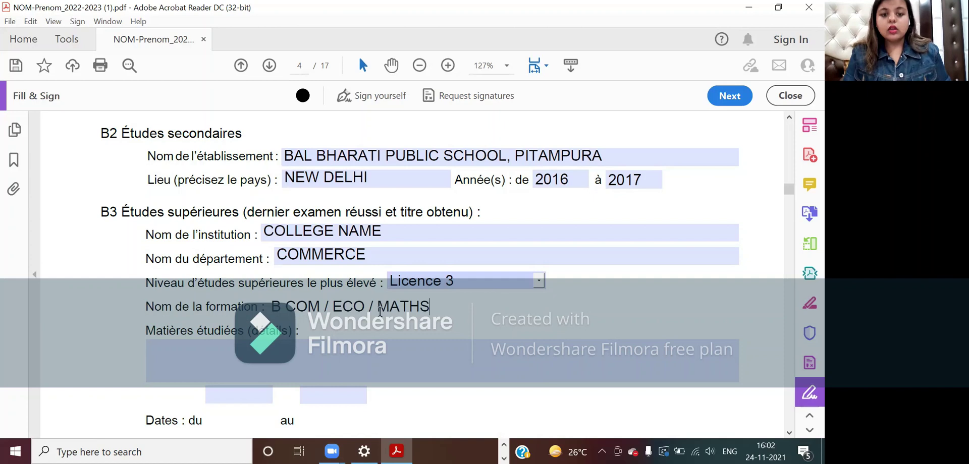
scroll(380, 311, "down", 1)
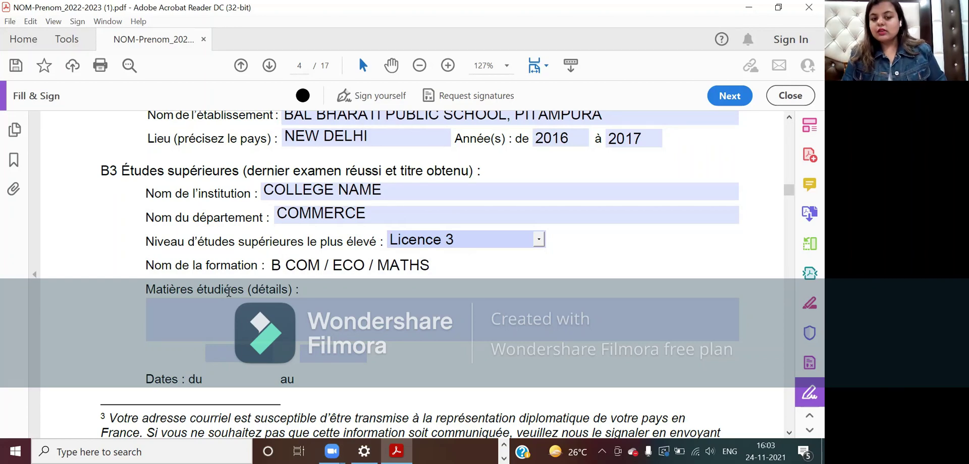
scroll(229, 291, "down", 1)
- Close the 'Dates : du' calendar without a date and scroll to page 5
left_click(239, 295)
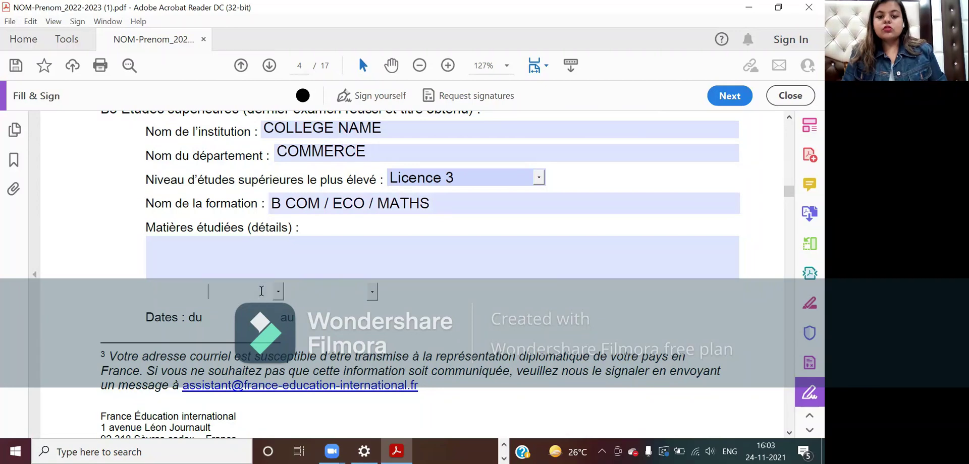
left_click(277, 292)
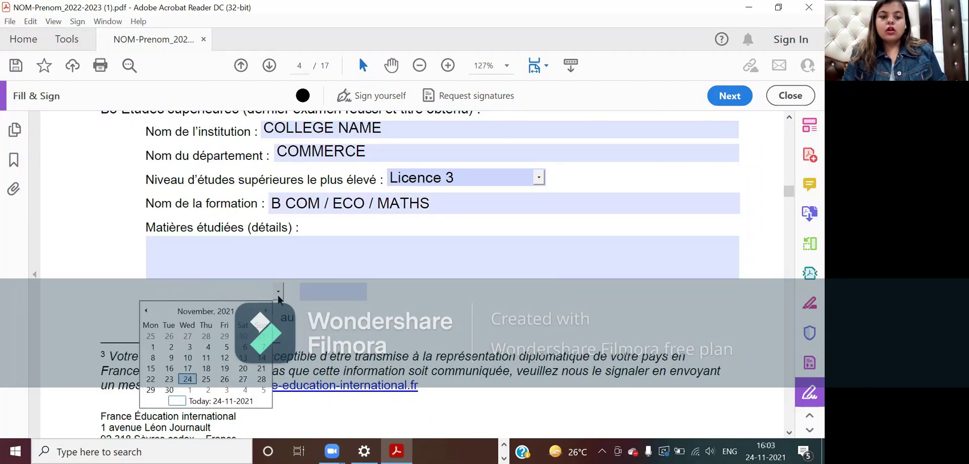
left_click(277, 295)
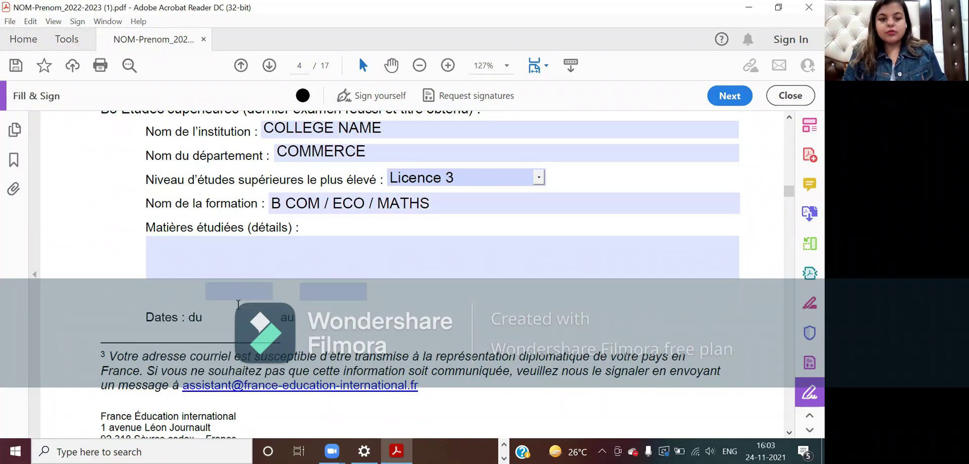
scroll(239, 310, "down", 3)
scroll(316, 343, "down", 8)
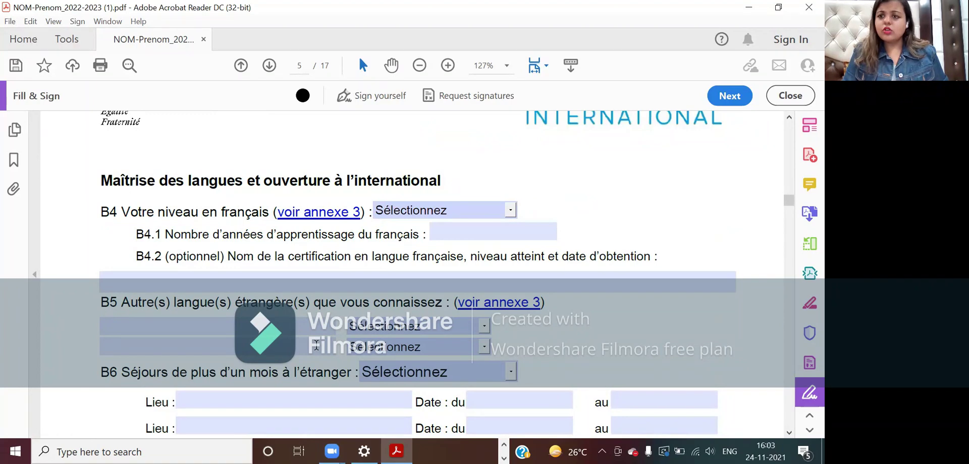
- Select B1 as the French level in the B4 dropdown
scroll(316, 345, "down", 1)
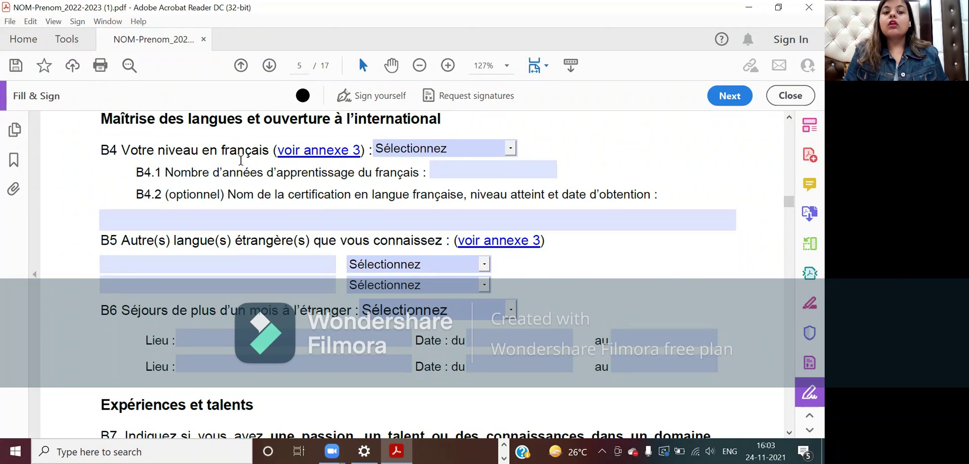
left_click(510, 148)
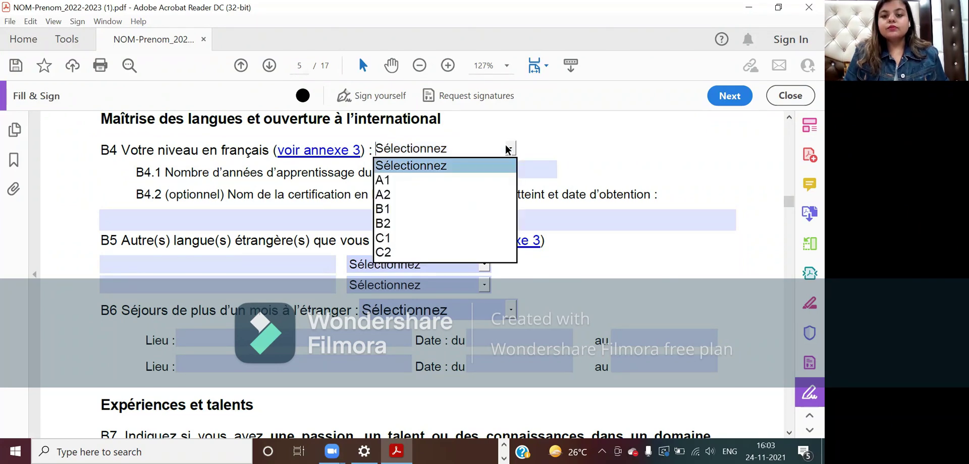
left_click(477, 210)
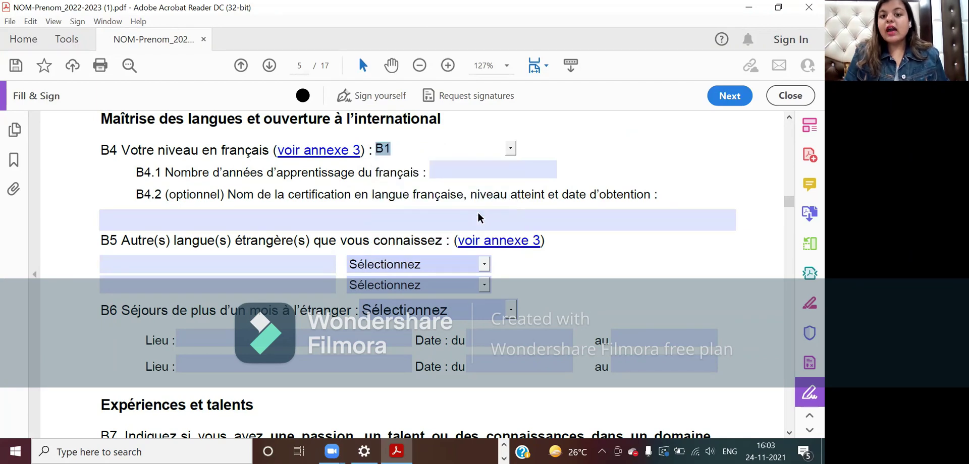
left_click(510, 149)
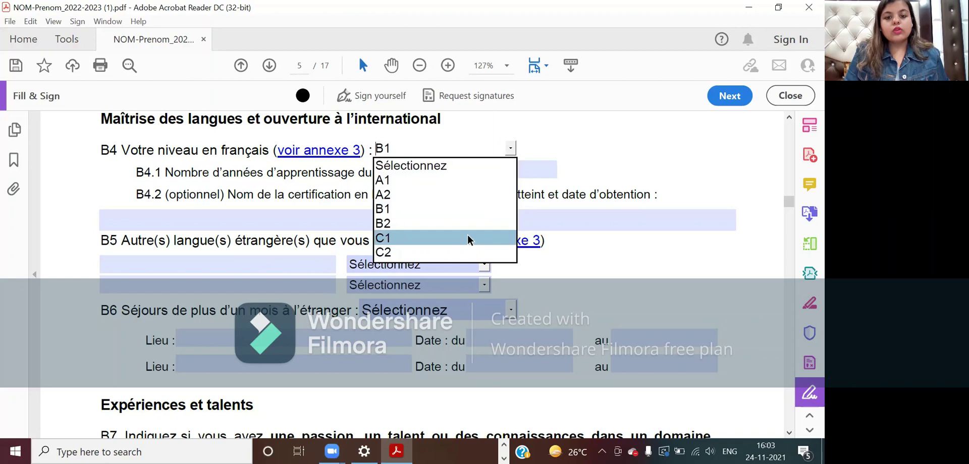
left_click(612, 117)
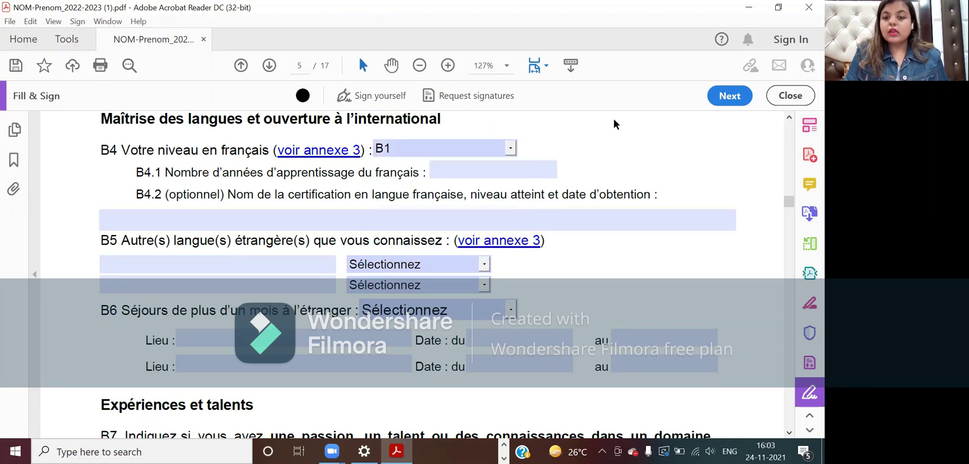
- Clear the B4.1 years-of-French field, leaving it empty
left_click(432, 169)
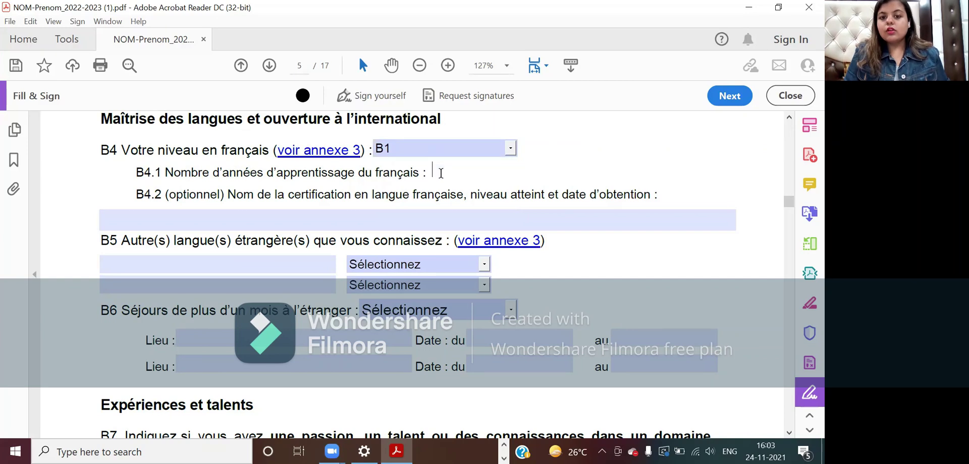
type("23")
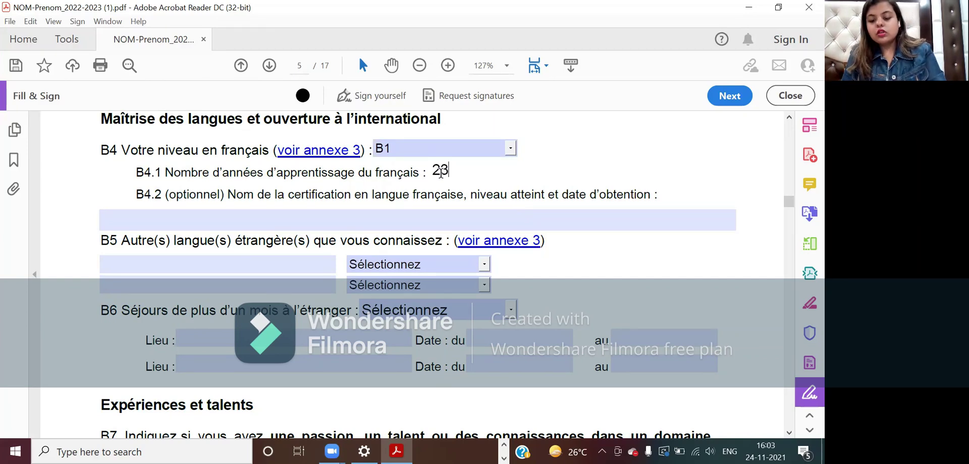
type("4")
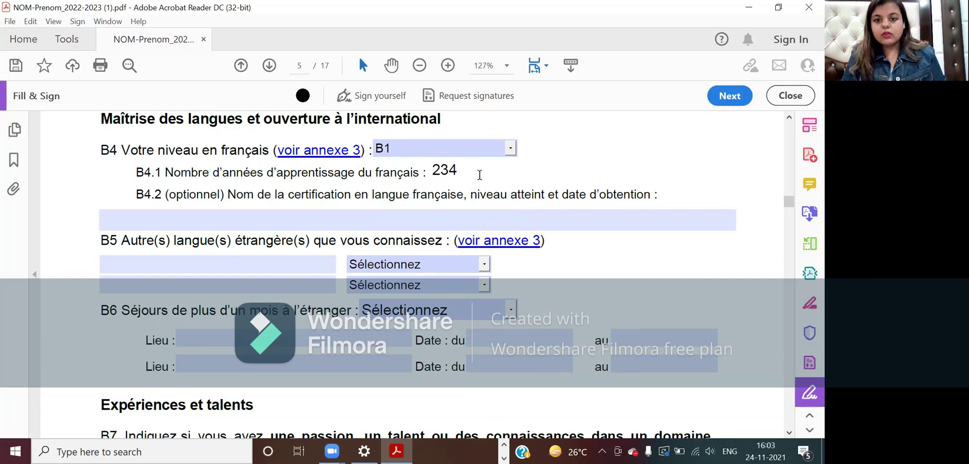
type("5")
key("BackSpace")
key("BackSpace")
key("BackSpace")
key("BackSpace")
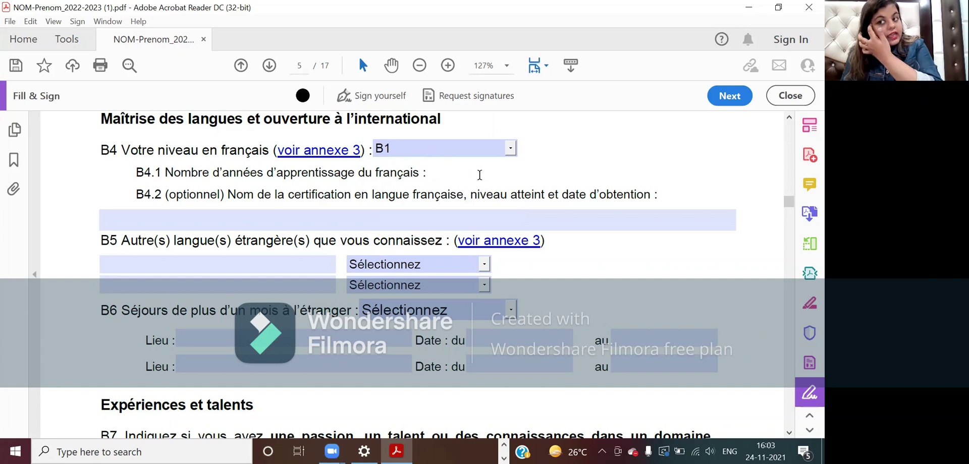
scroll(479, 174, "down", 1)
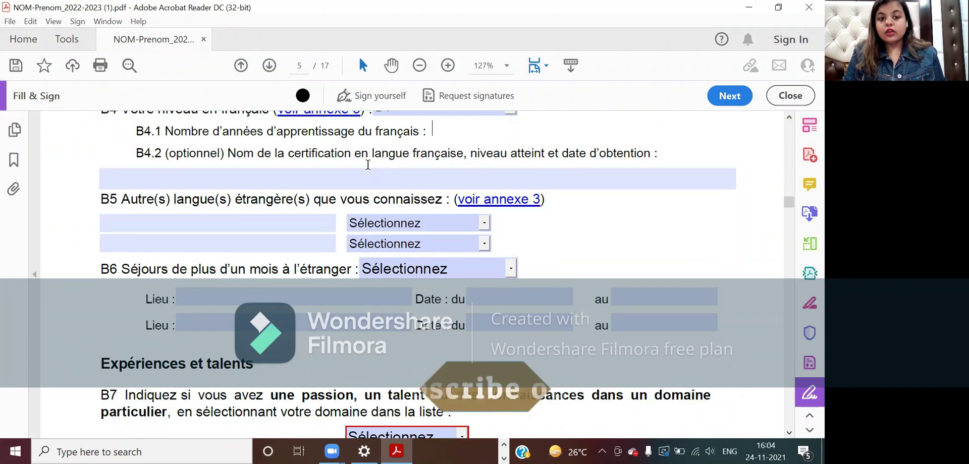
- Fill the B4.2 certification line with 'DELF B1, B1 , (DATE)'
left_click(237, 183)
type("DELF B")
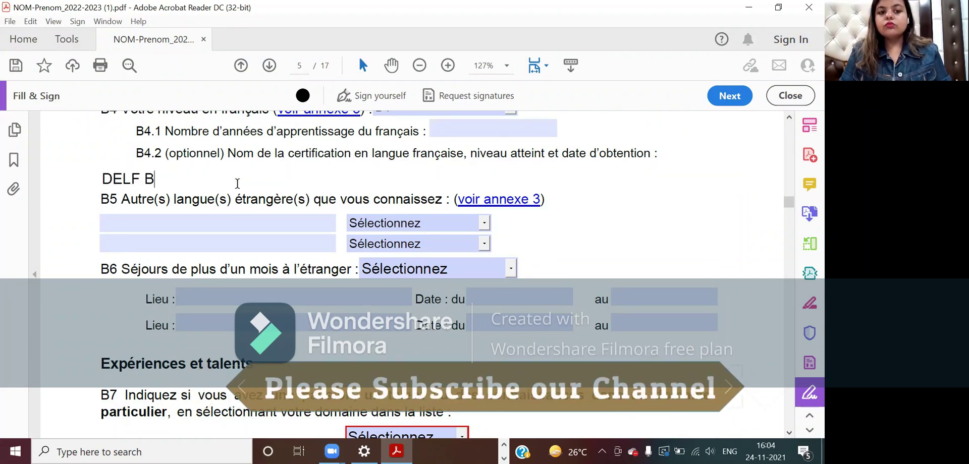
type("1,")
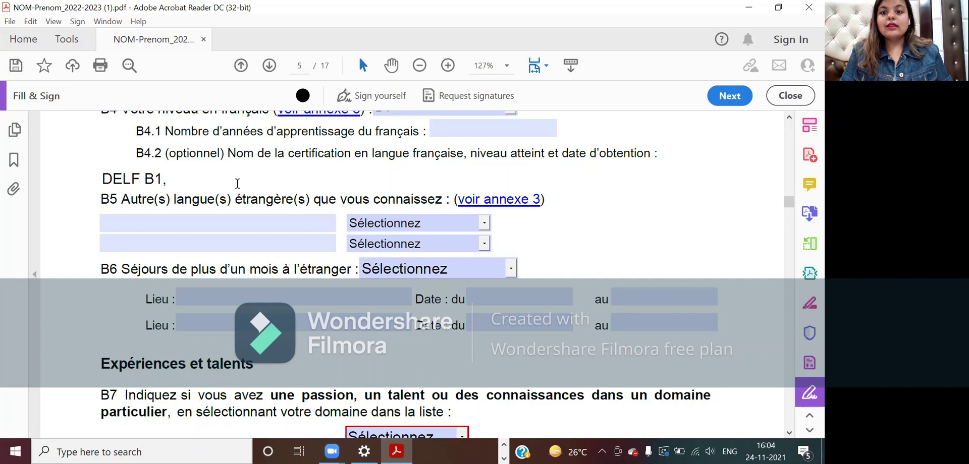
type(" B1")
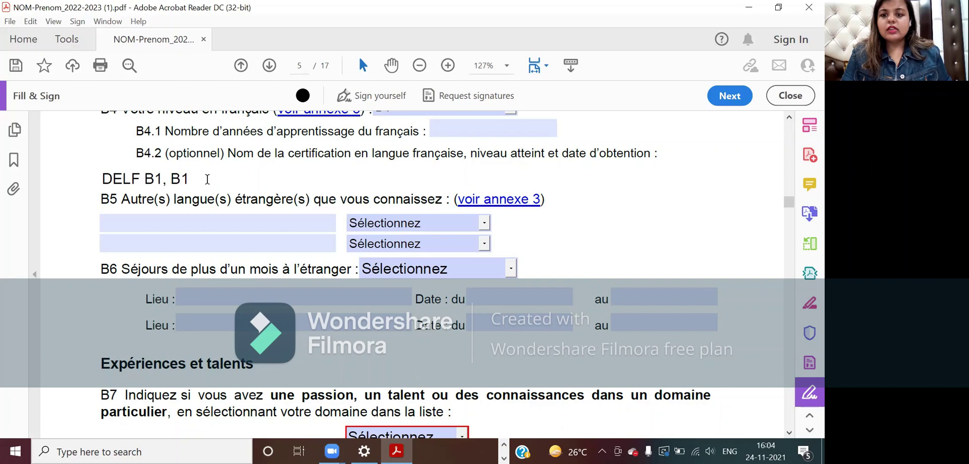
type(",")
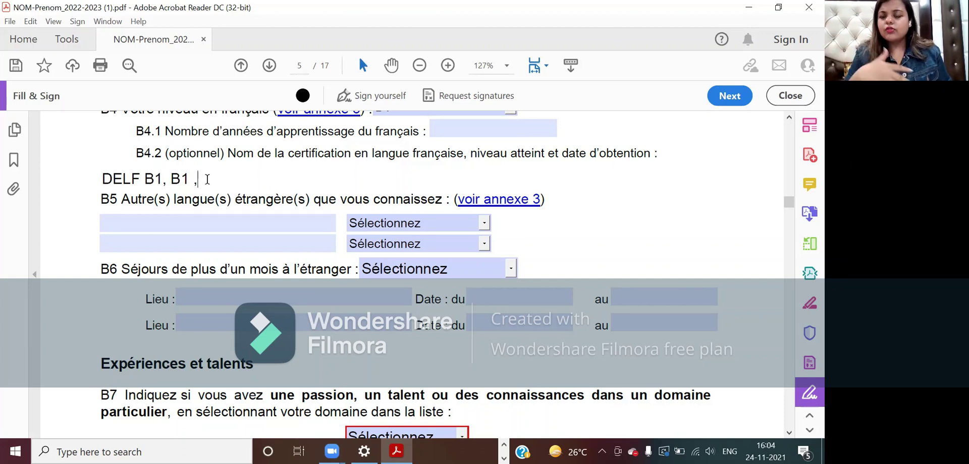
type("(DATE)")
scroll(206, 179, "down", 1)
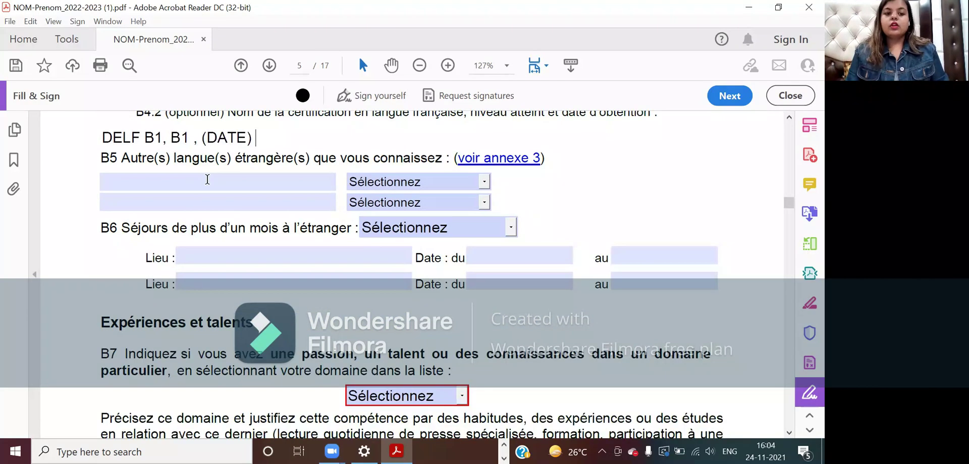
- Enter SPANISH in the first B5 language field and pick A1 as its level
left_click(275, 187)
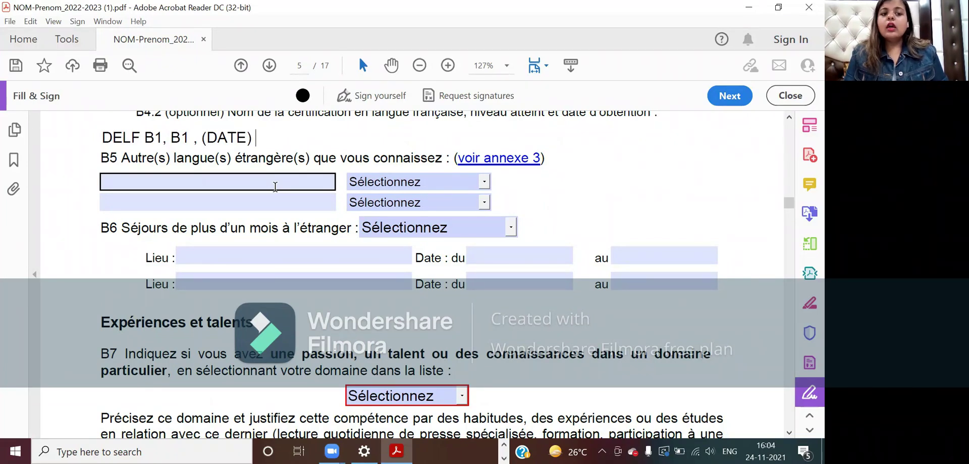
left_click(275, 187)
type("SPANISH")
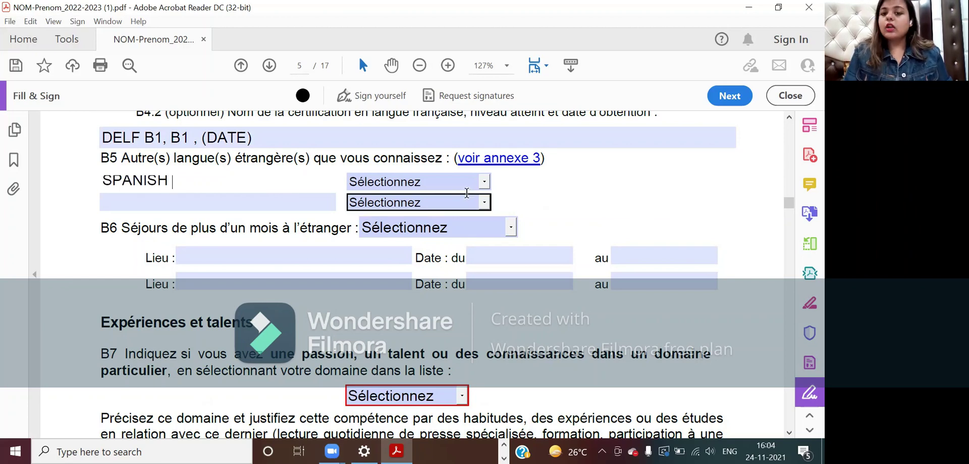
left_click(482, 181)
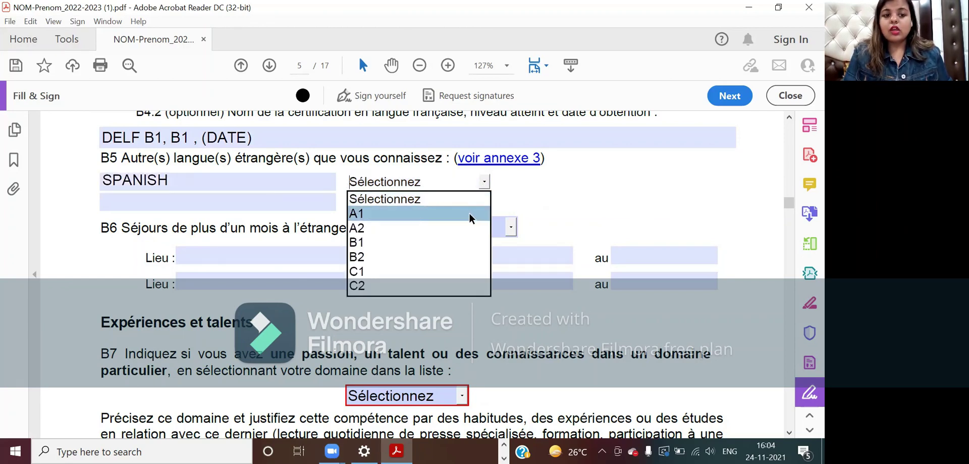
left_click(468, 213)
left_click(537, 177)
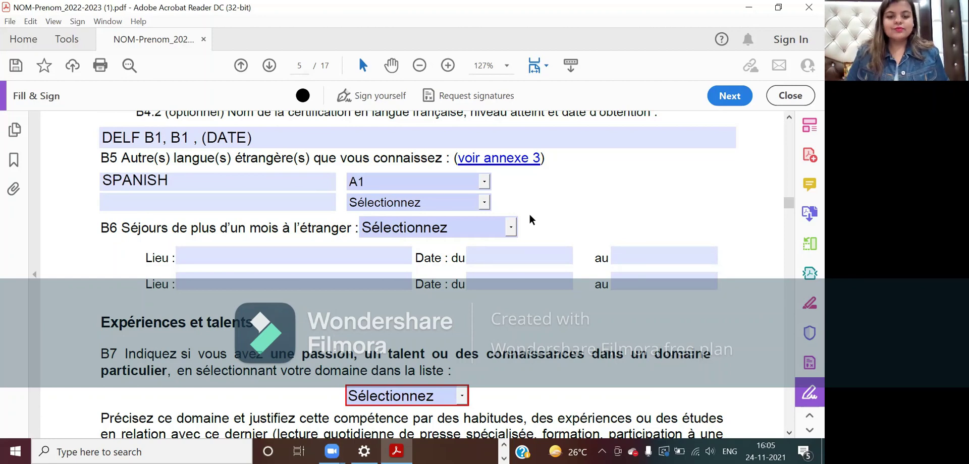
scroll(530, 219, "down", 1)
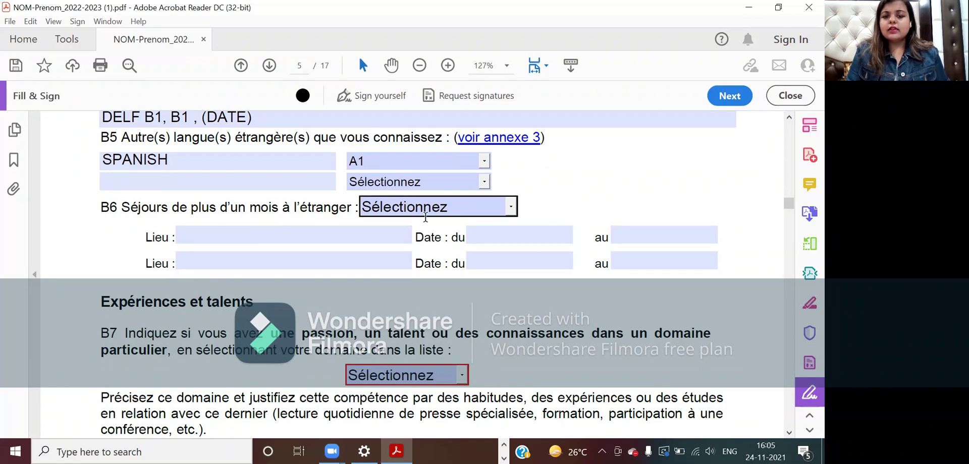
left_click(511, 207)
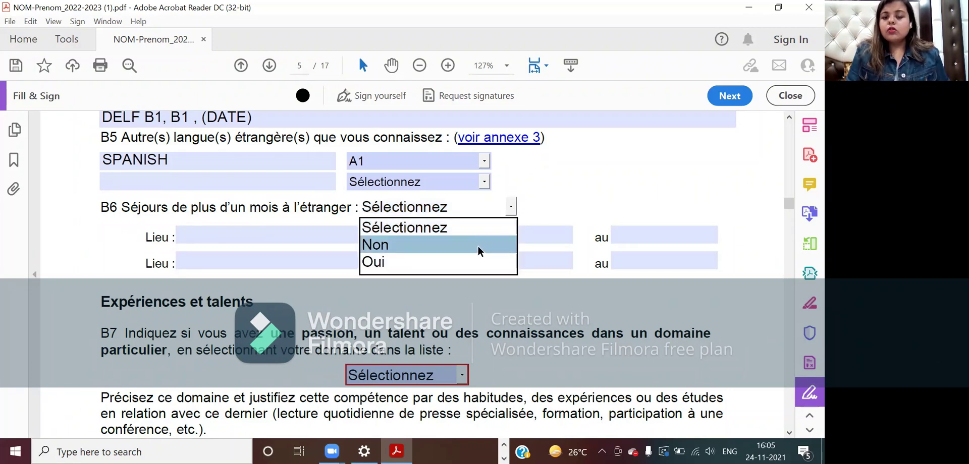
left_click(478, 245)
left_click(334, 235)
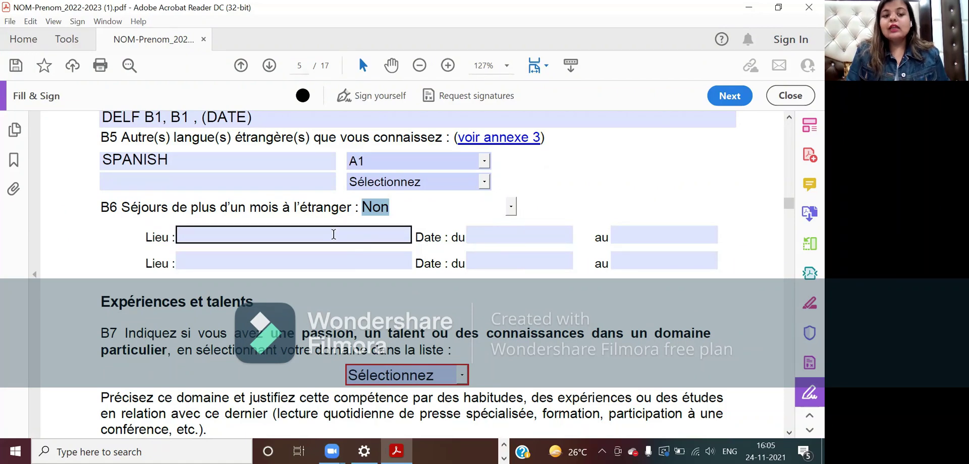
key("Tab")
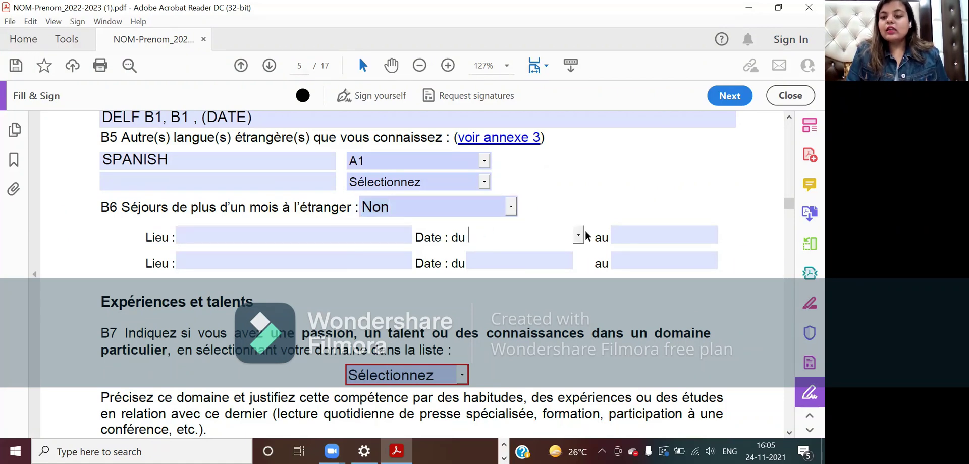
key("Tab")
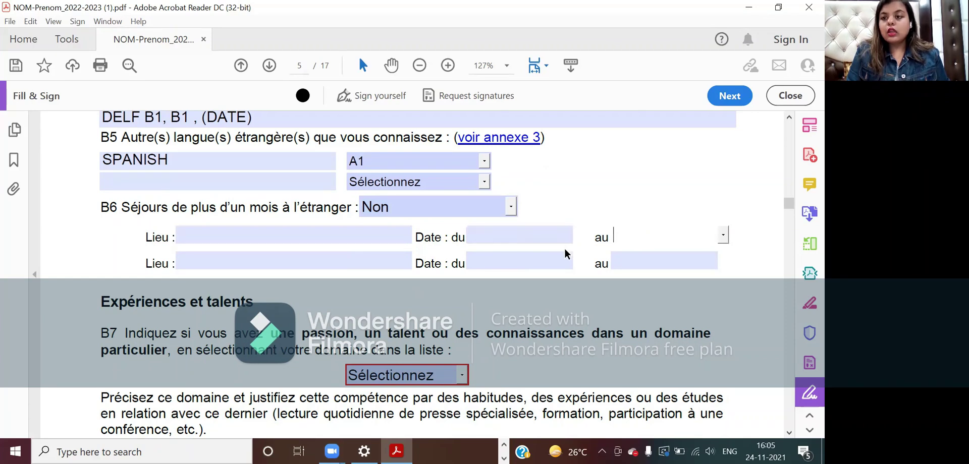
scroll(440, 302, "down", 3)
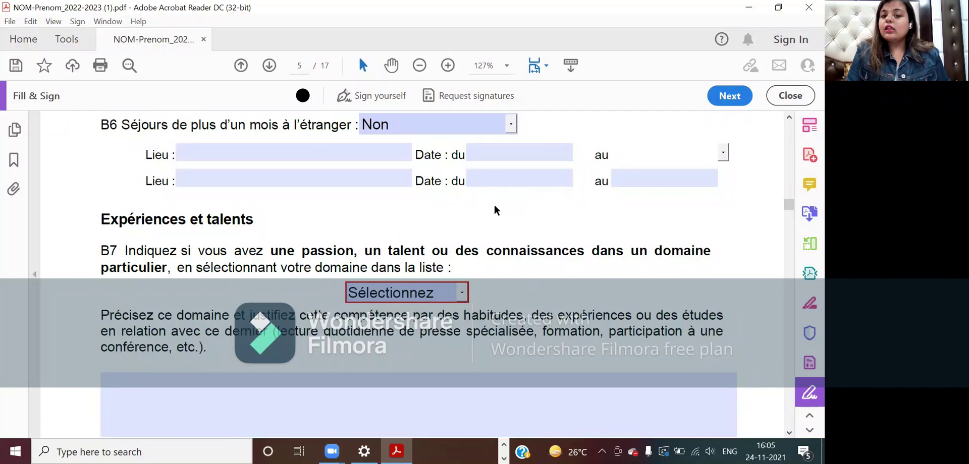
scroll(478, 221, "down", 1)
left_click(477, 190)
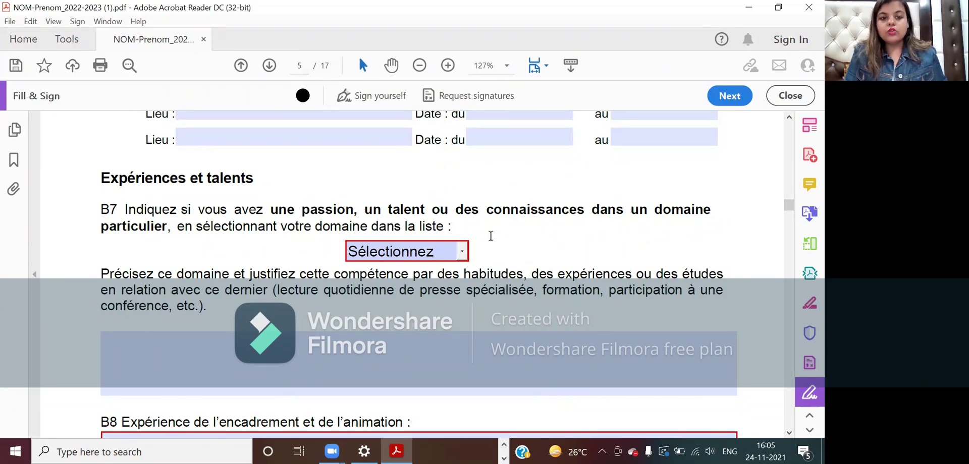
- Pick Autre at the bottom of the B7 talent domain dropdown
scroll(489, 238, "down", 1)
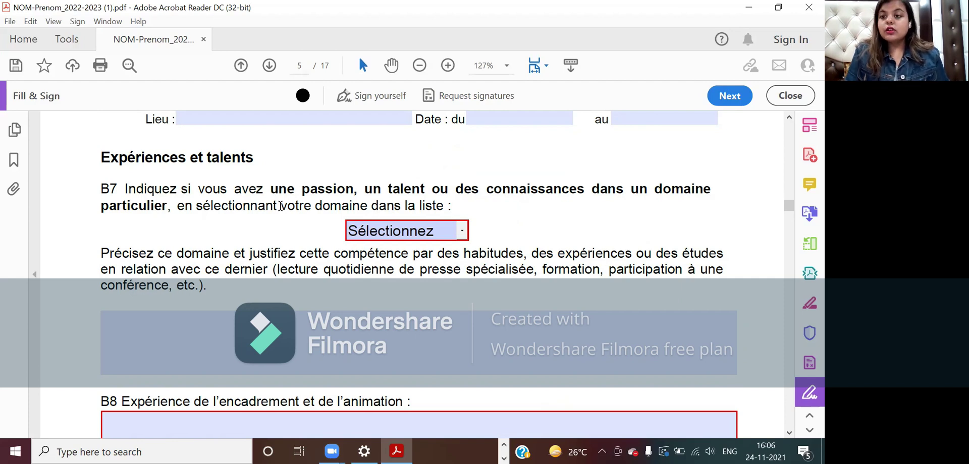
left_click(461, 231)
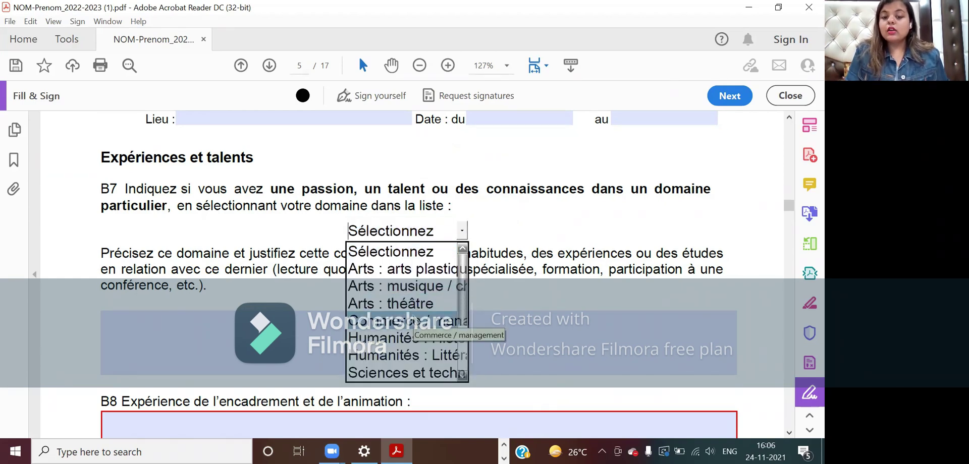
left_click(459, 337)
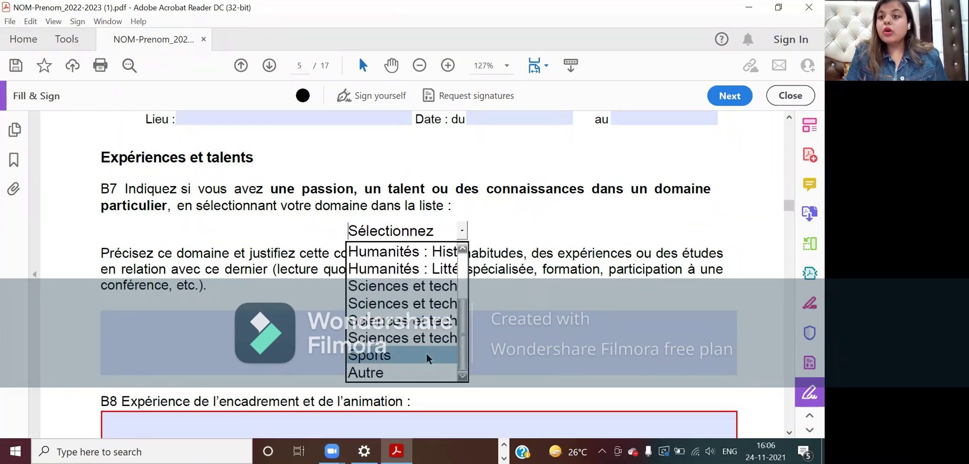
left_click(462, 280)
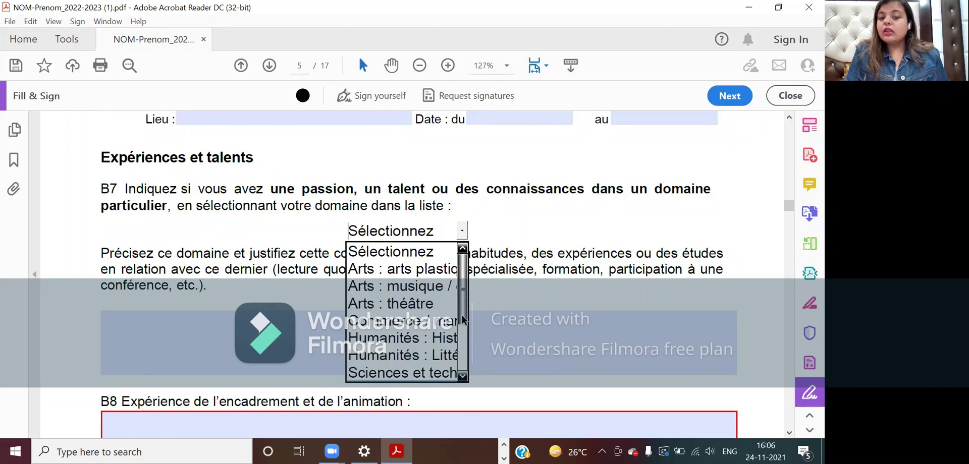
left_click(465, 340)
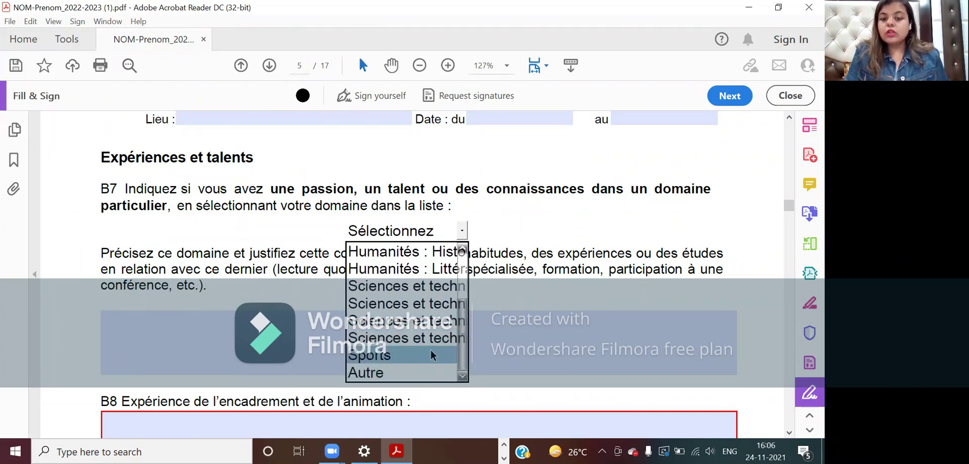
left_click(410, 374)
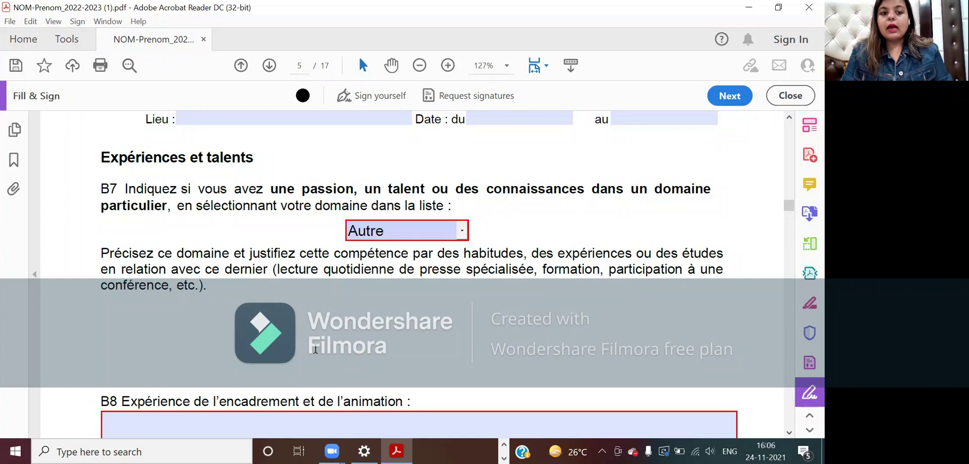
- Write 'PROFESSEUR, TEACHER - WHY ?' in the B7 justification box, fixing typos
type("ROFEE")
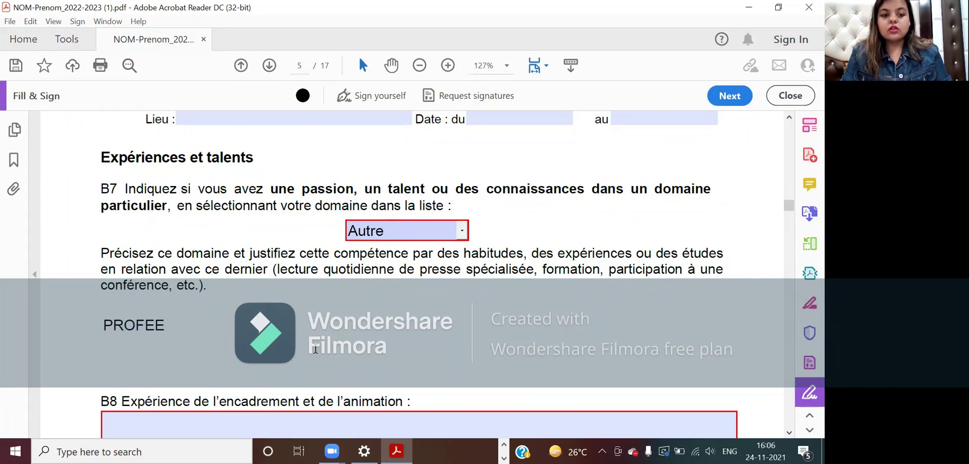
key("BackSpace")
type("SSEU")
key("BackSpace")
type("UR")
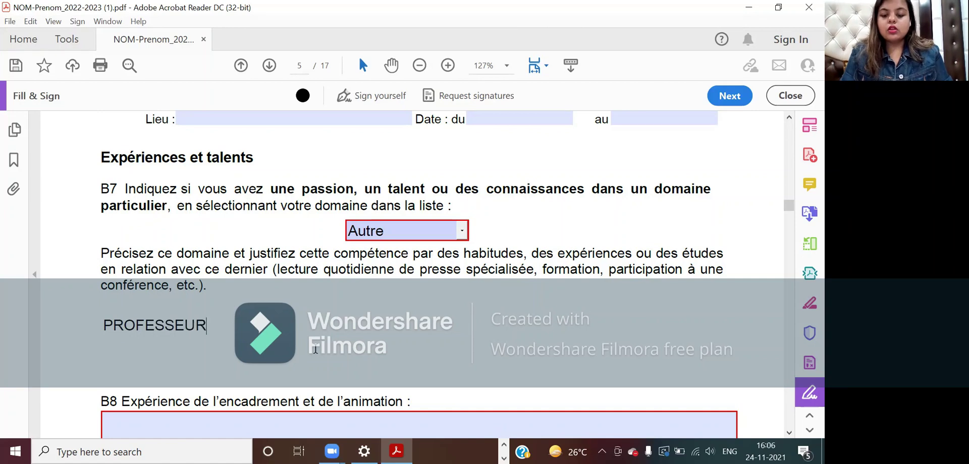
type(", TEACHER")
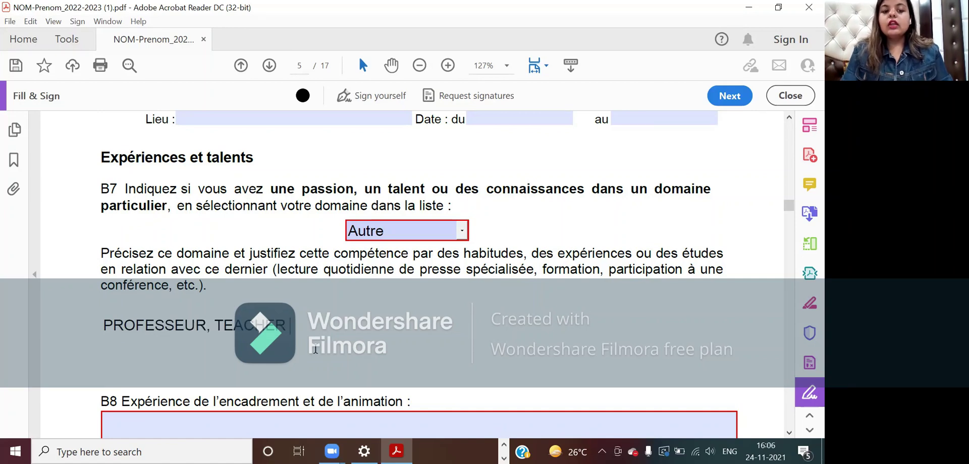
type(" - WHY ?")
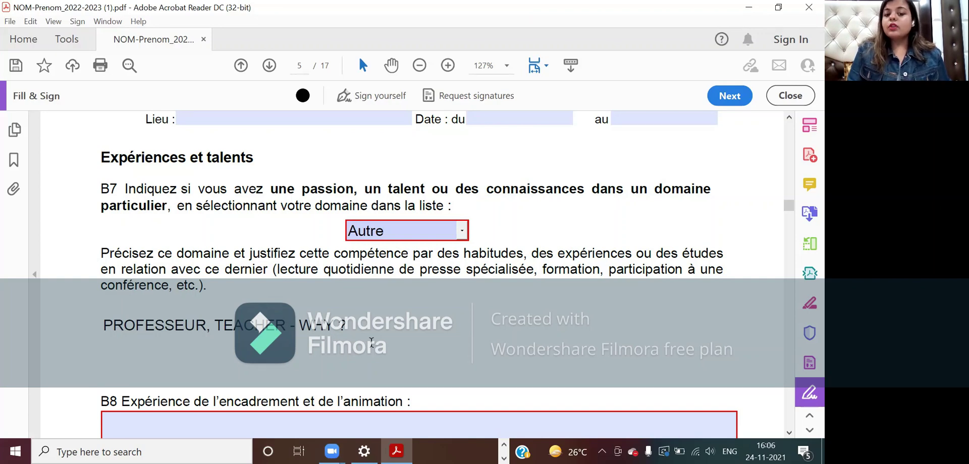
scroll(370, 342, "down", 1)
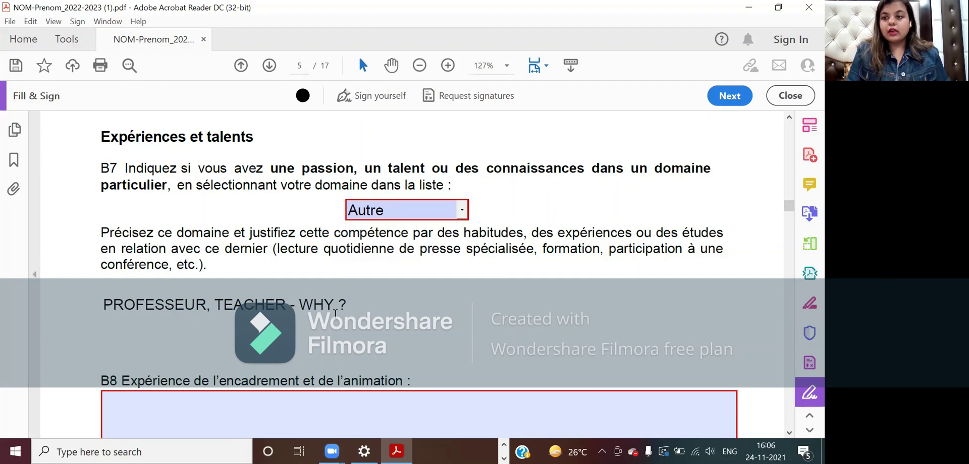
scroll(335, 313, "down", 1)
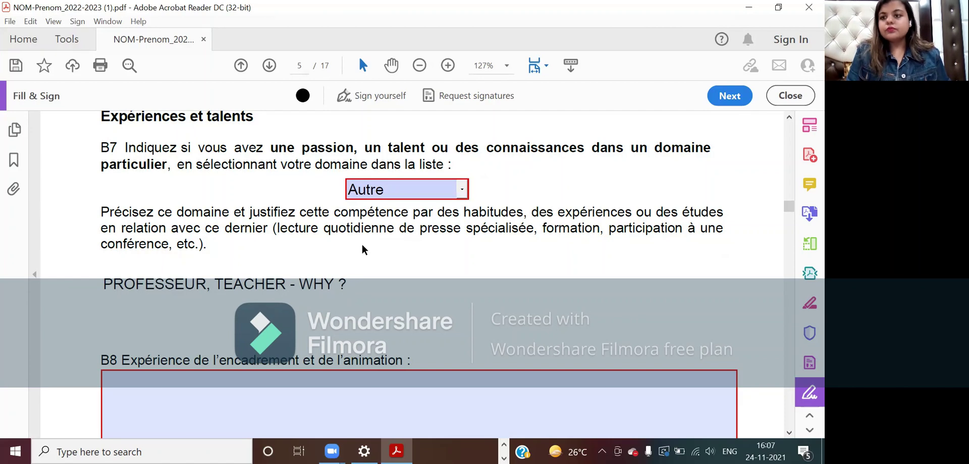
scroll(361, 247, "down", 2)
scroll(361, 245, "down", 3)
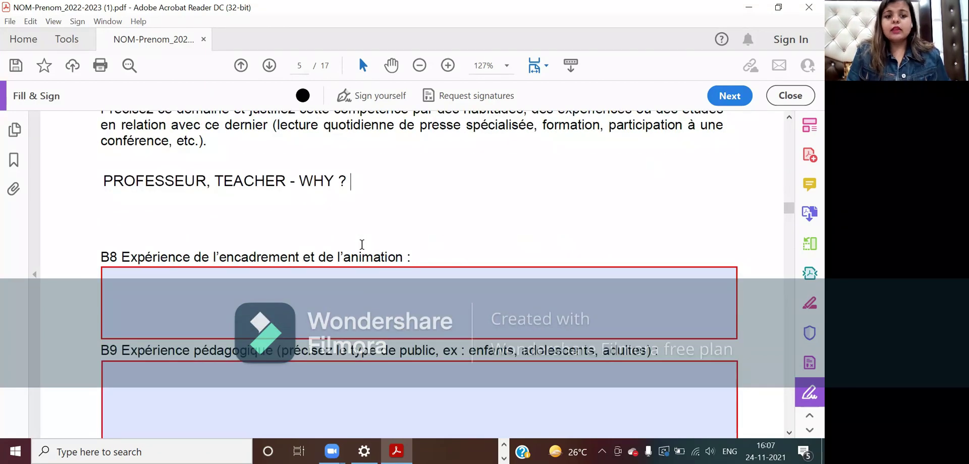
- Enter VOLUNTEER in the B8 supervision and activity experience field
left_click(325, 285)
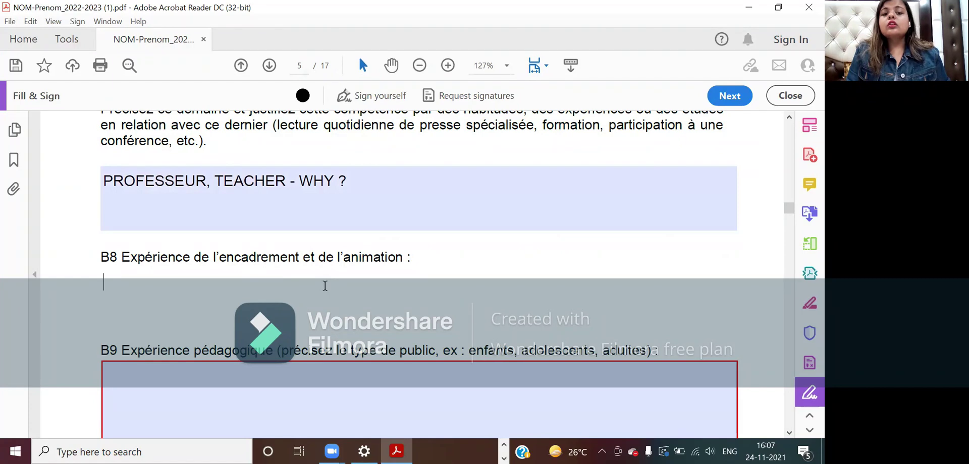
type("VOLUNTEER")
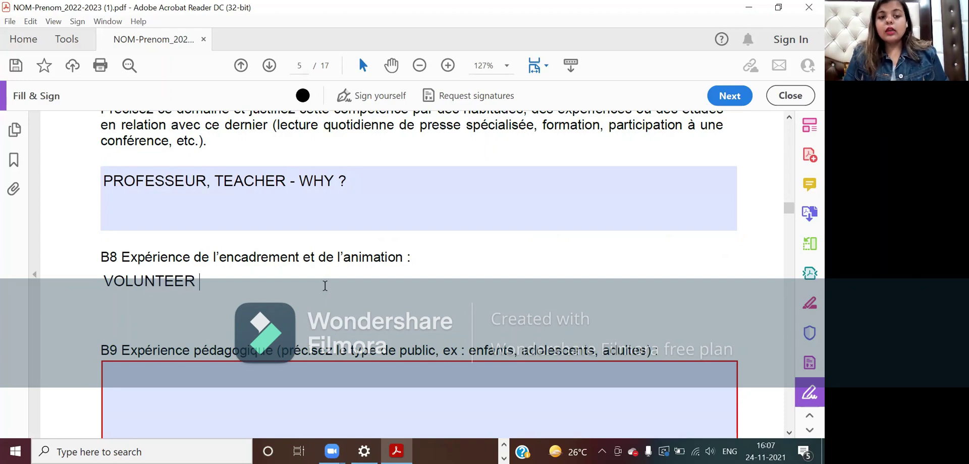
scroll(325, 285, "down", 3)
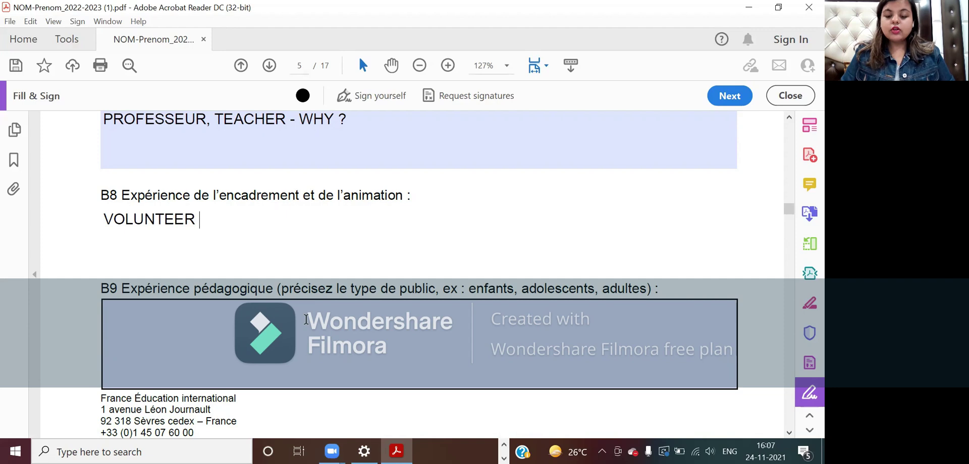
- Enter ANY TEACHING EXPERIENCE in the B9 Expérience pédagogique field
left_click(306, 320)
type("AN")
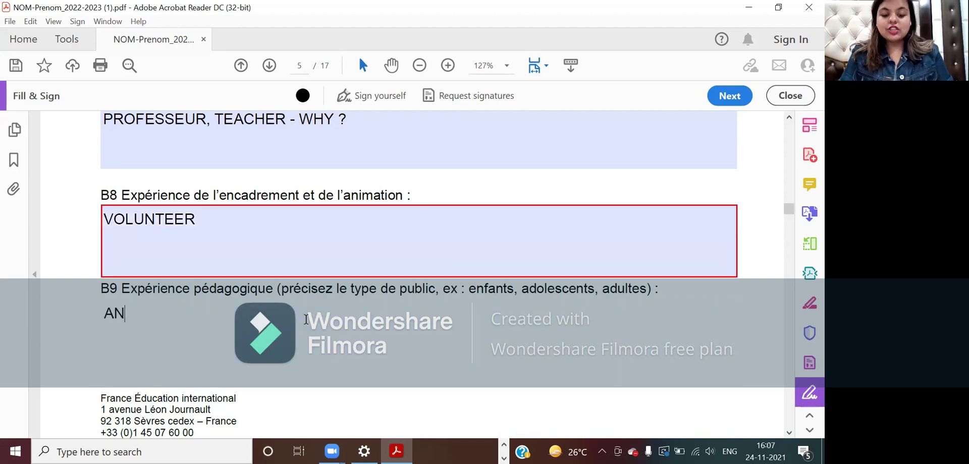
type("Y TEACHING")
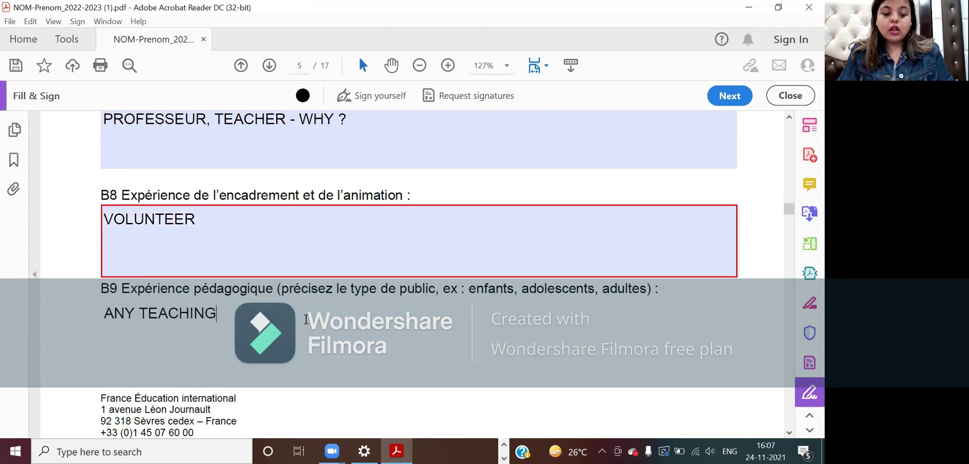
type(" EXPERIENCE")
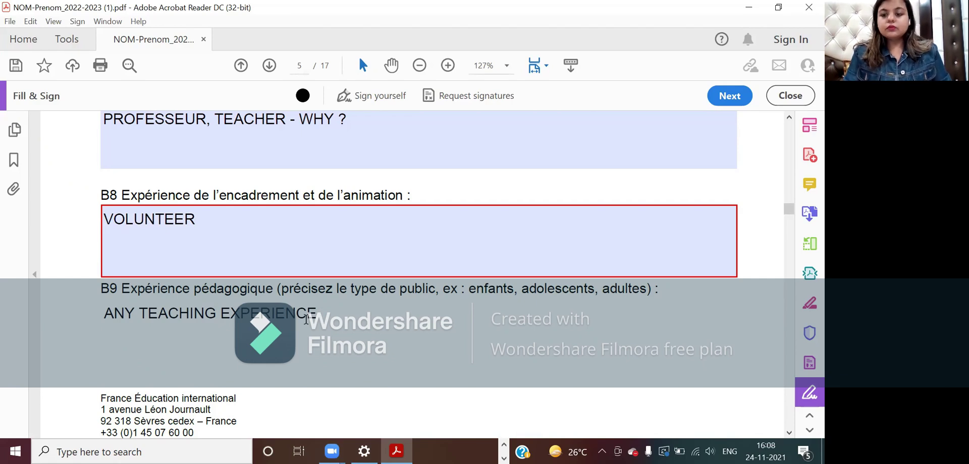
scroll(309, 318, "down", 3)
scroll(311, 316, "down", 10)
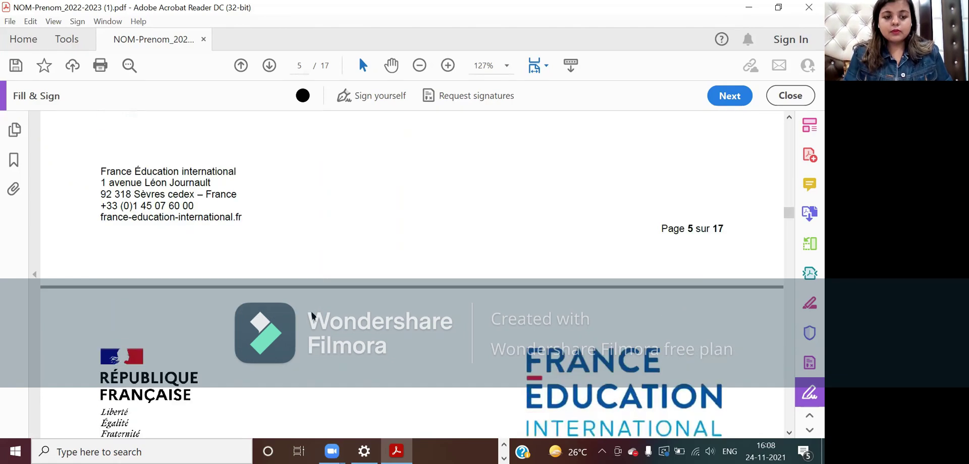
- Enter 'MS OFFICE, POWER POINT' in the B10 technologies field, fixing a typo
left_click(311, 311)
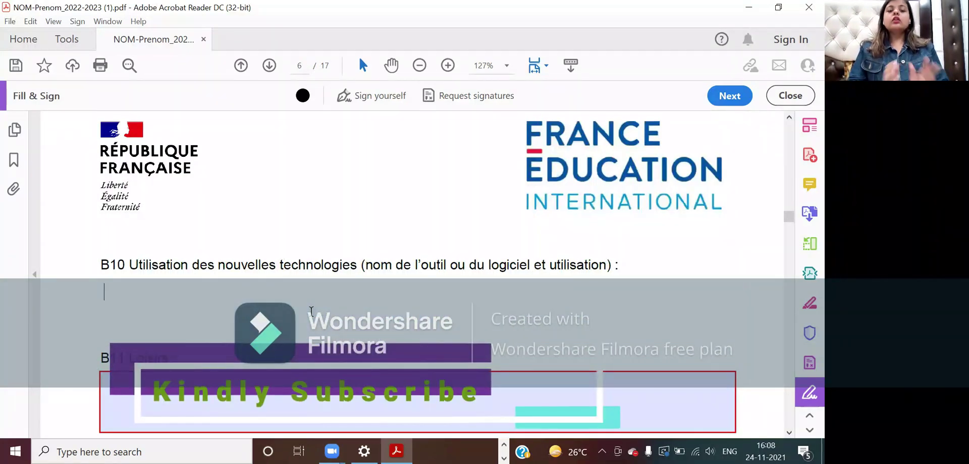
type("MS")
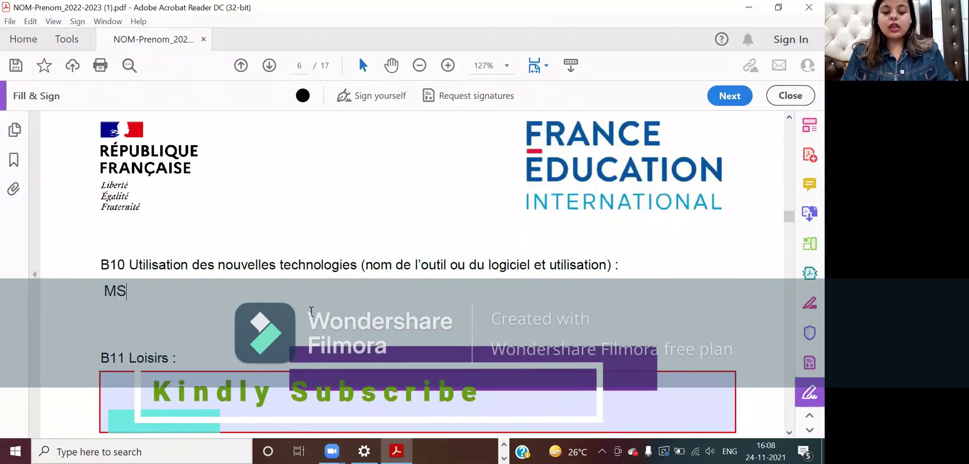
type(" F")
key("BackSpace")
type("OFF")
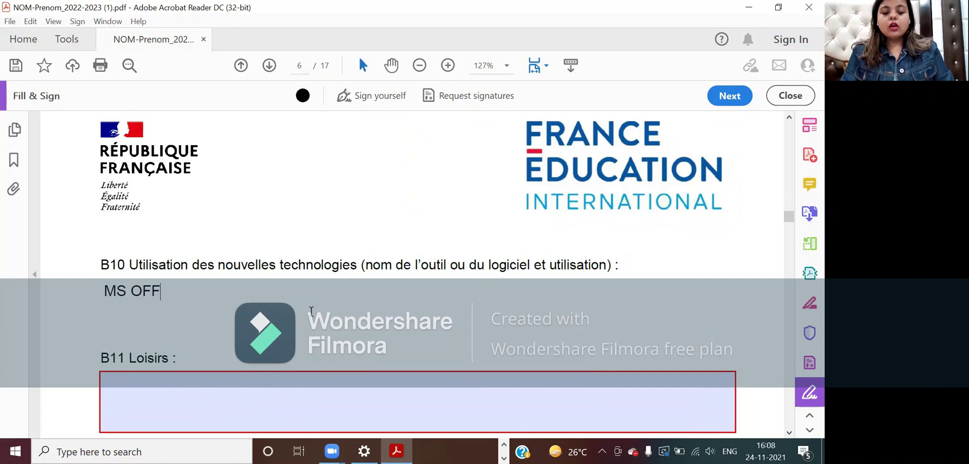
type("ICE, PO")
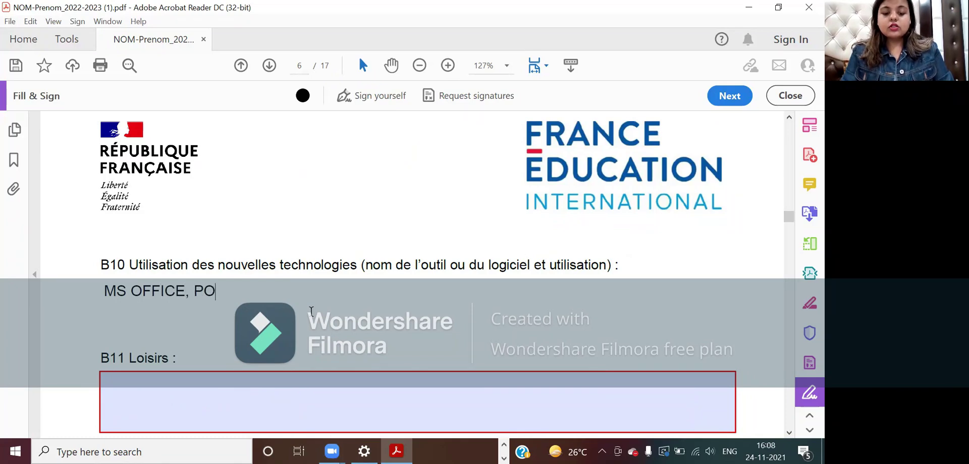
type("WER POINT")
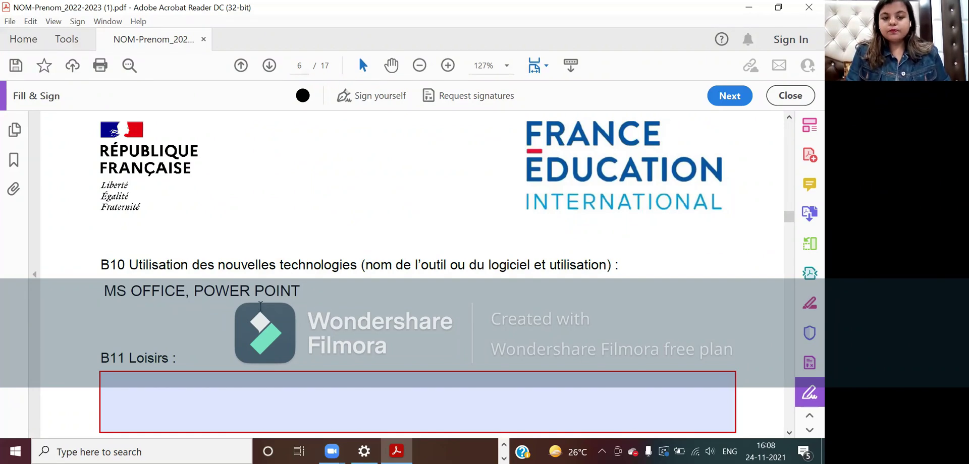
scroll(261, 307, "down", 2)
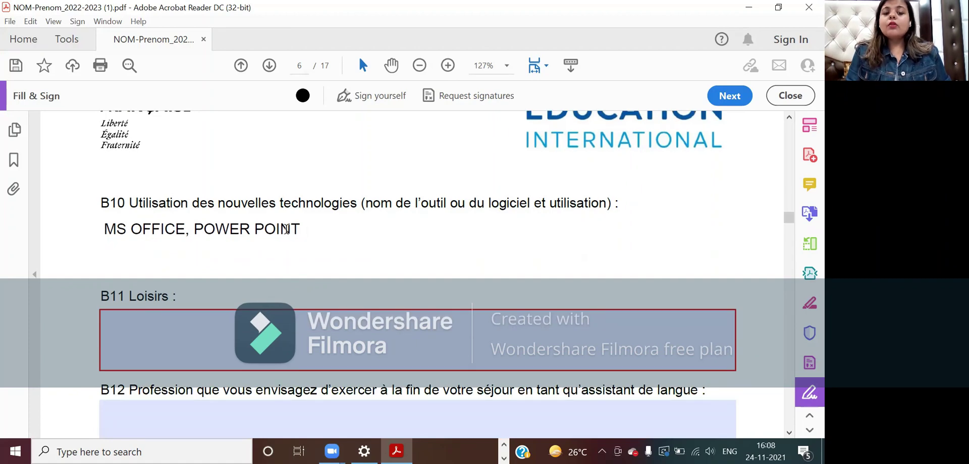
- Append CANVA to the B10 answer, removing stray letters
type("A")
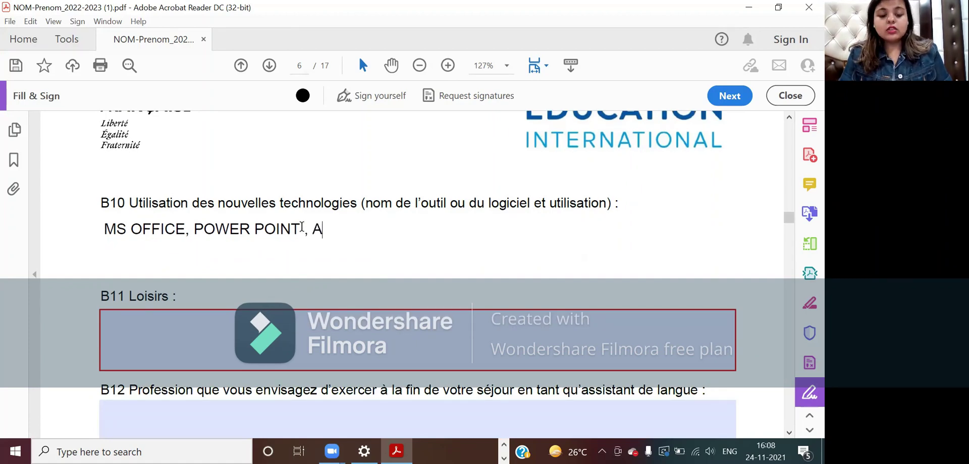
key("BackSpace")
type("CAN")
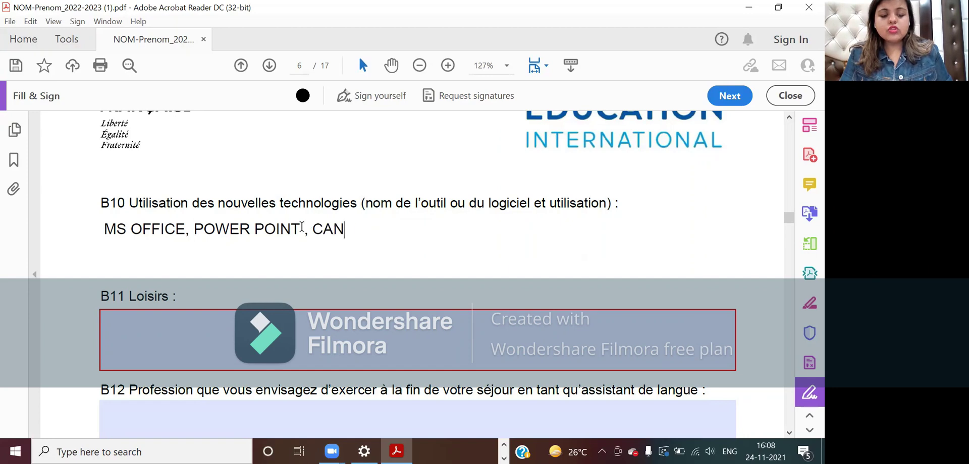
type("VA")
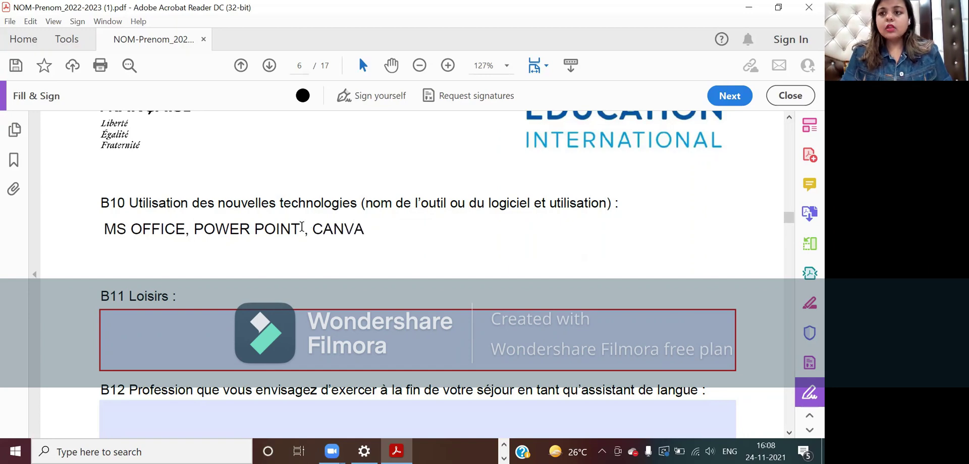
scroll(387, 268, "down", 2)
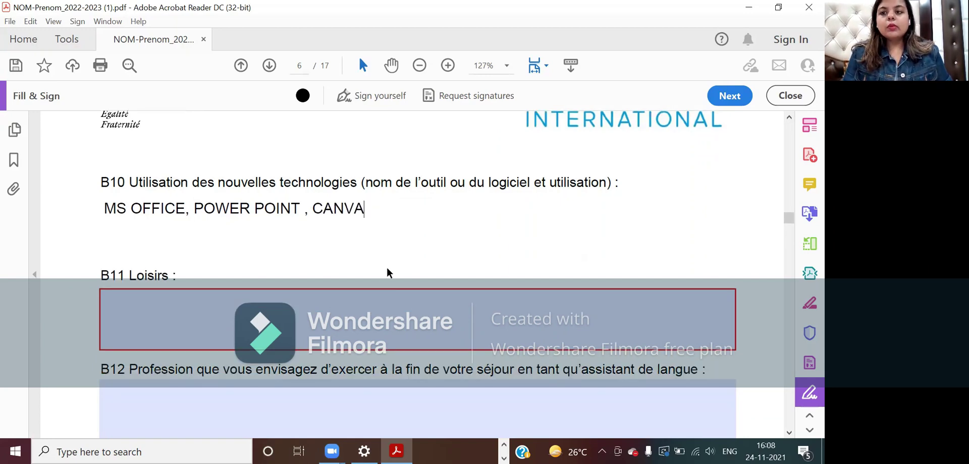
type("S")
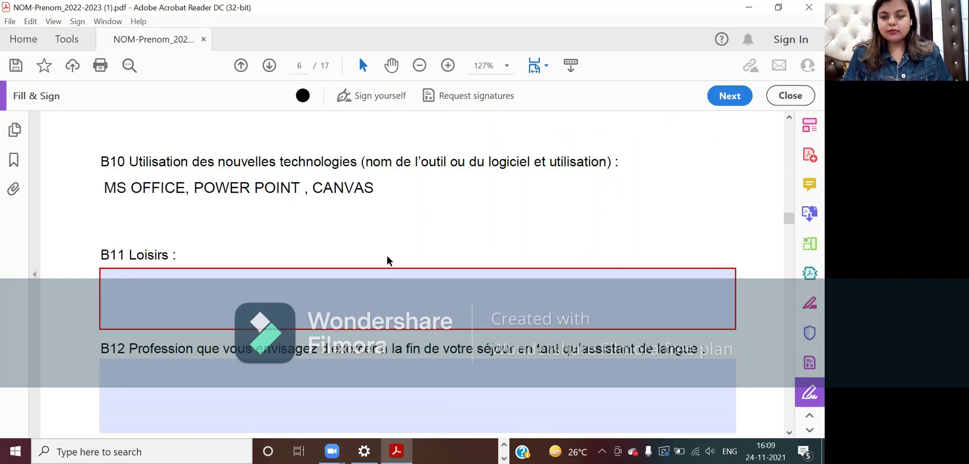
key("BackSpace")
scroll(386, 255, "down", 3)
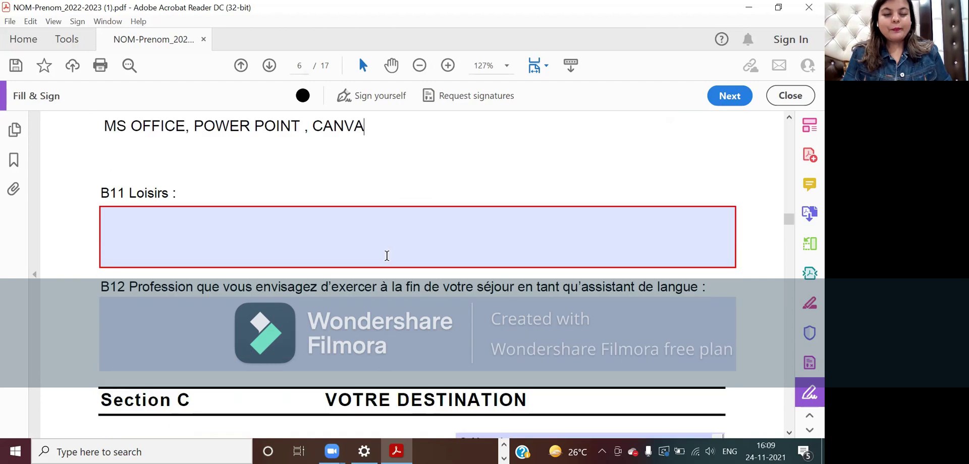
- Type 'HOBBIES -' as the opening text of the B11 Loisirs field
left_click(387, 255)
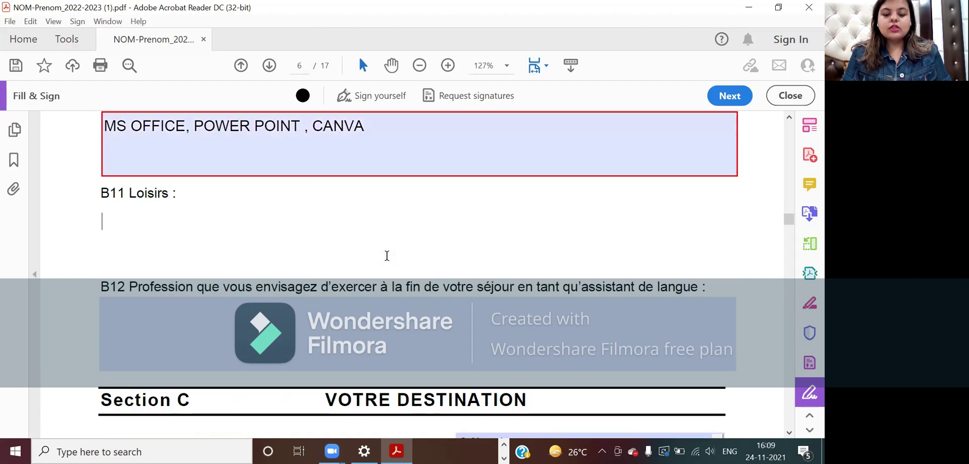
type("HOBBIES -")
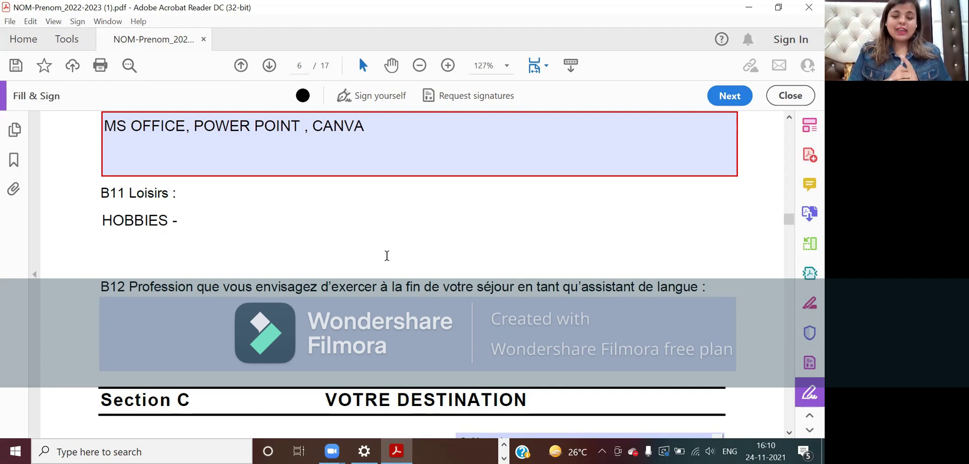
scroll(387, 255, "down", 2)
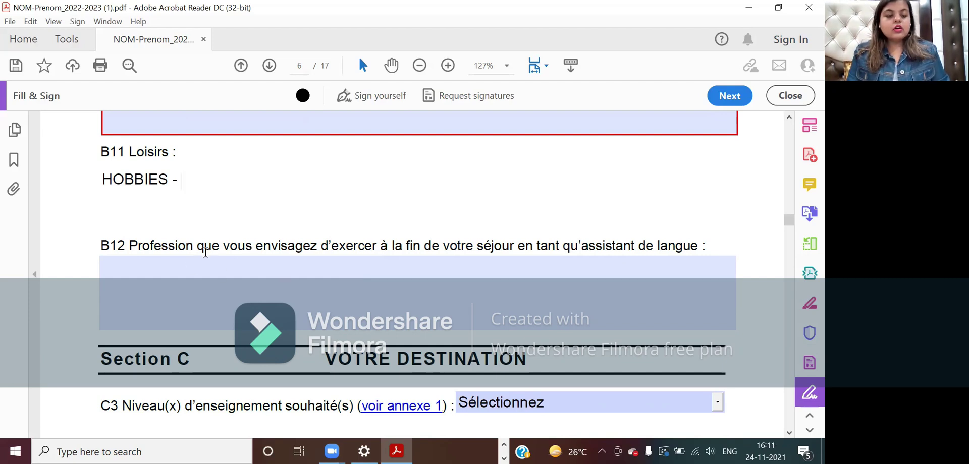
- Enter PROFESSEUR in the B12 profession field, correcting the misspelling
left_click(435, 268)
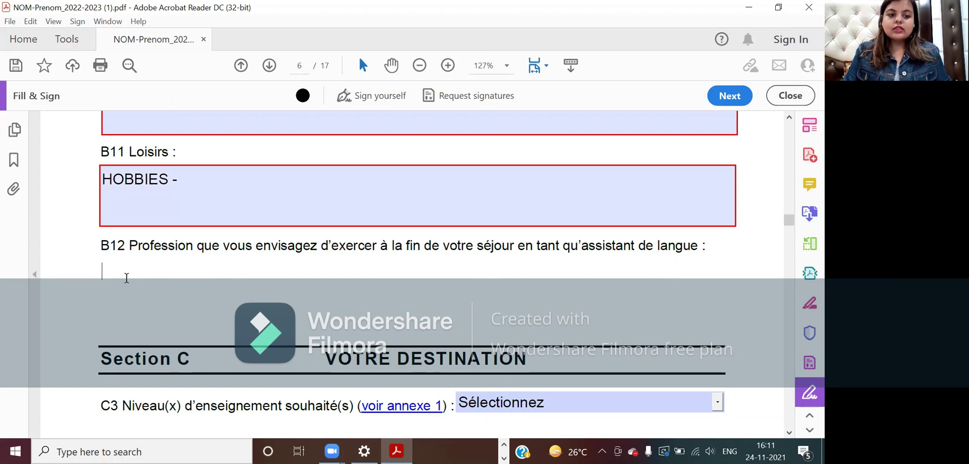
type("PROFESSEIUR")
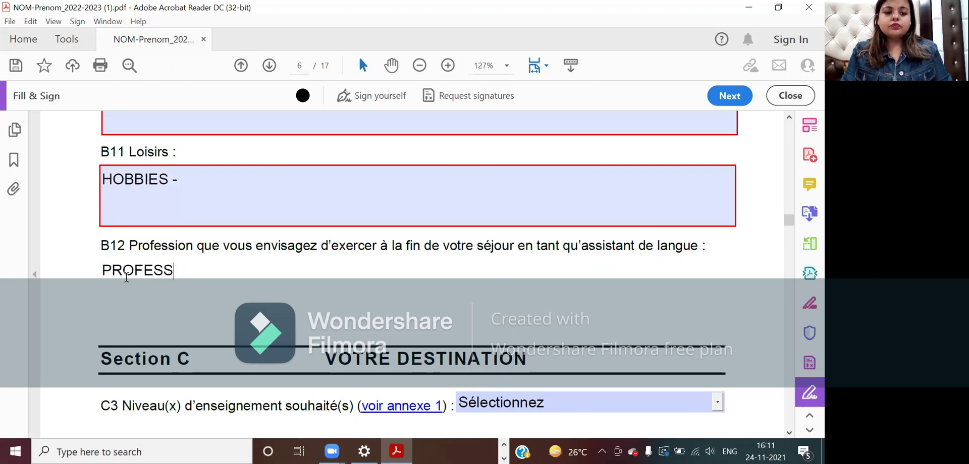
key("BackSpace")
key("BackSpace")
key("BackSpace")
type("UR")
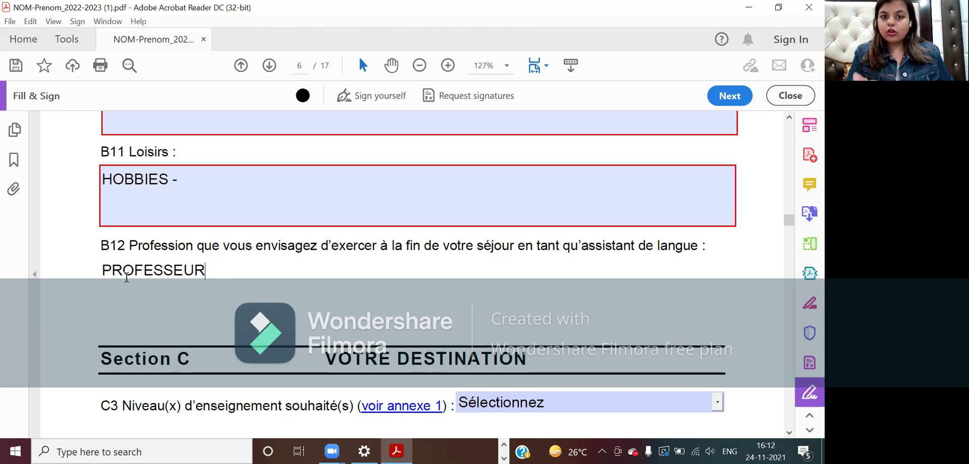
scroll(127, 276, "down", 1)
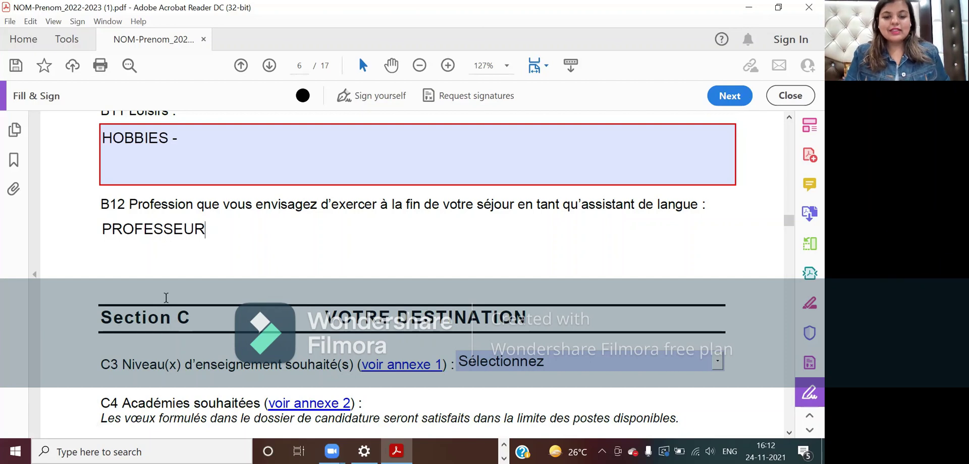
- Choose Primaire in the C3 Niveau(x) d'enseignement souhaité(s) dropdown
scroll(166, 297, "down", 1)
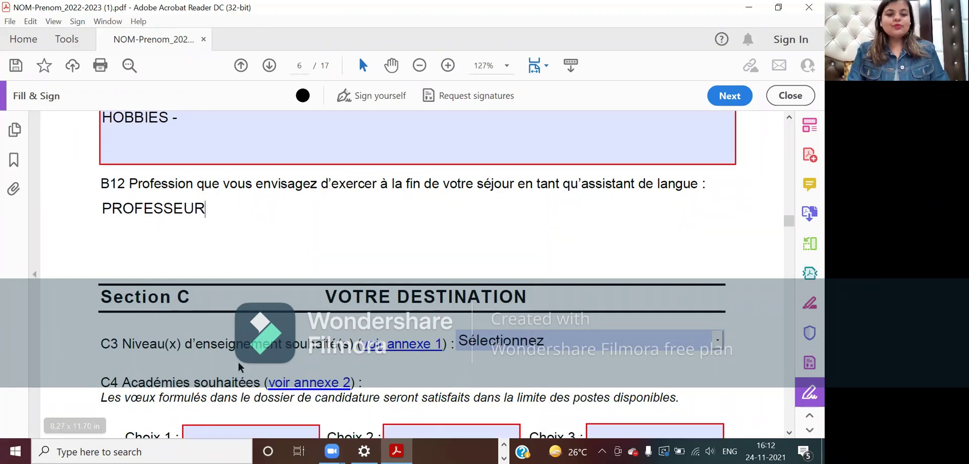
scroll(263, 354, "down", 2)
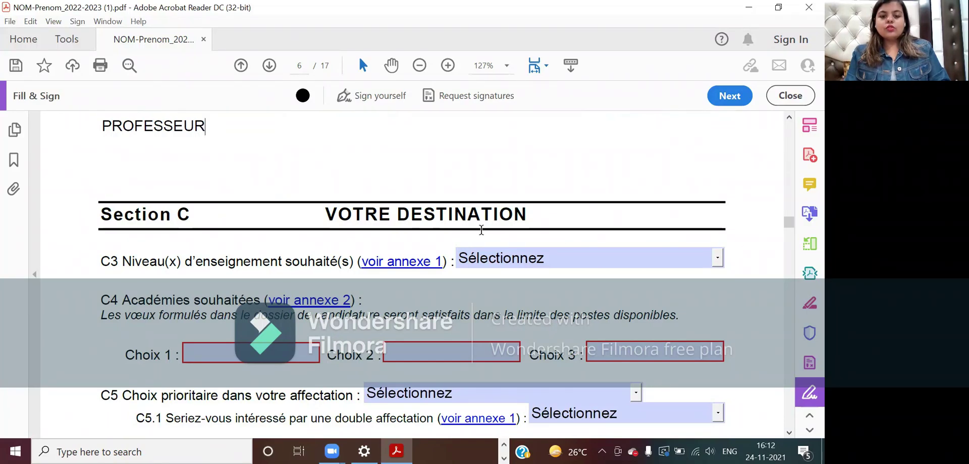
left_click(721, 258)
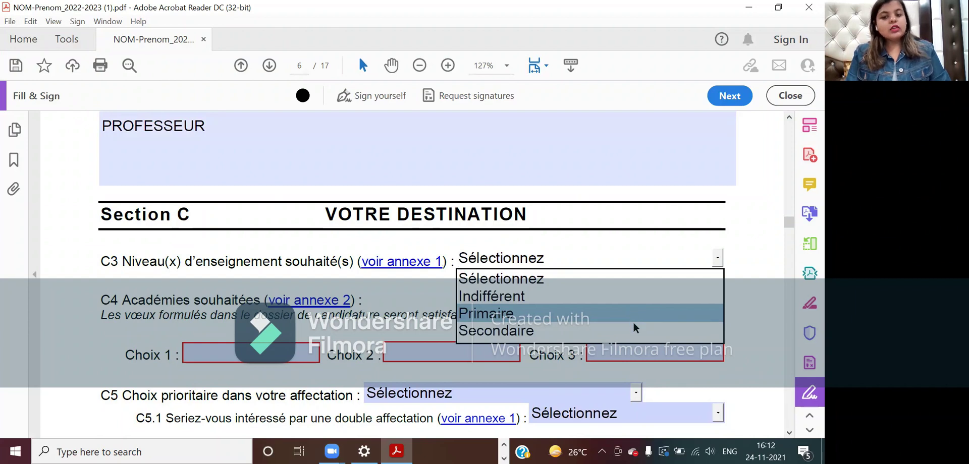
left_click(617, 296)
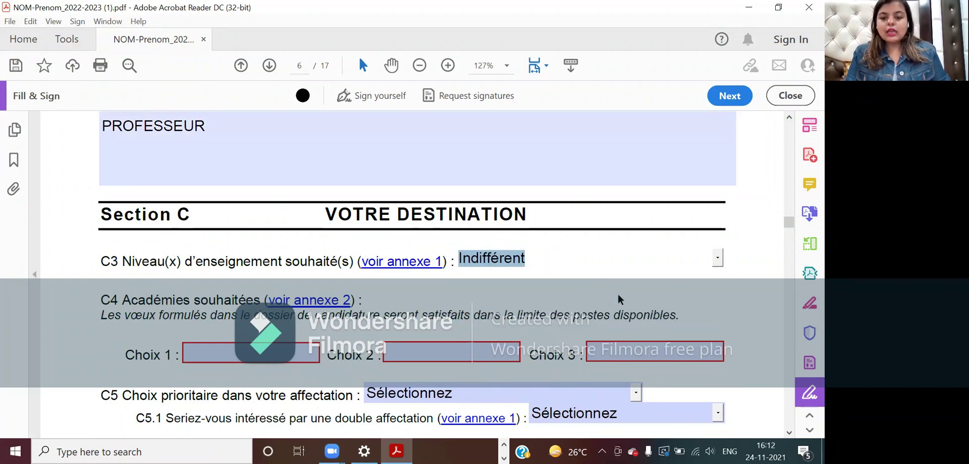
left_click(717, 257)
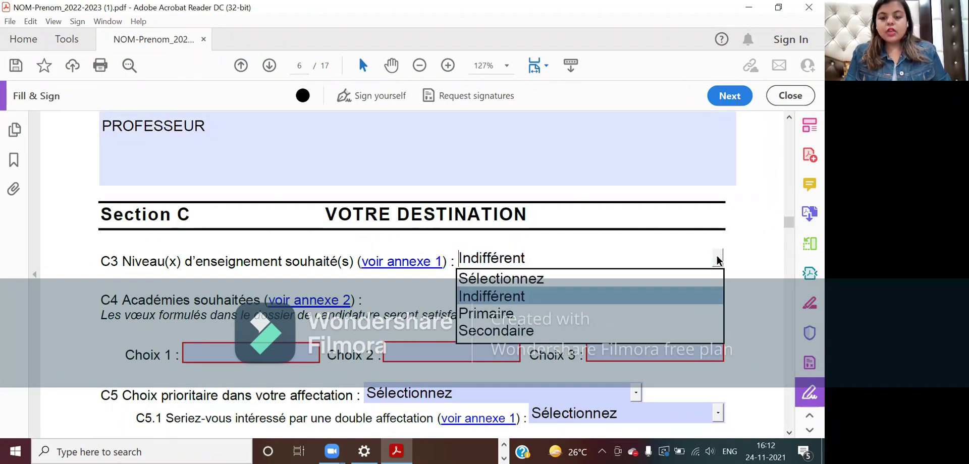
left_click(675, 314)
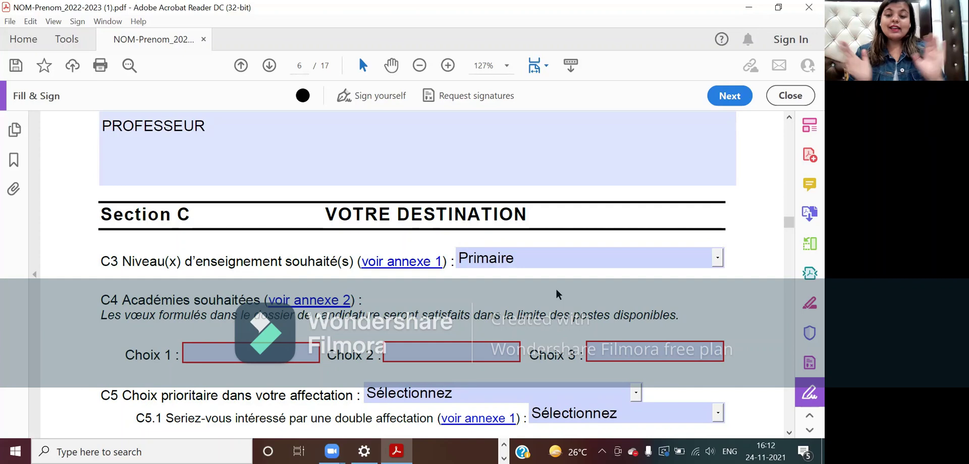
left_click(716, 258)
left_click(659, 289)
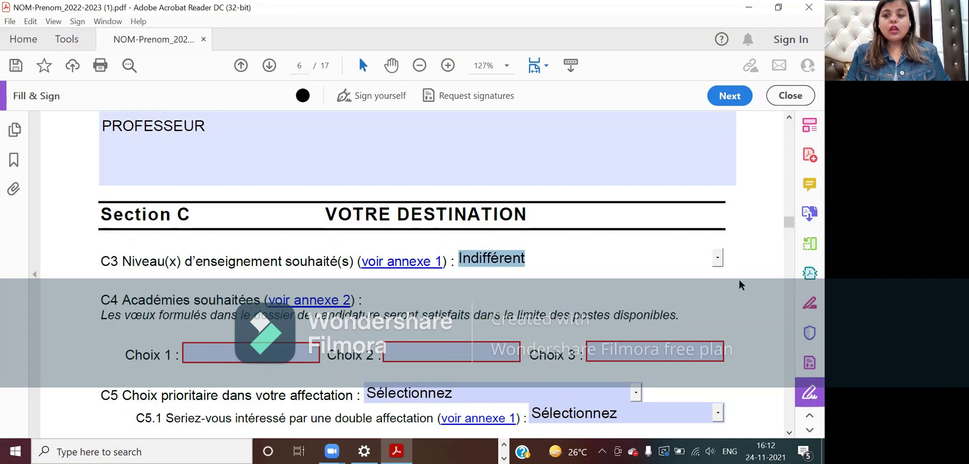
left_click(716, 259)
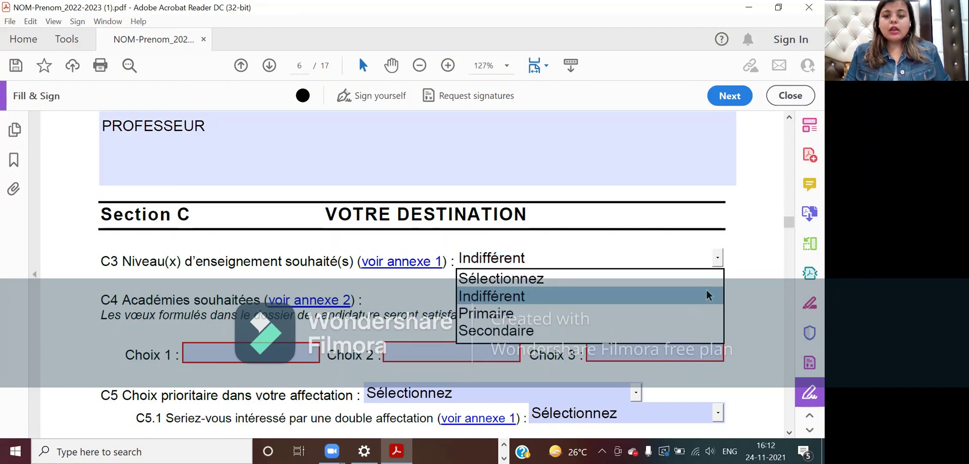
left_click(689, 309)
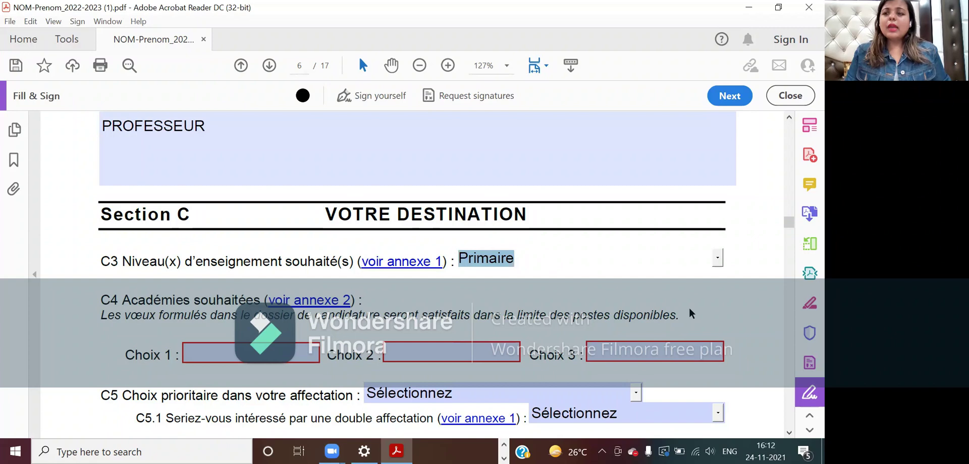
scroll(688, 306, "down", 1)
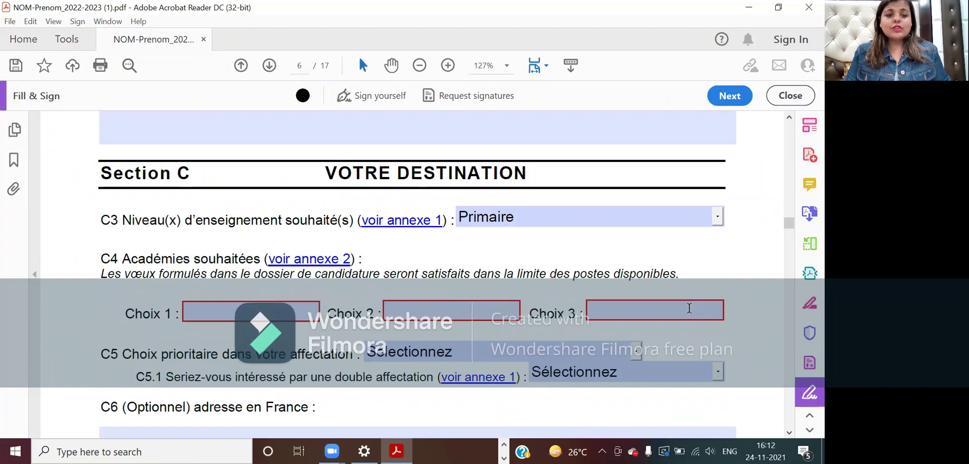
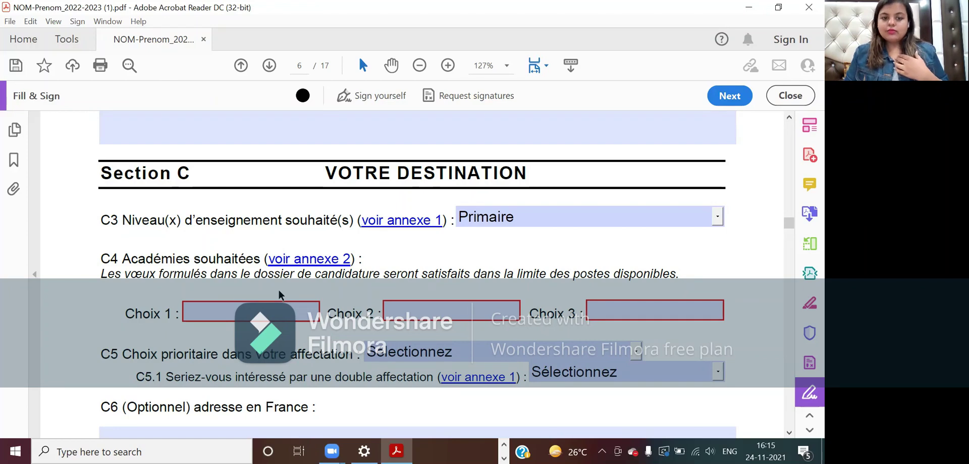
- Follow the C4 'voir annexe 2' link and look over the academy map with its Groupe A, B and C lists
scroll(280, 295, "down", 1)
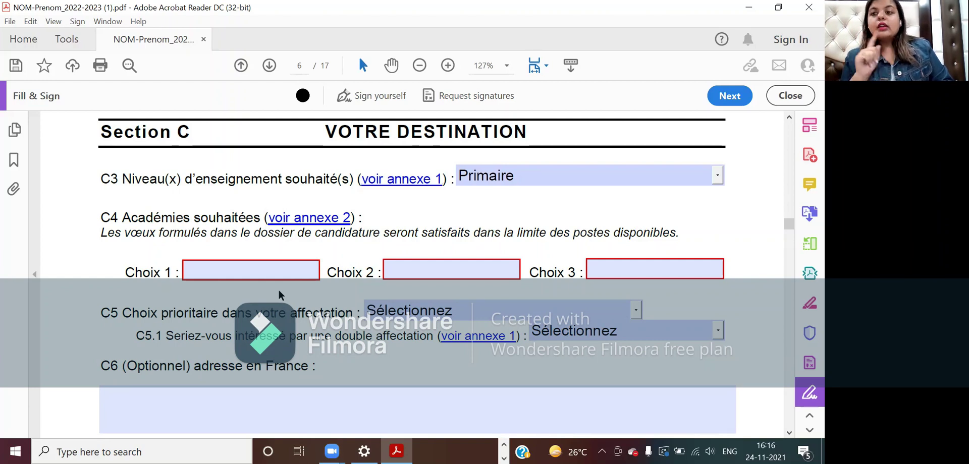
left_click(318, 218)
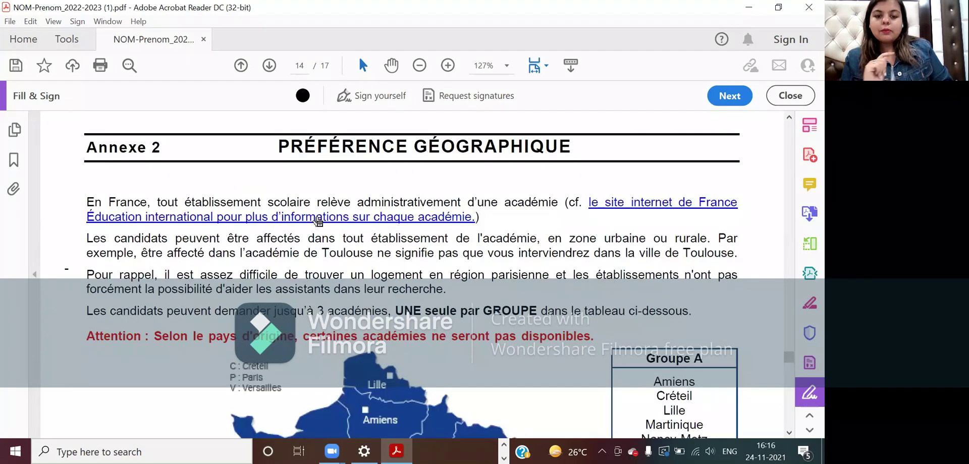
scroll(316, 216, "down", 1)
scroll(316, 215, "down", 3)
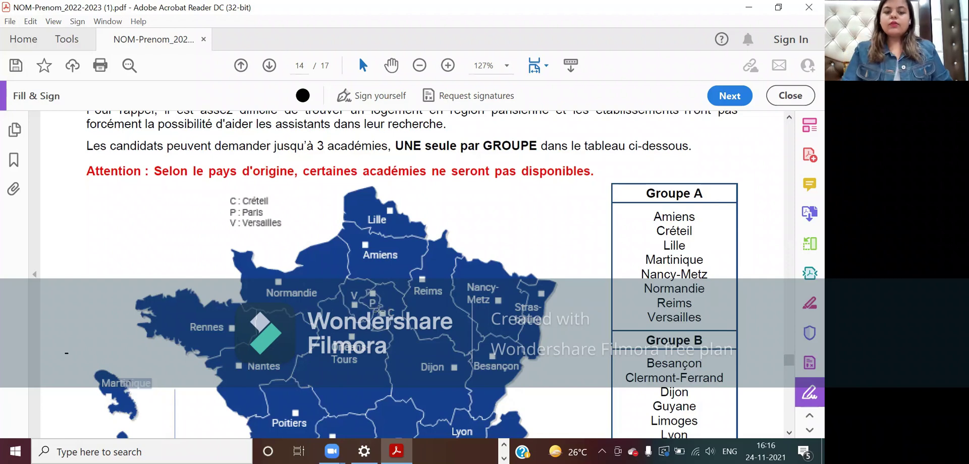
scroll(386, 314, "down", 1)
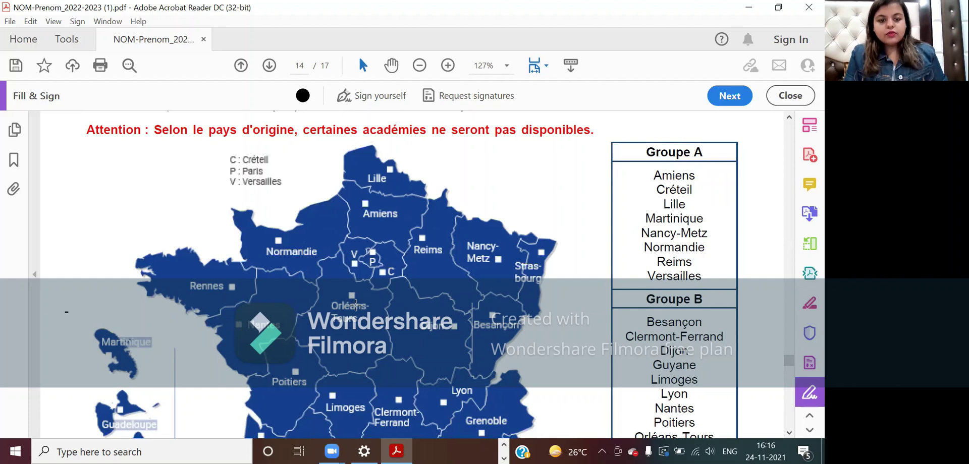
scroll(355, 305, "down", 4)
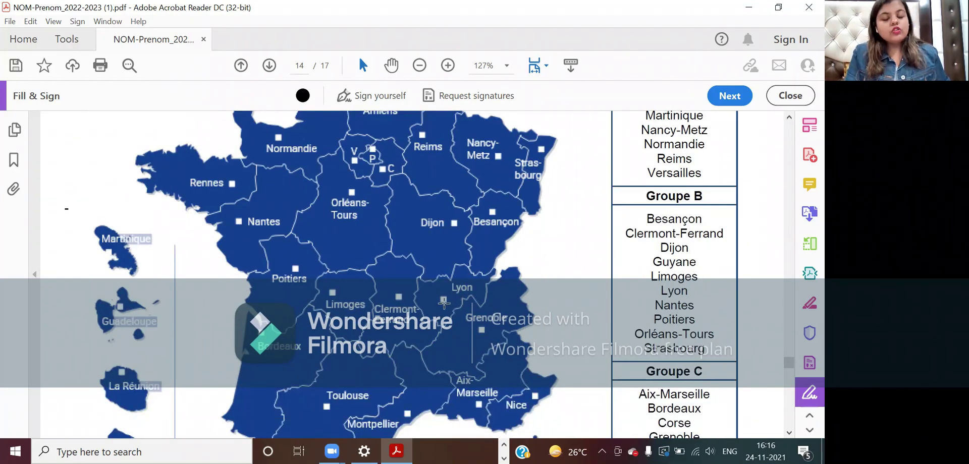
scroll(443, 302, "down", 1)
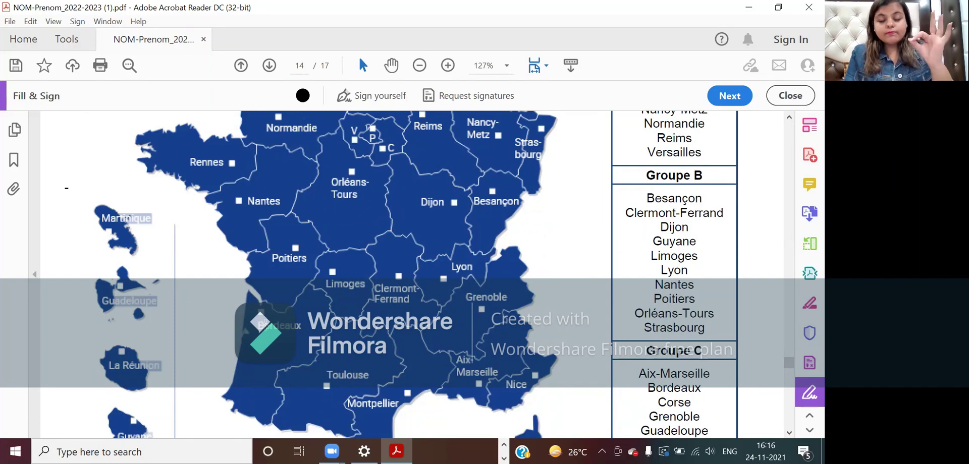
scroll(263, 323, "down", 1)
scroll(323, 343, "down", 3)
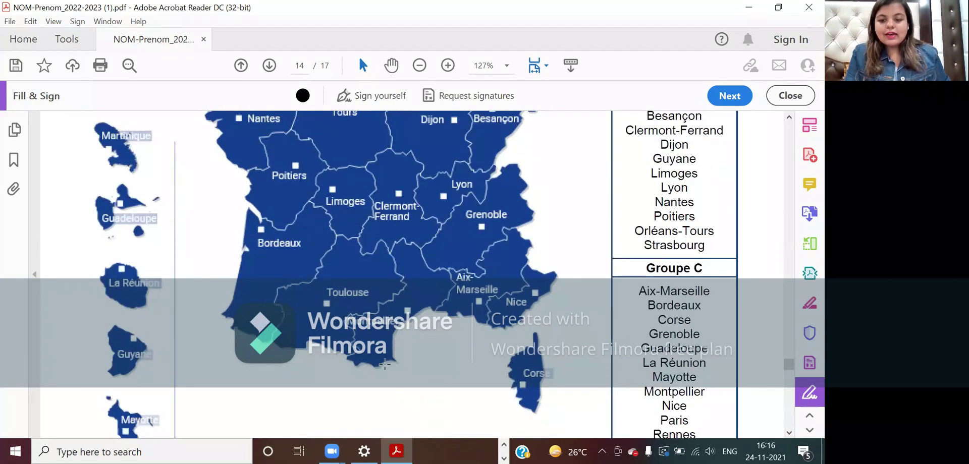
scroll(522, 313, "up", 6)
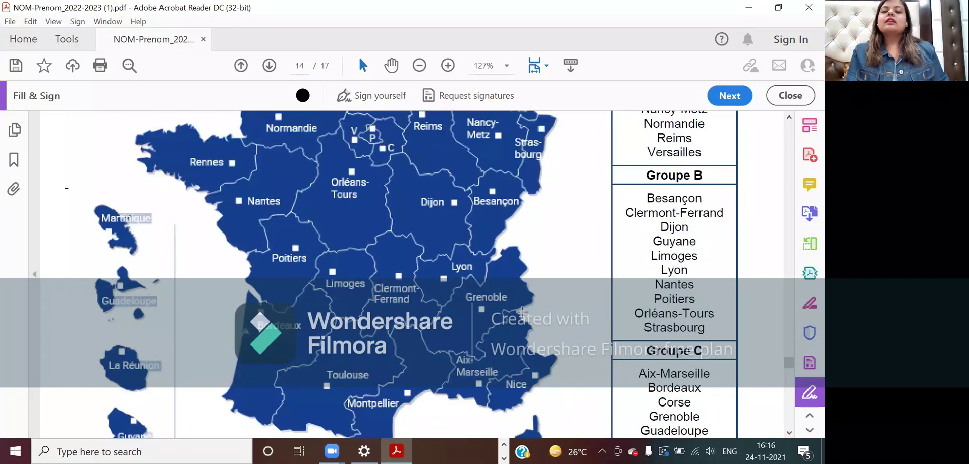
scroll(522, 310, "up", 4)
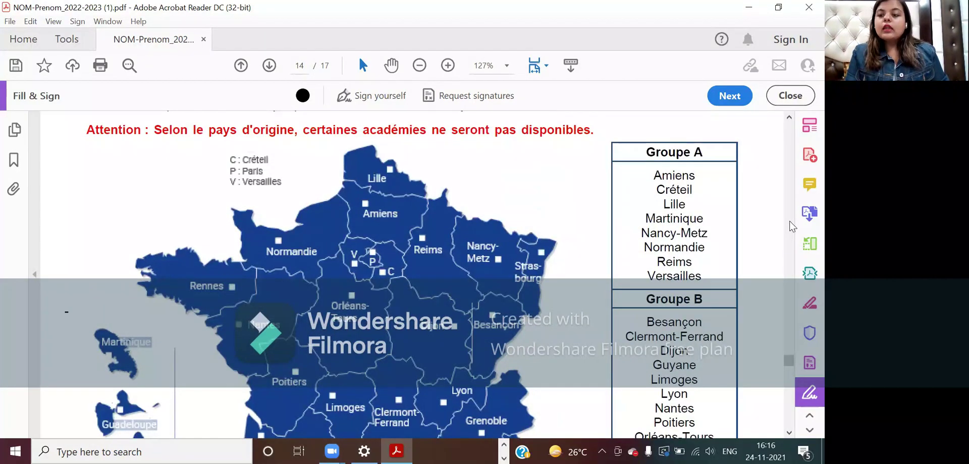
scroll(791, 227, "up", 20)
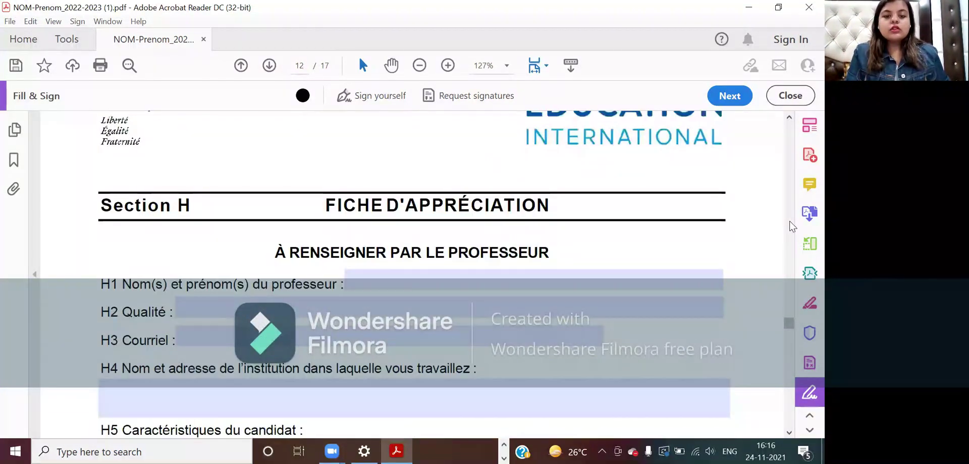
- Return to page 6 and set the C5 priority choice to Académie d'affectation
scroll(791, 227, "up", 20)
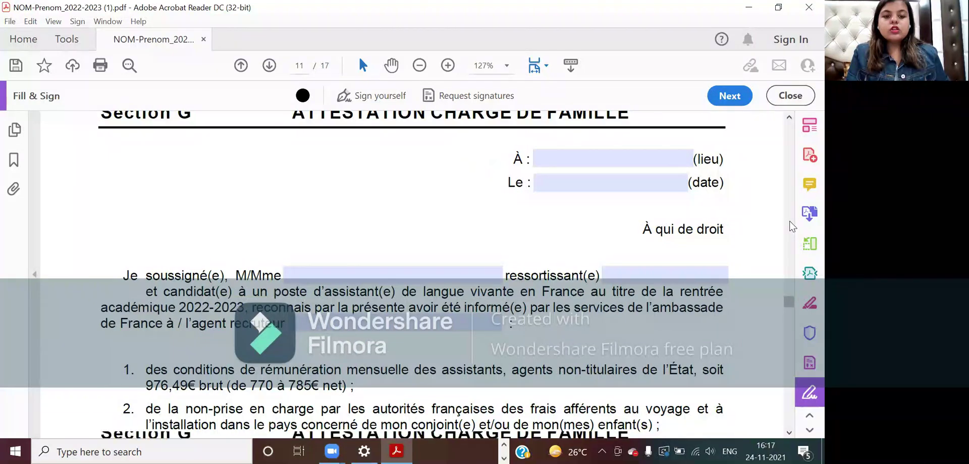
scroll(792, 227, "up", 10)
scroll(792, 226, "up", 20)
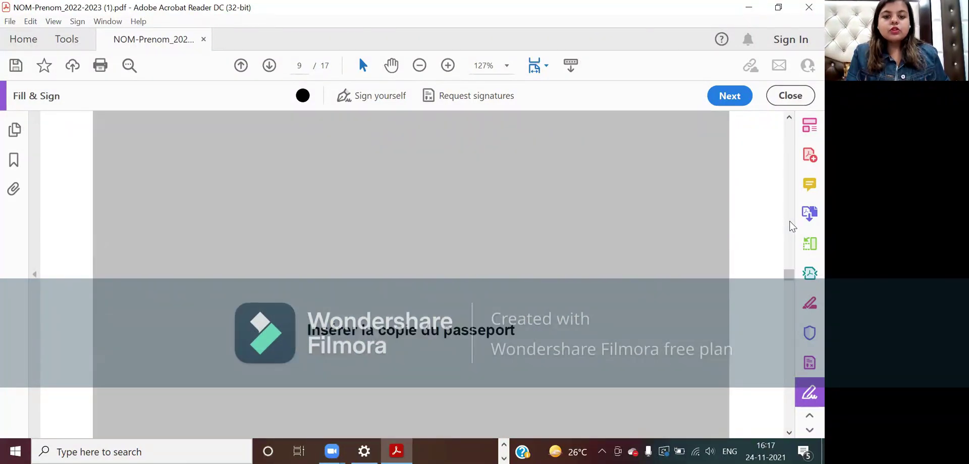
scroll(792, 226, "up", 15)
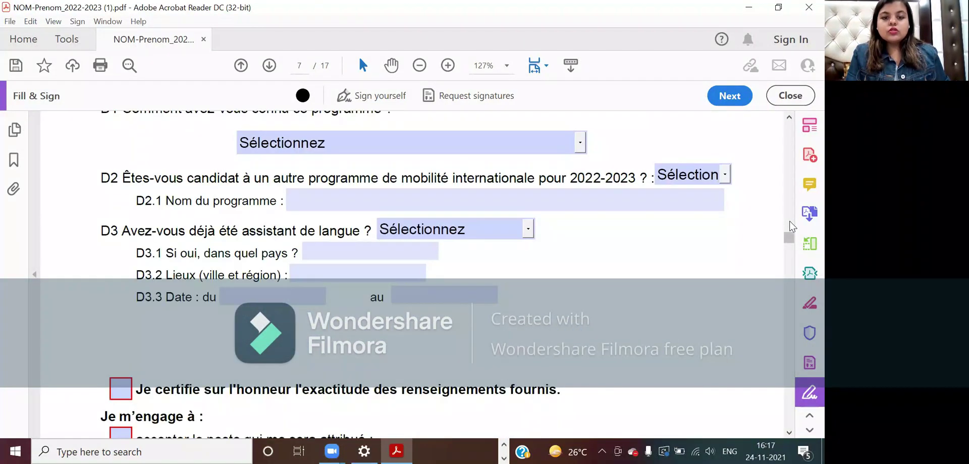
scroll(625, 310, "up", 15)
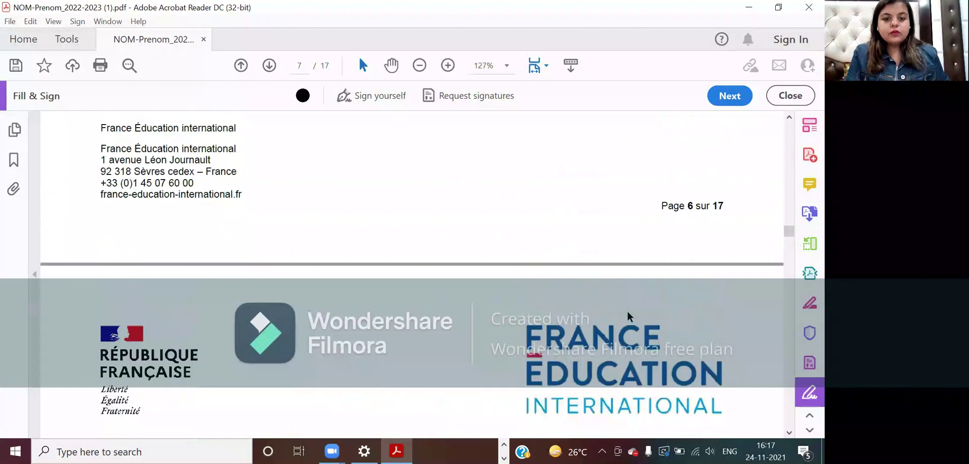
scroll(626, 310, "up", 3)
scroll(626, 310, "down", 3)
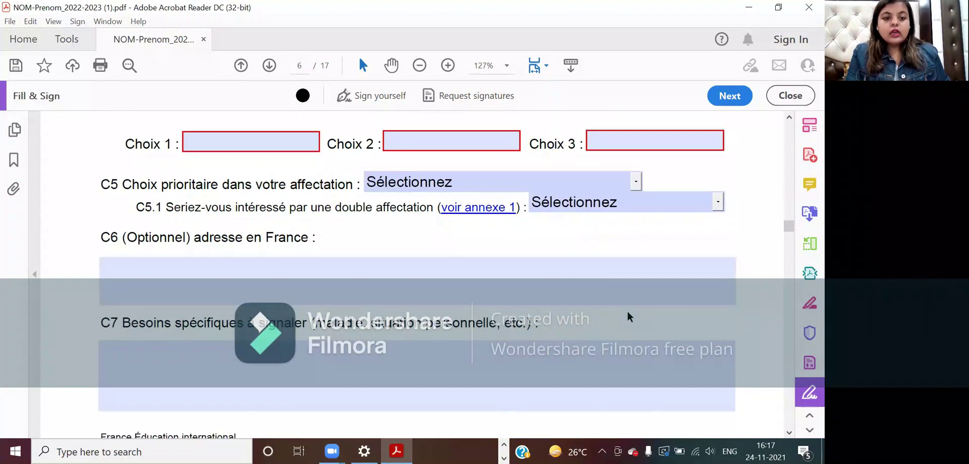
scroll(353, 188, "up", 1)
left_click(510, 221)
scroll(510, 219, "up", 3)
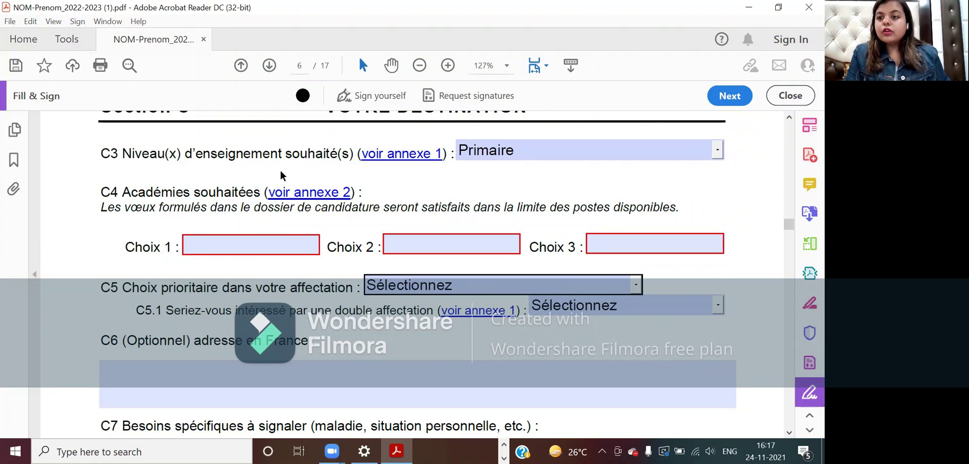
left_click(635, 284)
left_click(601, 314)
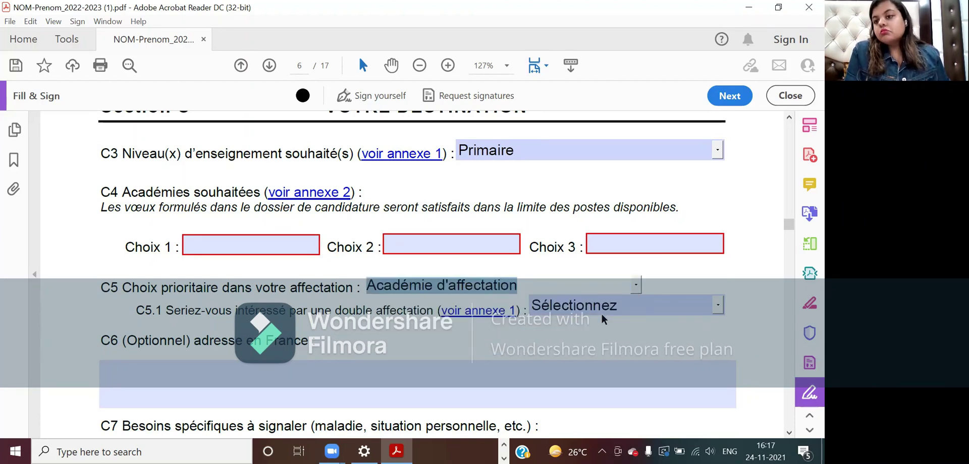
left_click(462, 326)
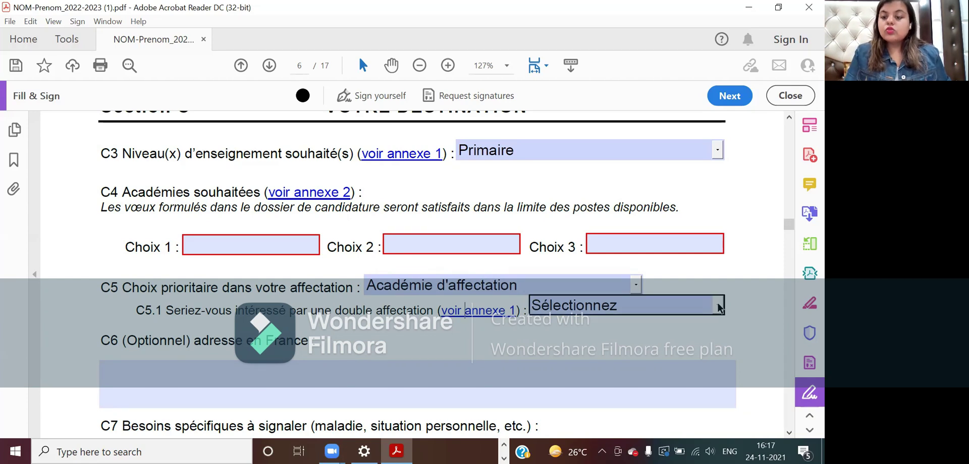
- Answer Non to the C5.1 double-assignment question
left_click(659, 307)
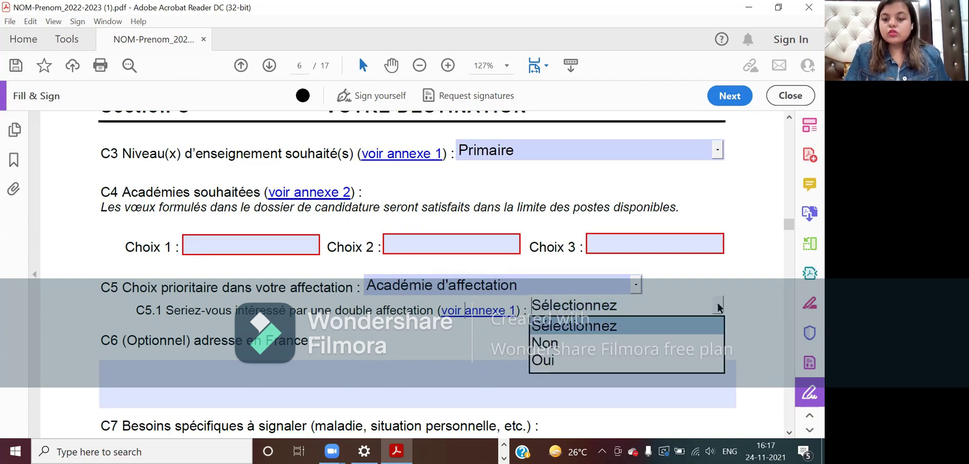
left_click(647, 349)
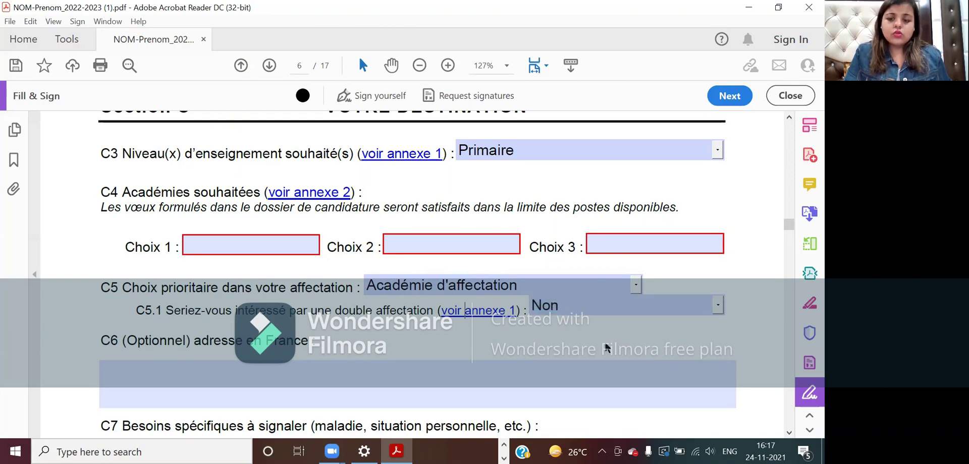
scroll(607, 348, "down", 1)
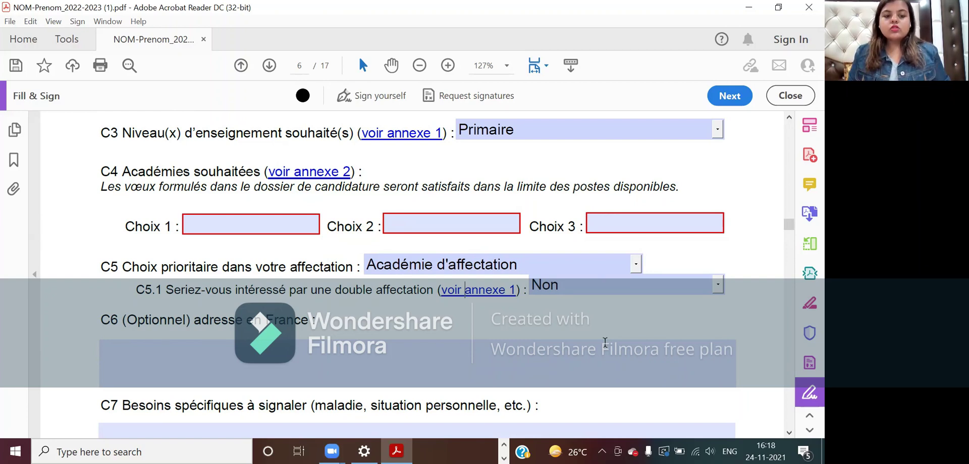
- Scroll past the C6 and C7 fields down to page 7's Section D
scroll(605, 342, "down", 2)
scroll(605, 343, "down", 3)
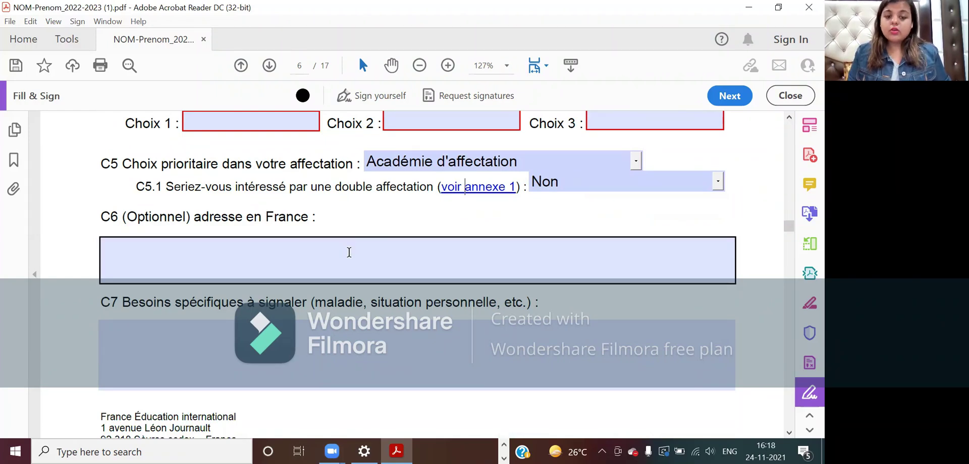
scroll(348, 252, "down", 1)
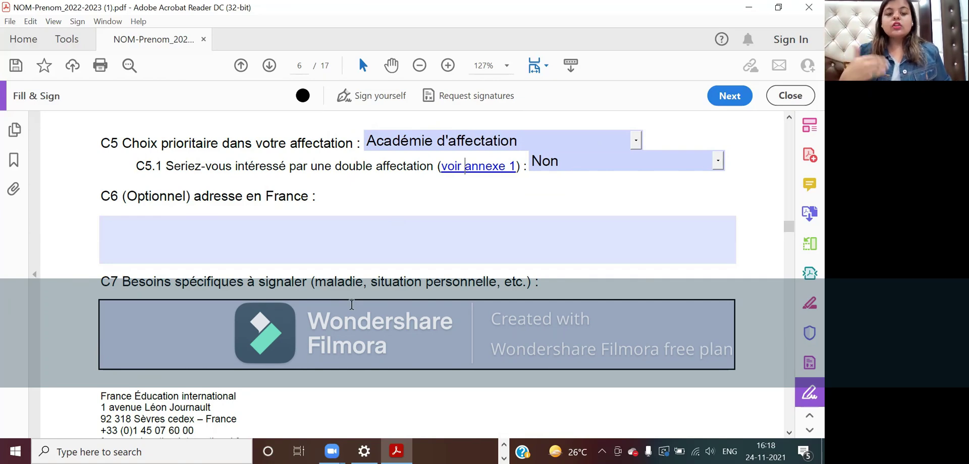
scroll(352, 304, "down", 12)
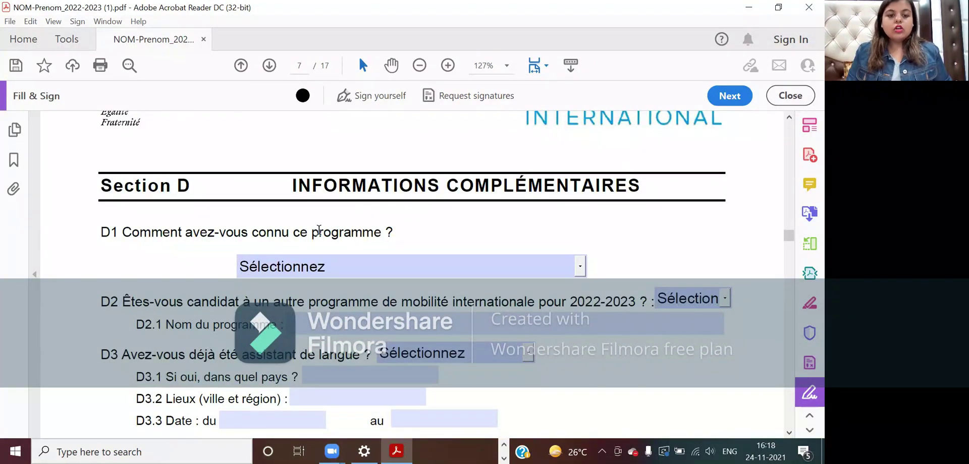
- Choose Alliance française as the D1 answer for how the programme was discovered
left_click(577, 266)
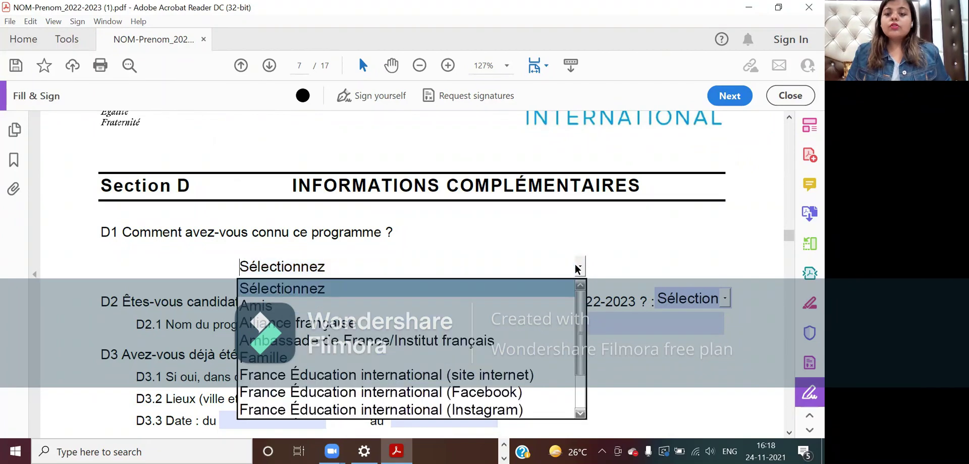
left_click(538, 320)
scroll(538, 319, "down", 2)
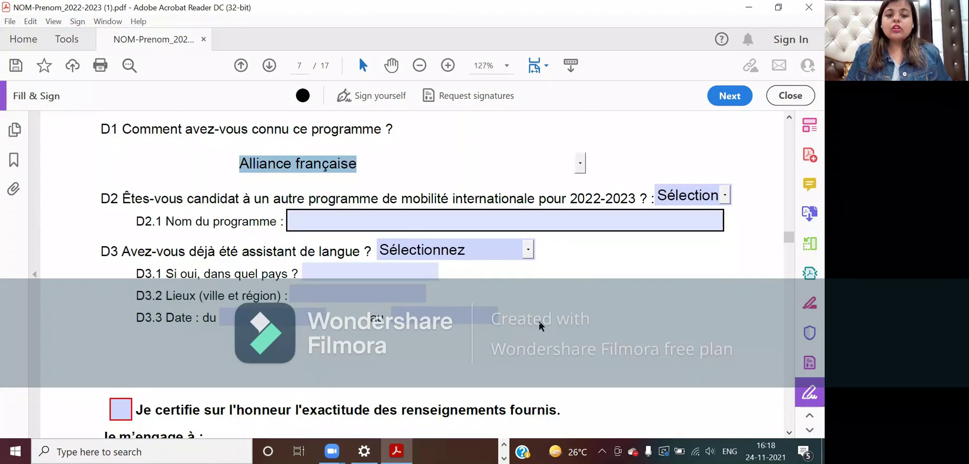
left_click(637, 325)
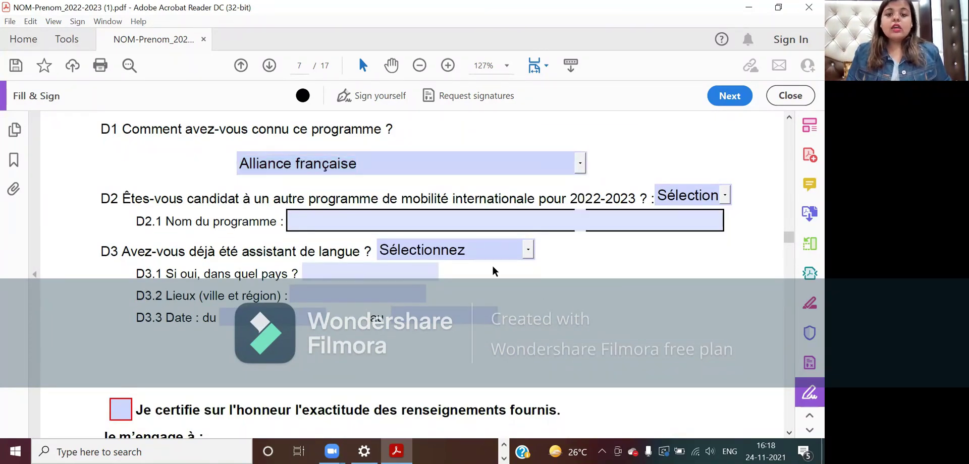
- Answer Non to question D2, leaving the D2.1 programme name empty
left_click(327, 225)
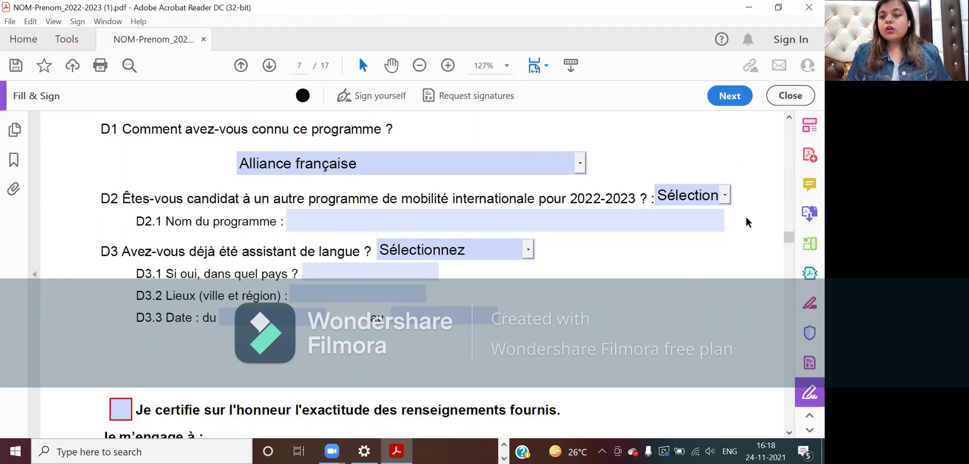
left_click(728, 199)
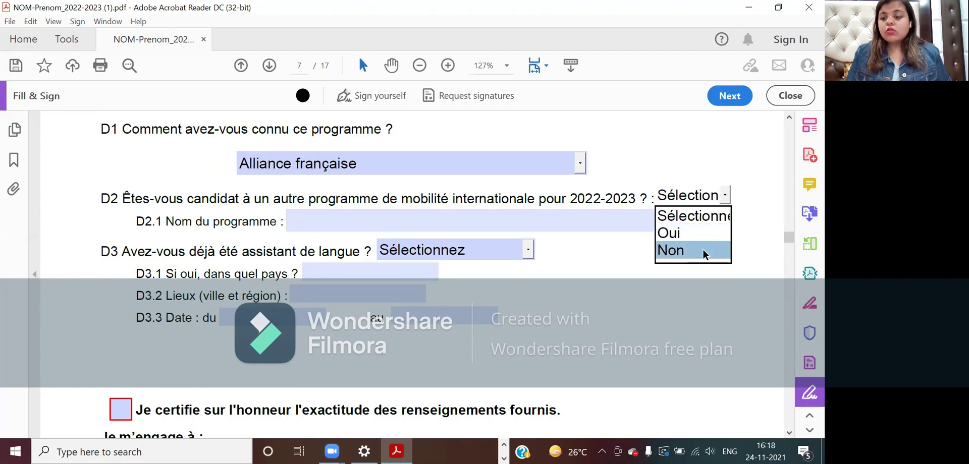
left_click(649, 290)
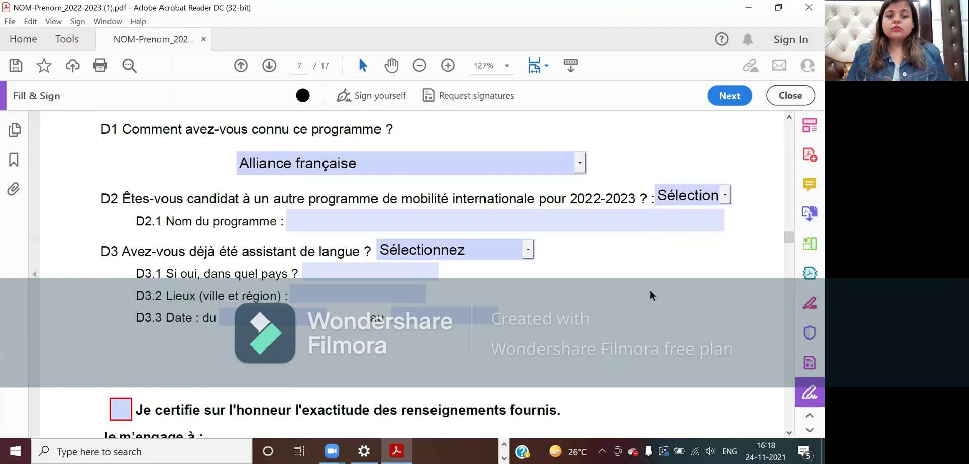
left_click(387, 219)
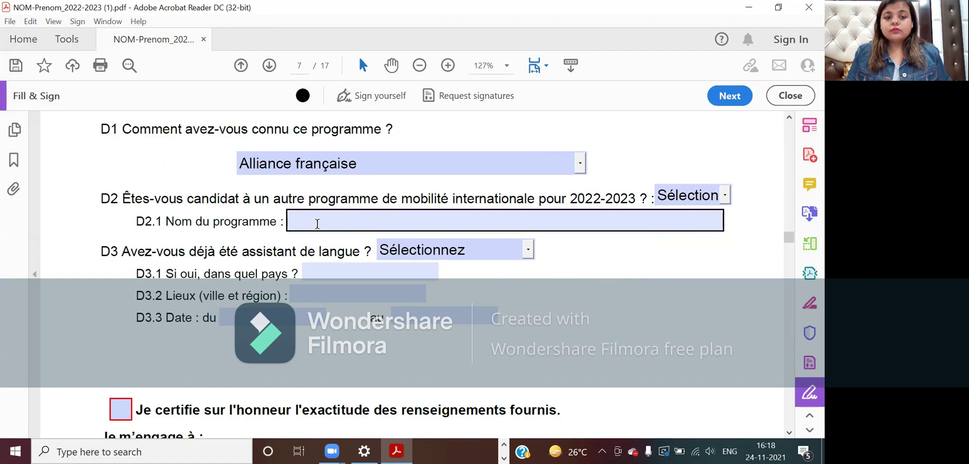
left_click(344, 201)
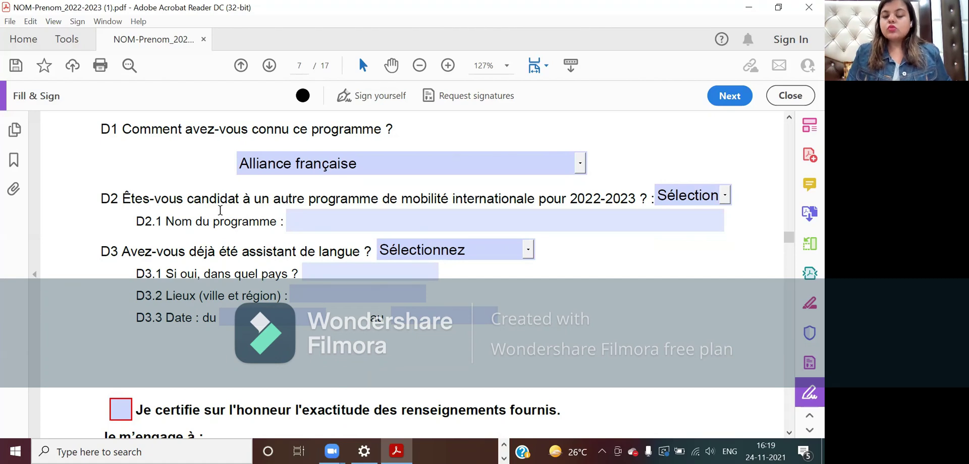
left_click(313, 210)
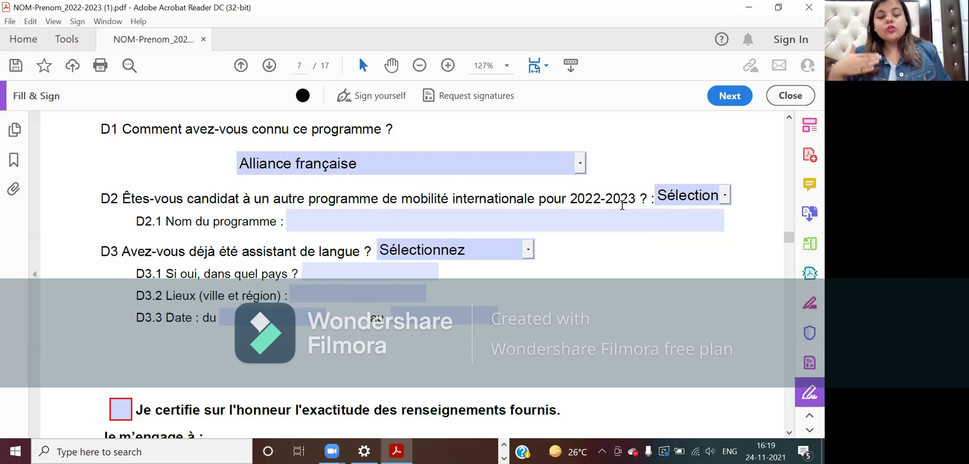
left_click(725, 196)
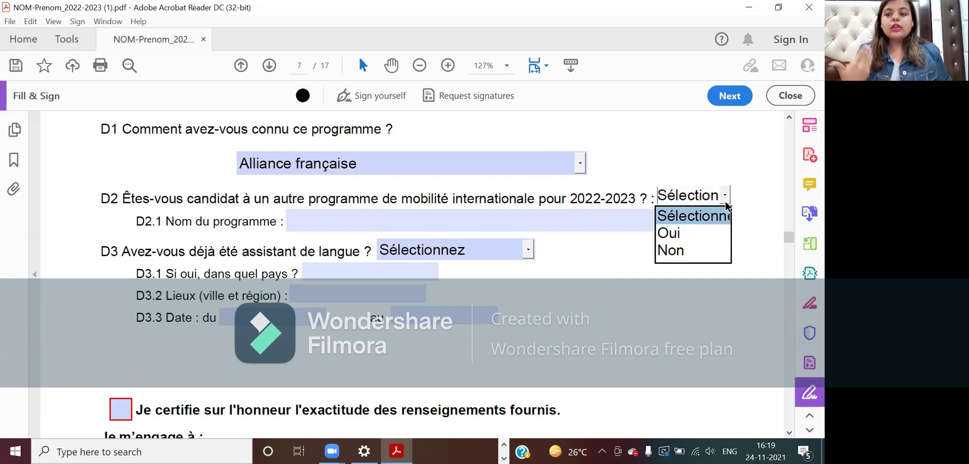
left_click(704, 248)
left_click(692, 276)
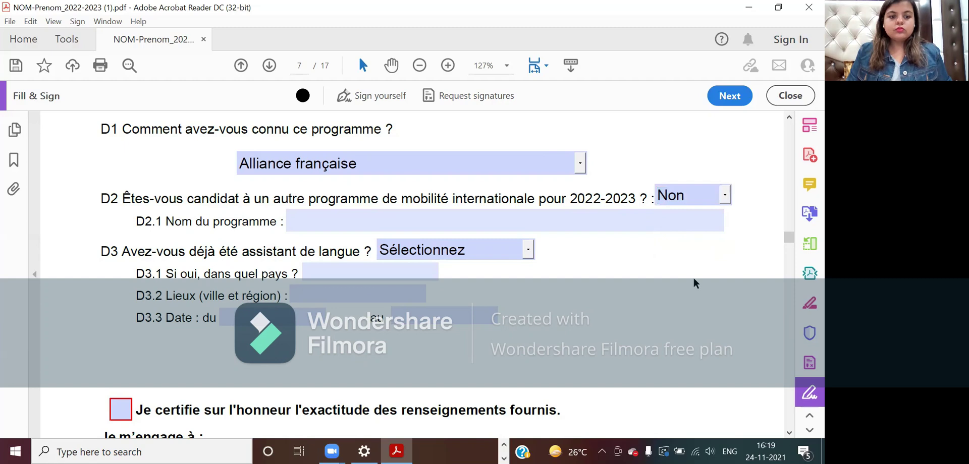
scroll(693, 279, "down", 1)
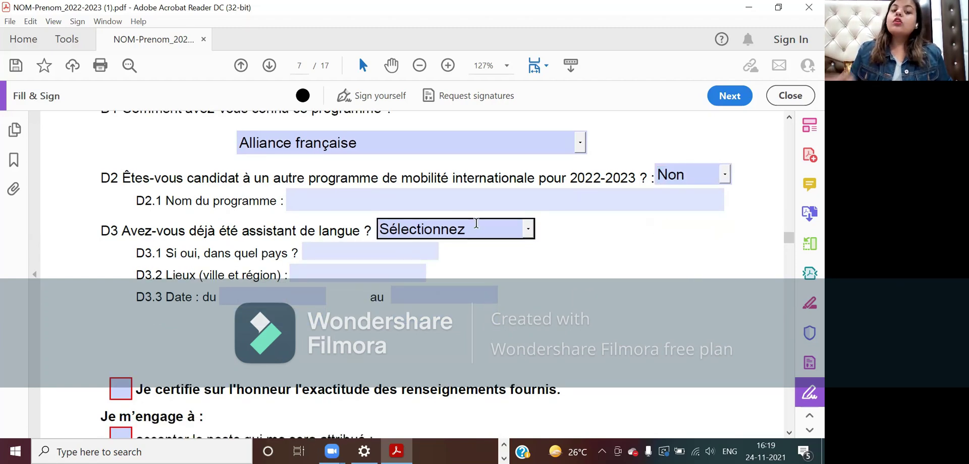
- Answer Non to question D3
left_click(529, 227)
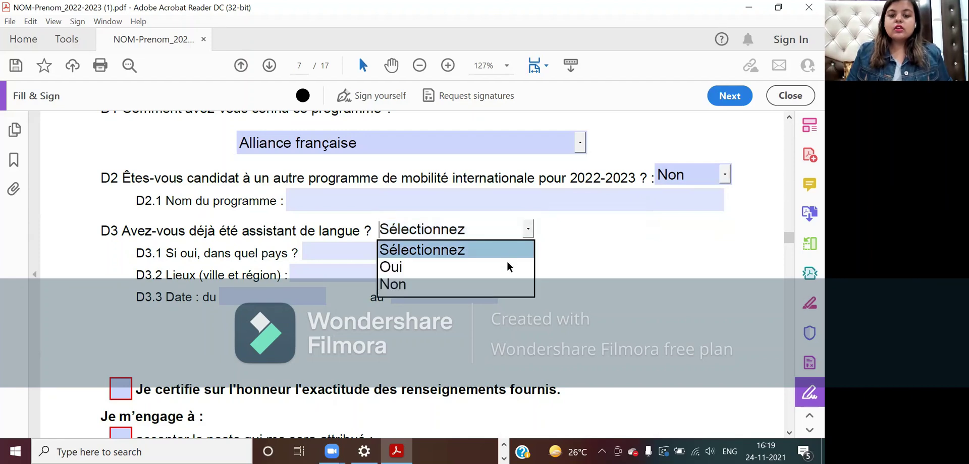
left_click(497, 281)
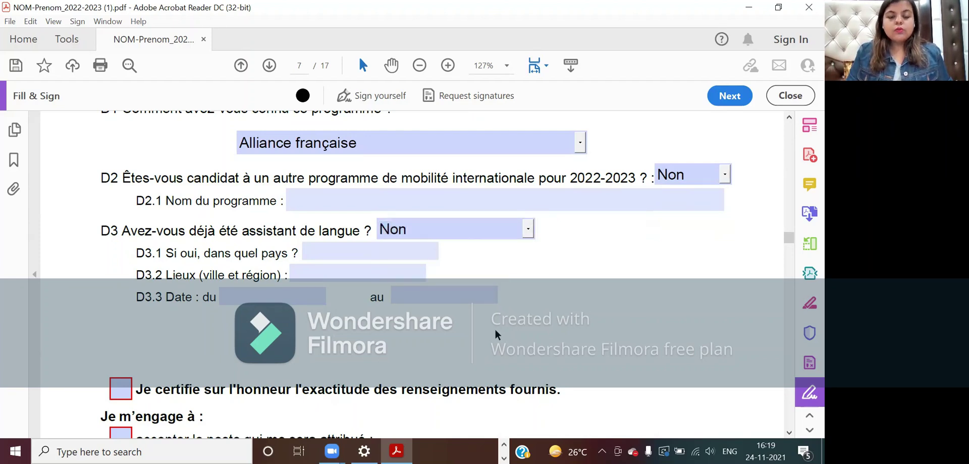
scroll(494, 334, "down", 7)
- Tick the 'Je certifie' box and the three 'Je m'engage à' commitment boxes
left_click(121, 245)
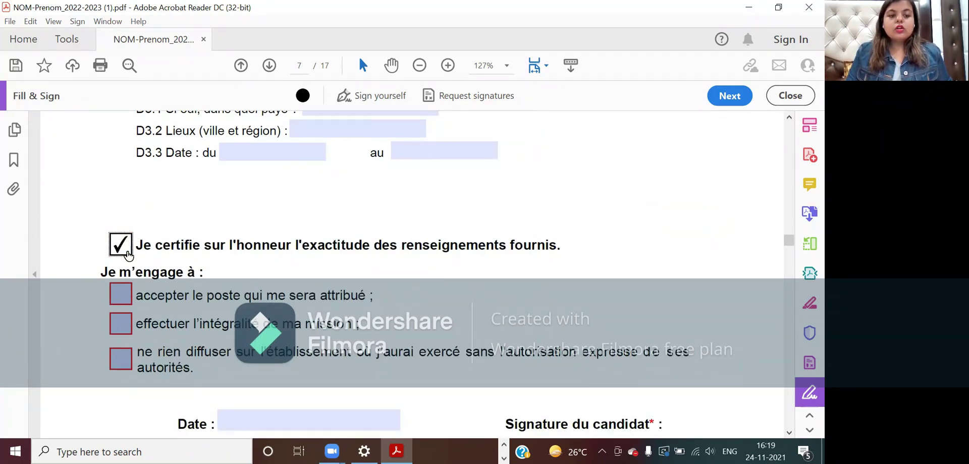
left_click(116, 301)
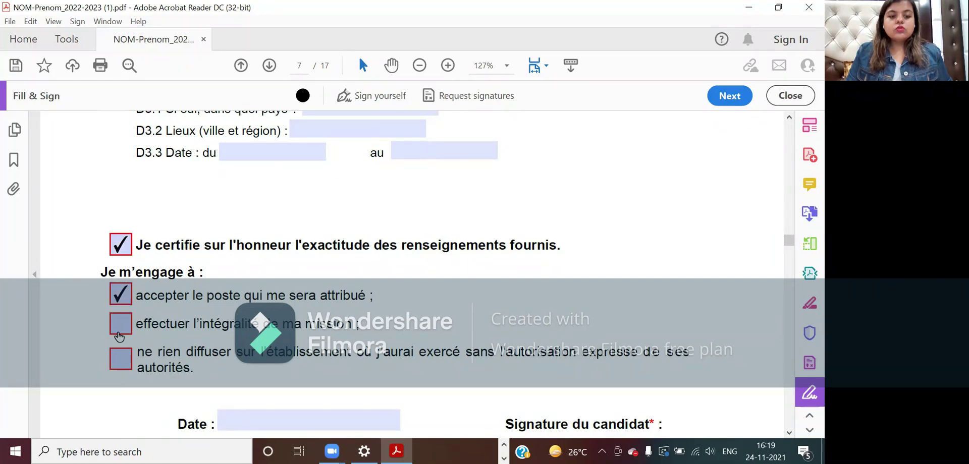
left_click(119, 332)
left_click(121, 359)
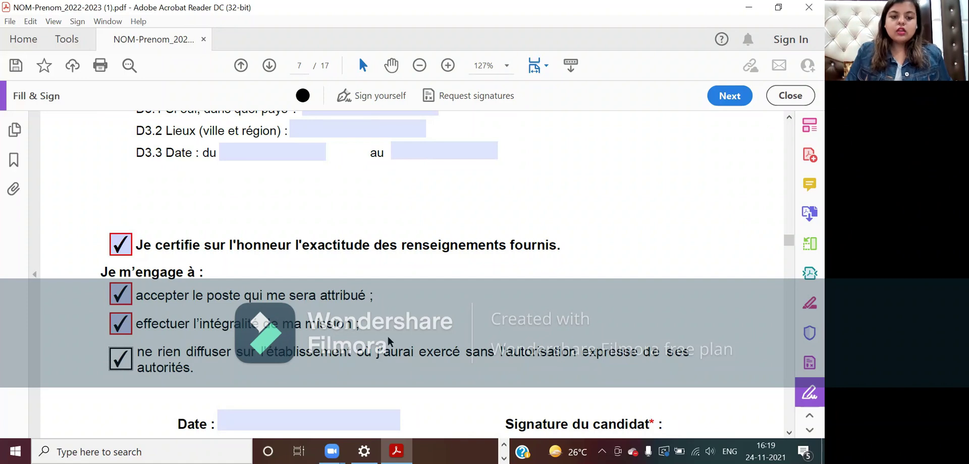
scroll(387, 336, "down", 3)
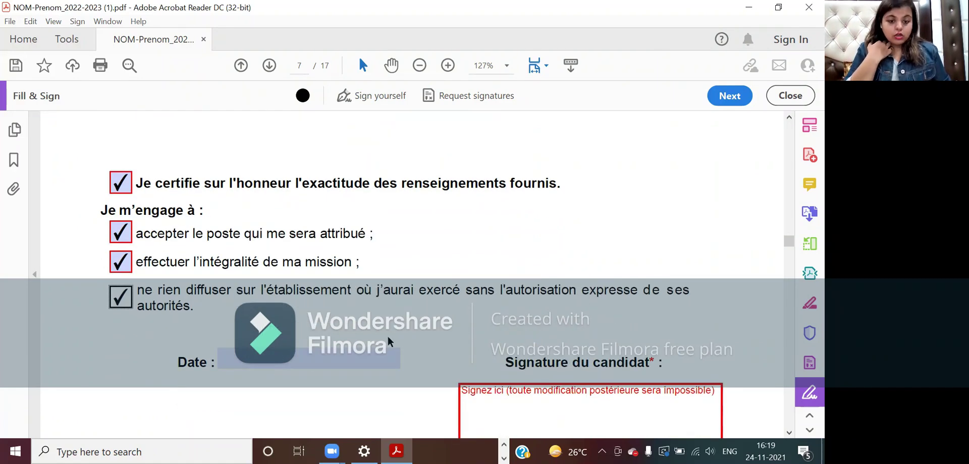
- Enter 24/11/2021 in the Date field beside the candidate signature
left_click(364, 350)
type("2")
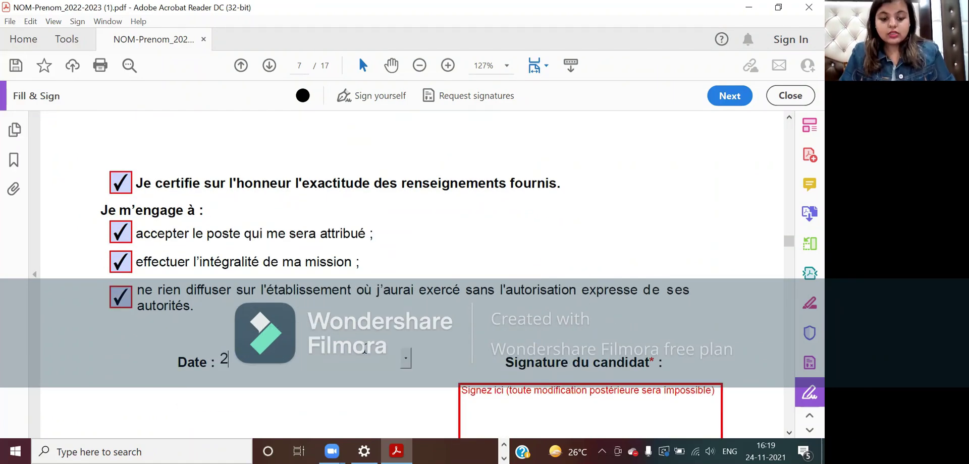
type("4/11/")
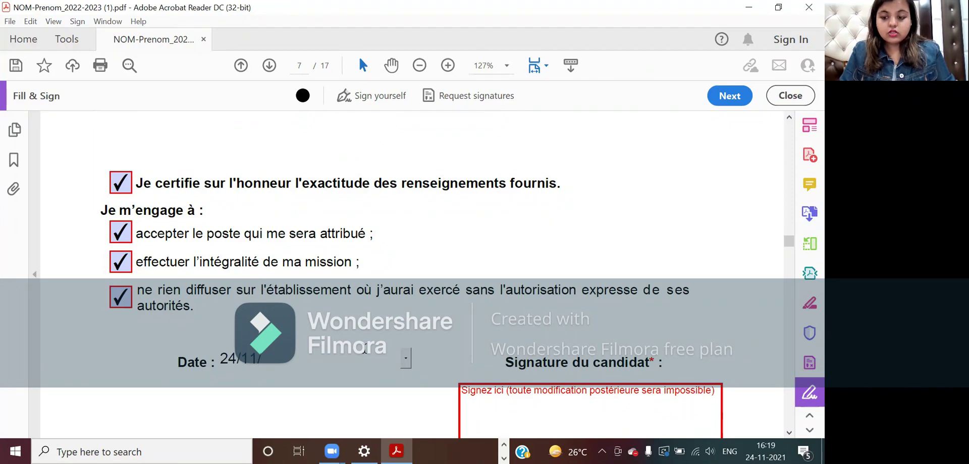
type("2021")
scroll(364, 349, "down", 3)
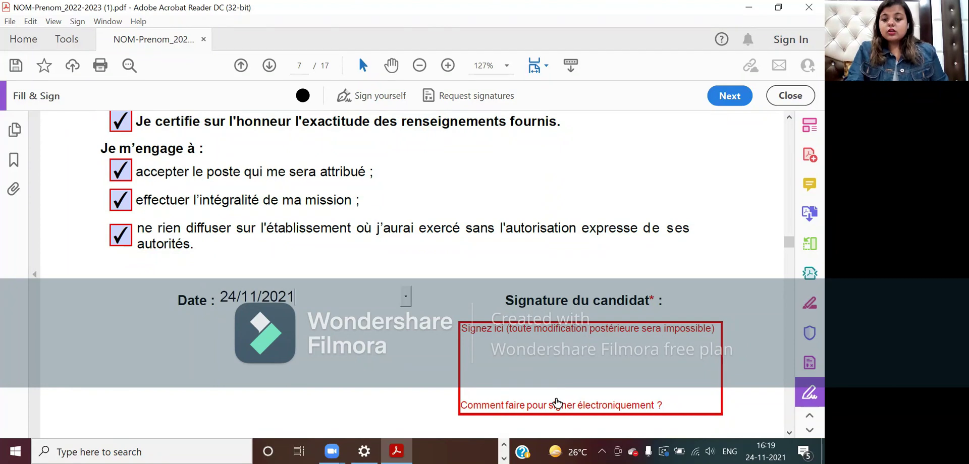
left_click(526, 334)
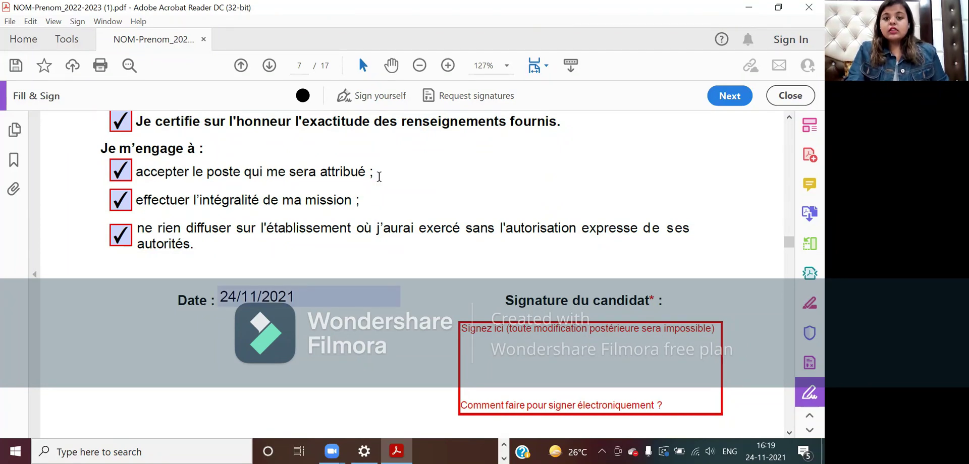
left_click(350, 95)
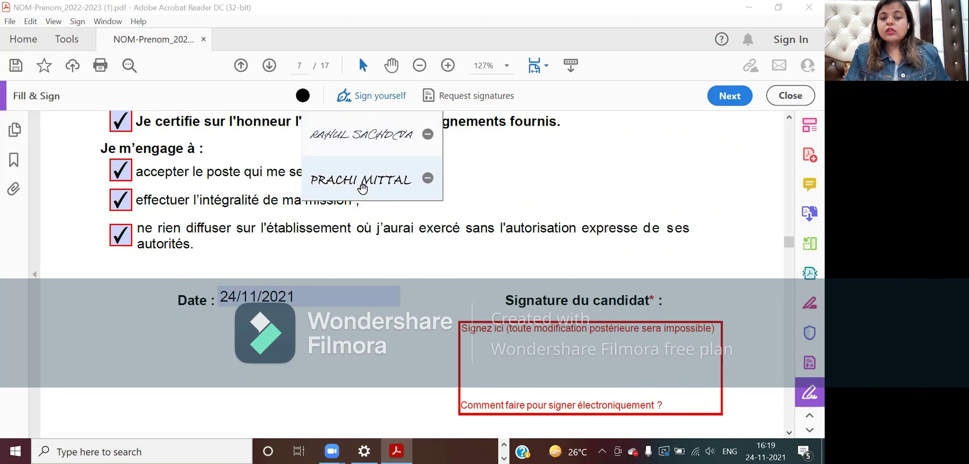
- Place the second saved signature inside the Signature du candidat box on page 7
left_click(552, 251)
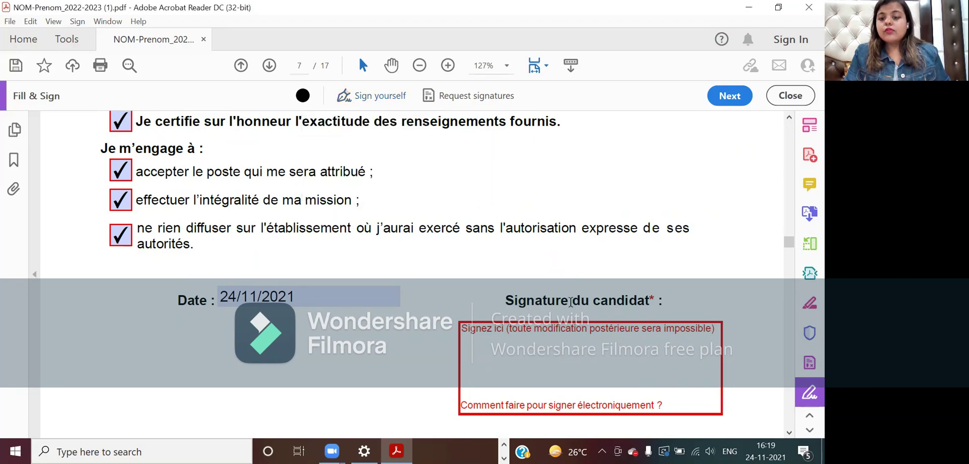
left_click(347, 96)
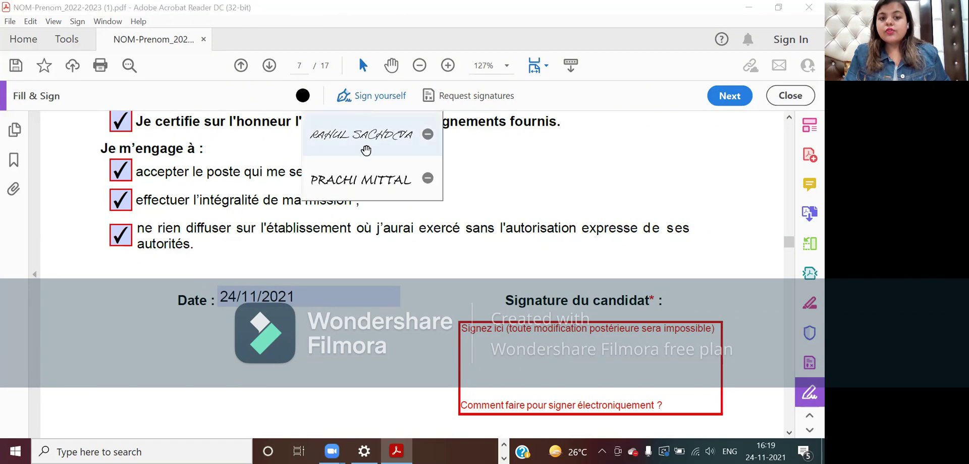
left_click(365, 173)
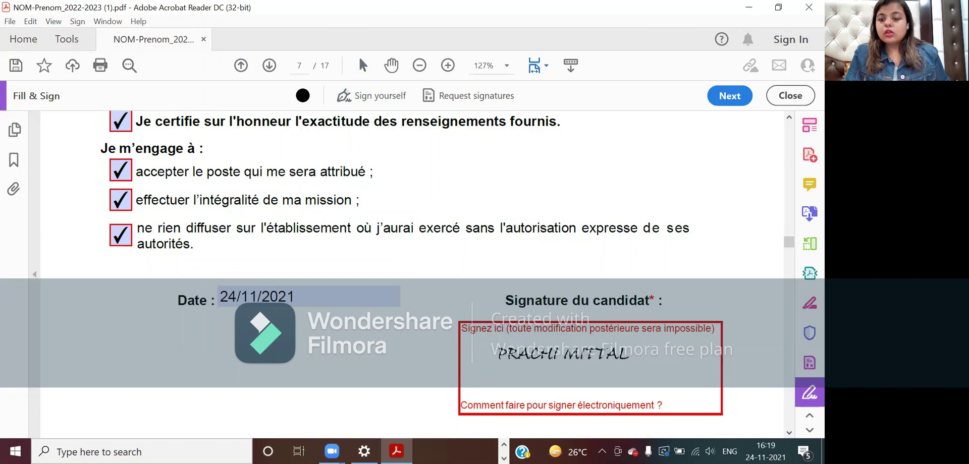
left_click(564, 361)
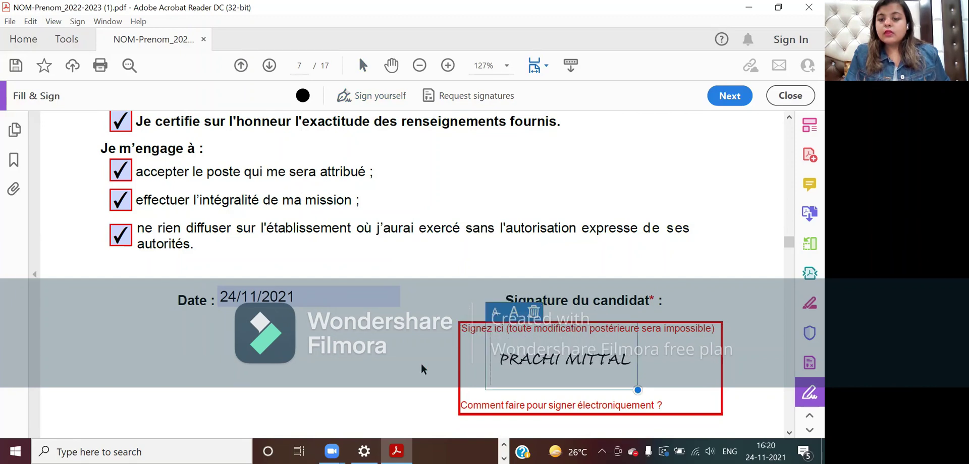
left_click(358, 95)
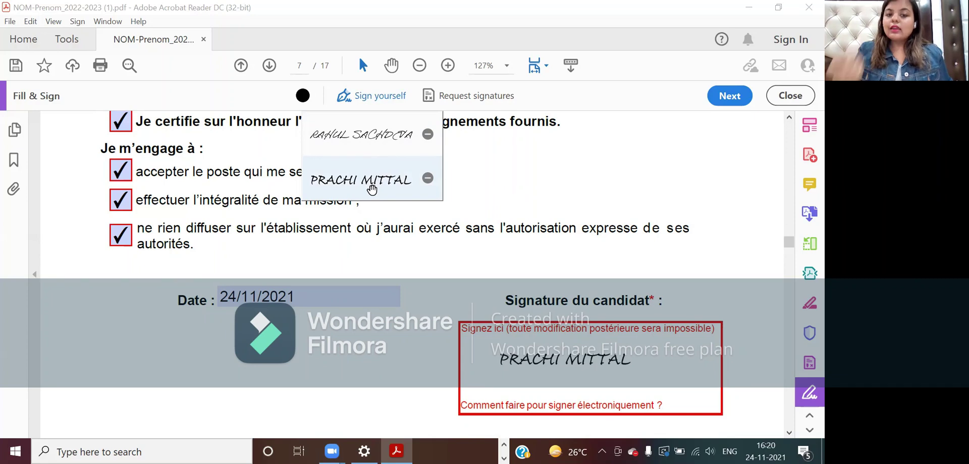
left_click(492, 276)
scroll(380, 352, "down", 5)
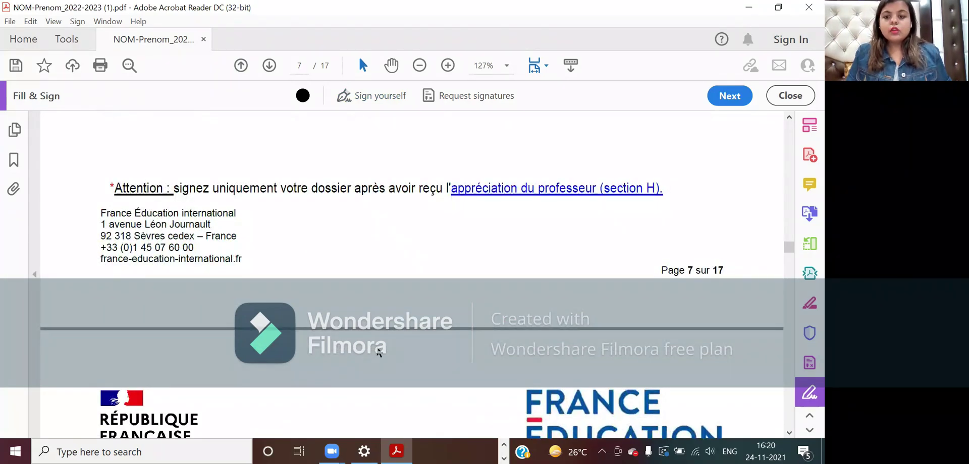
- Scroll past the Section E Lettre de motivation page to Section F on page 9
scroll(378, 352, "down", 6)
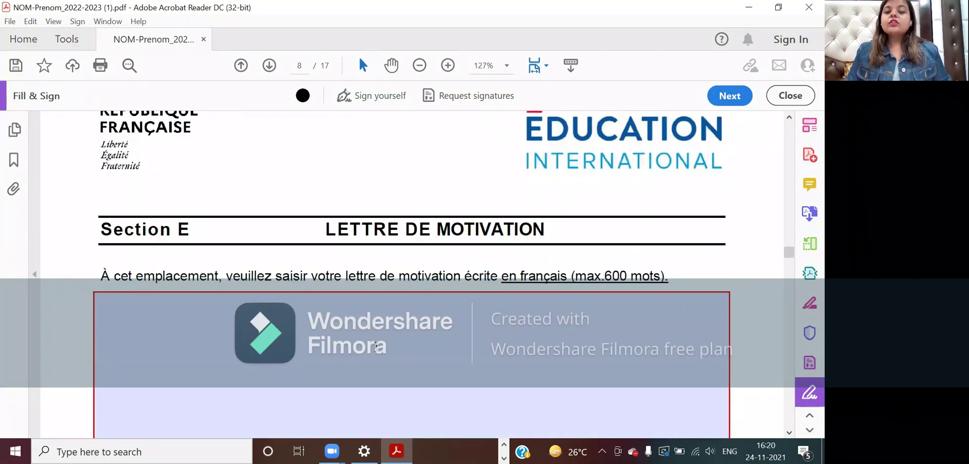
left_click(375, 346)
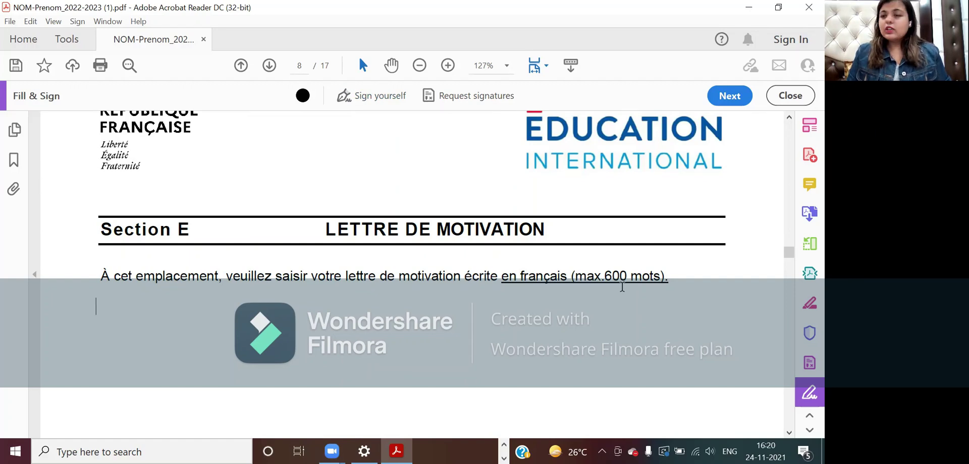
scroll(622, 287, "down", 10)
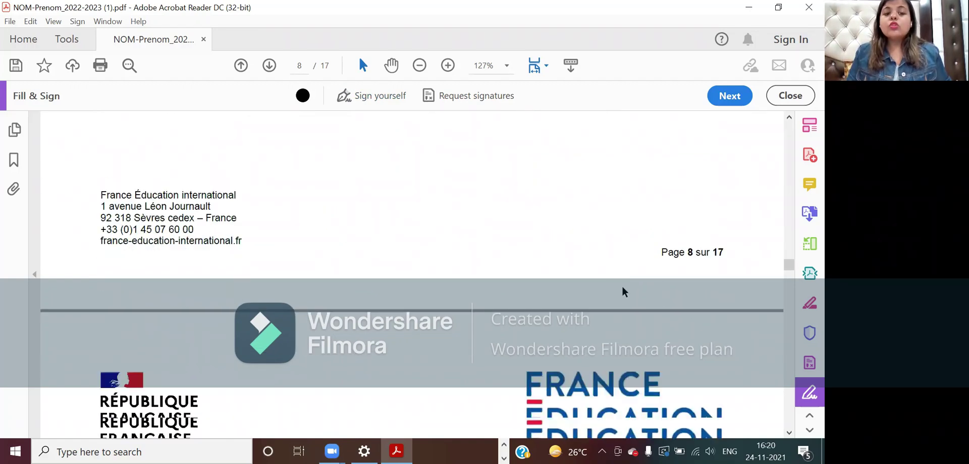
scroll(622, 287, "up", 2)
scroll(623, 288, "up", 2)
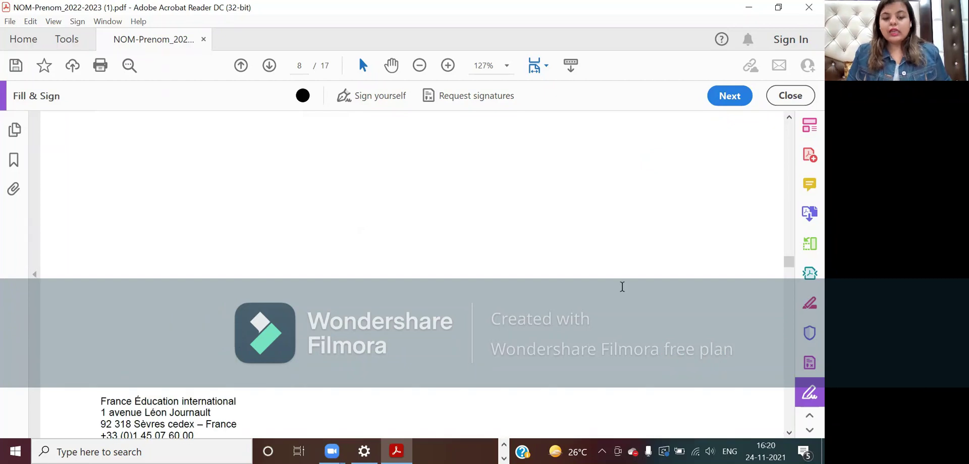
scroll(621, 286, "up", 2)
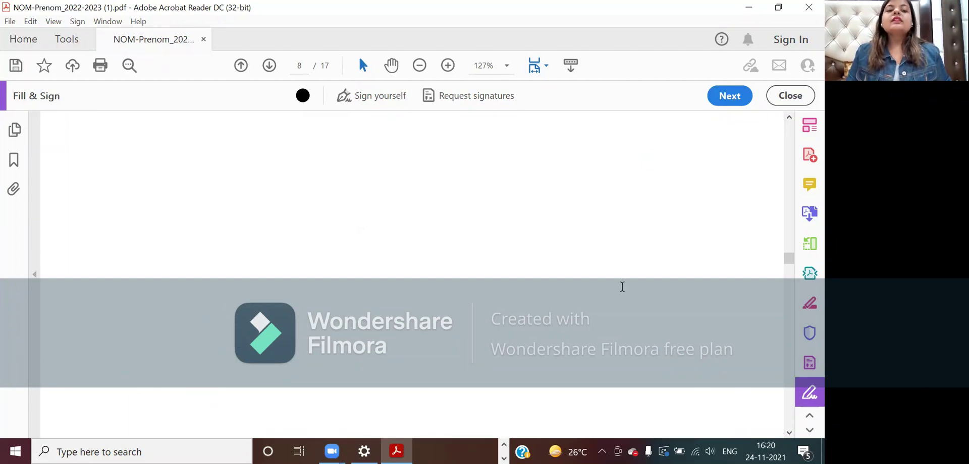
scroll(621, 286, "up", 1)
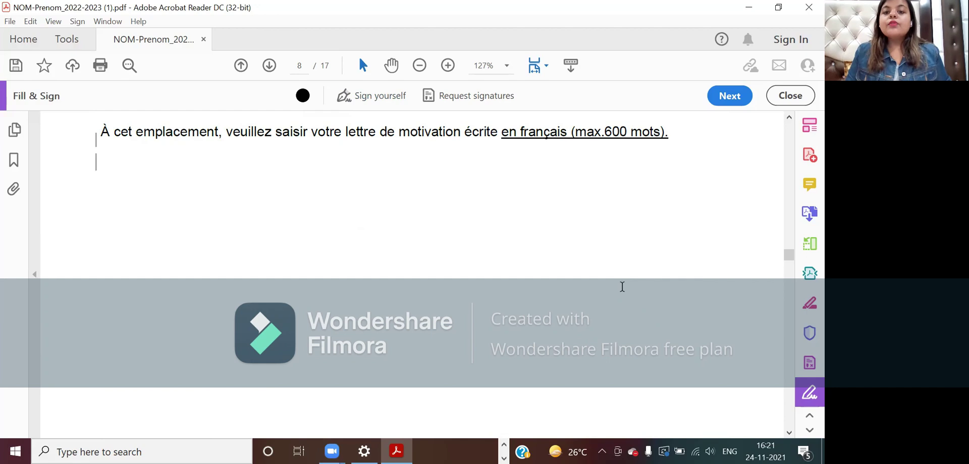
scroll(622, 287, "up", 2)
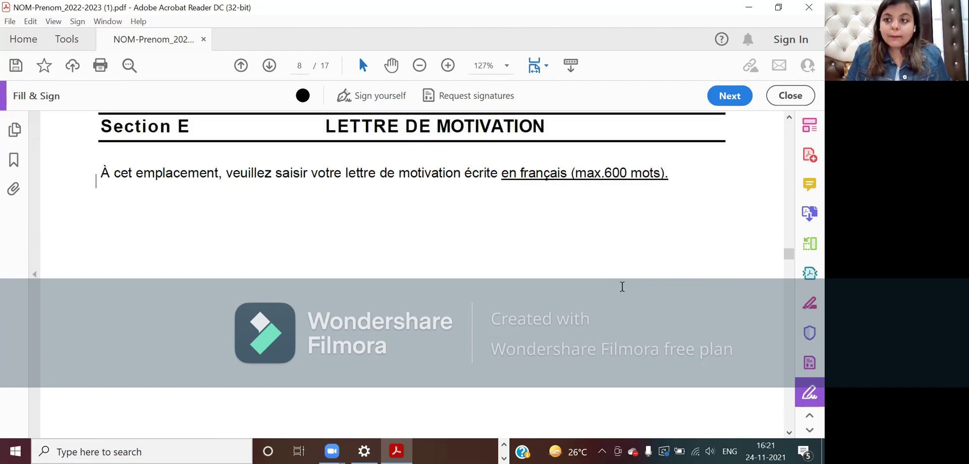
scroll(622, 286, "down", 4)
scroll(622, 286, "down", 10)
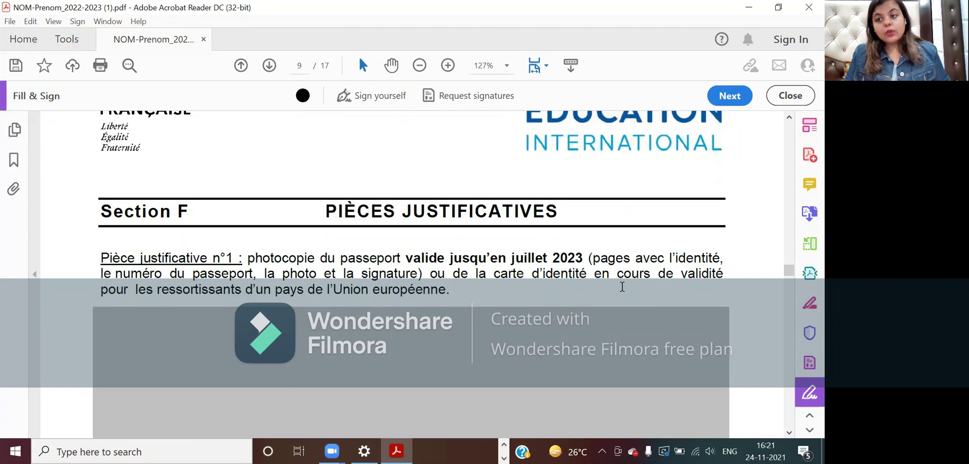
- Scroll down page 9 to the empty 'Insérer la copie du passeport' image box
scroll(623, 290, "down", 3)
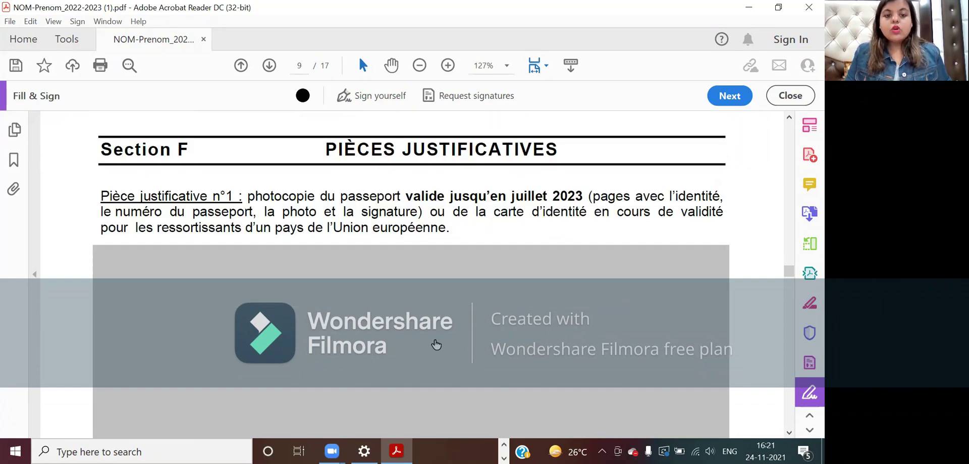
scroll(436, 345, "down", 3)
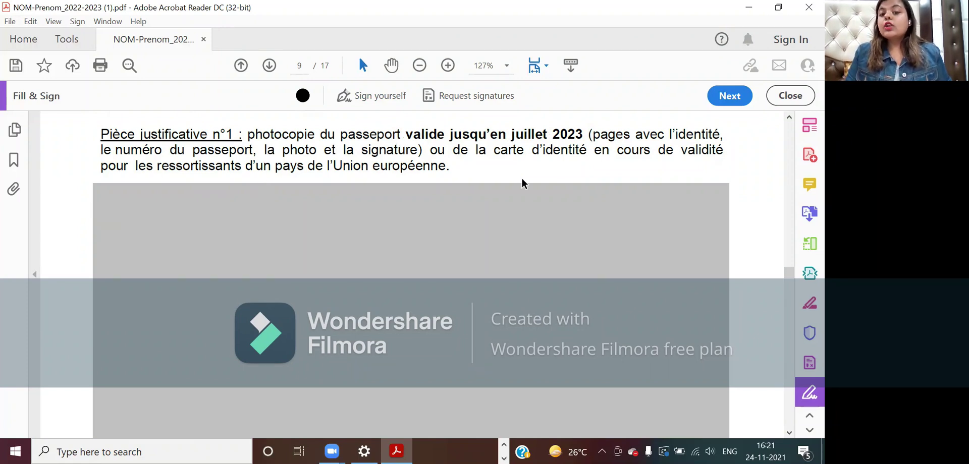
scroll(473, 256, "down", 2)
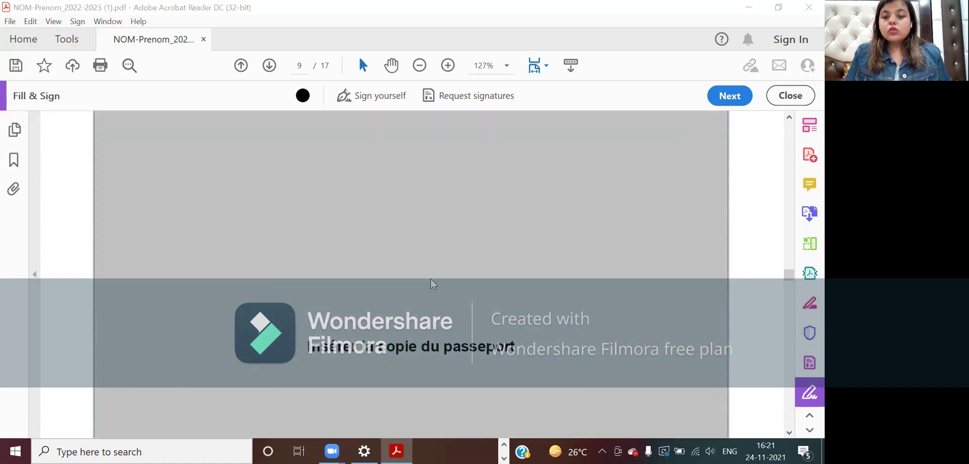
- Insert the RIB Traductions image from Downloads into the passport copy field
left_click(431, 279)
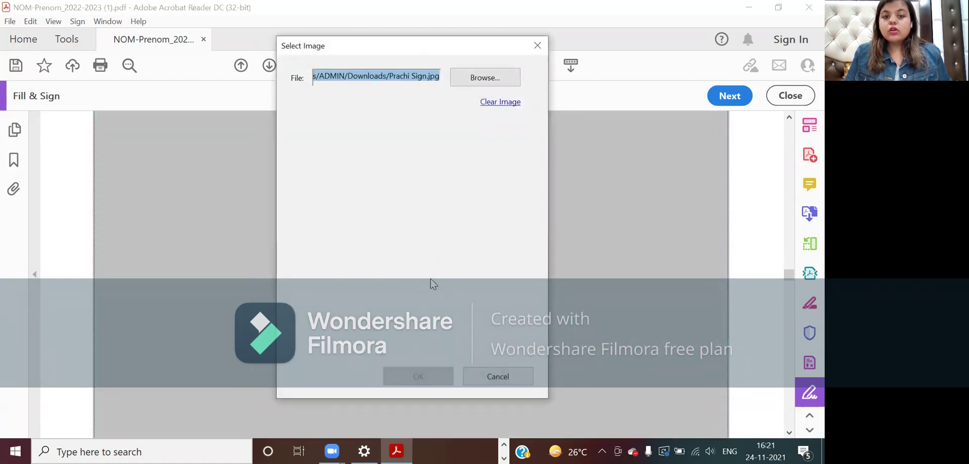
left_click(477, 86)
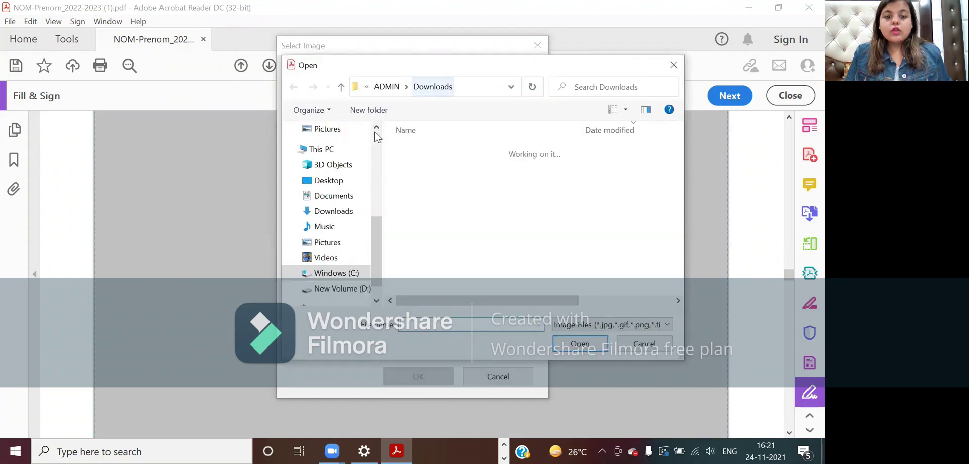
left_click(348, 214)
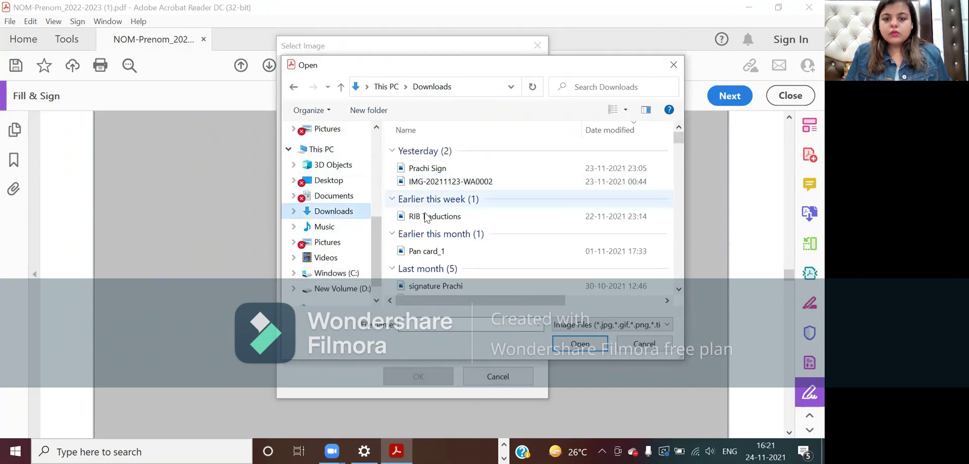
scroll(439, 272, "down", 1)
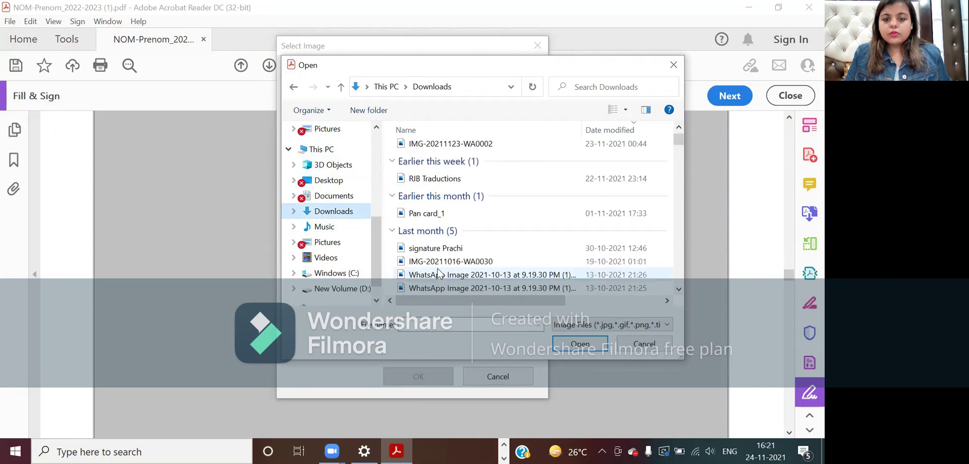
scroll(439, 273, "down", 1)
scroll(438, 273, "down", 6)
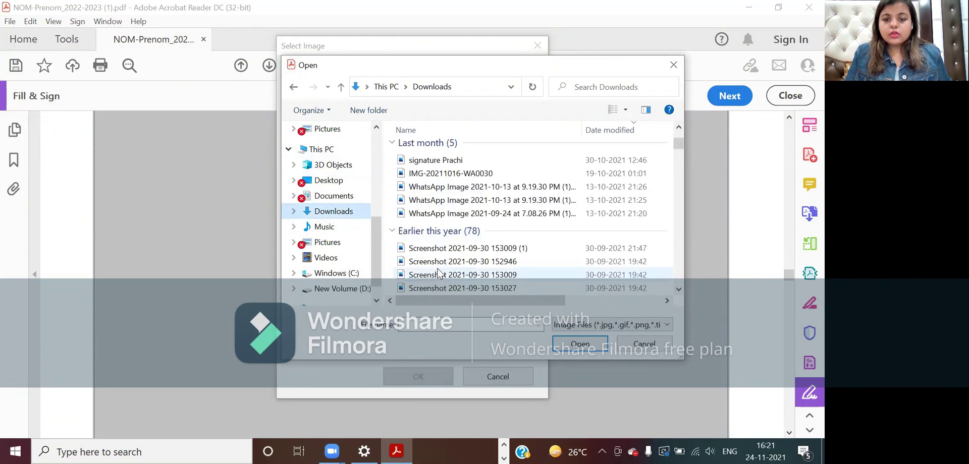
scroll(438, 273, "down", 5)
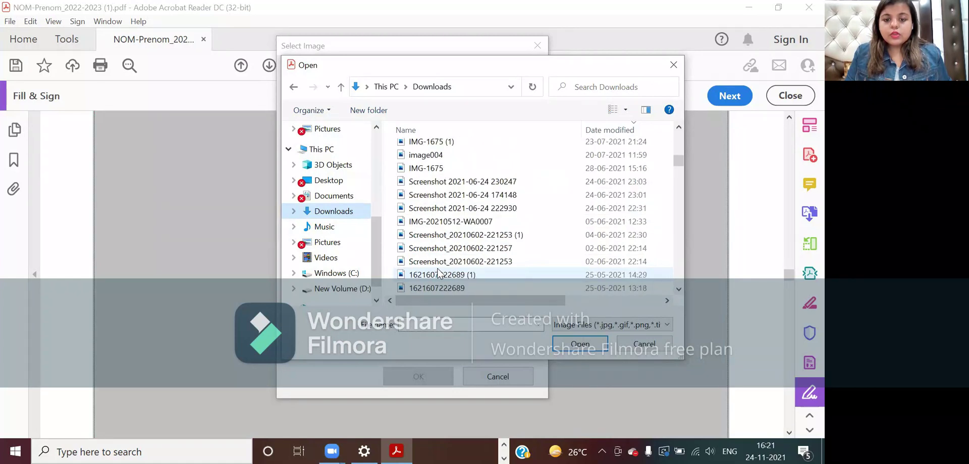
scroll(438, 273, "up", 6)
scroll(438, 273, "up", 10)
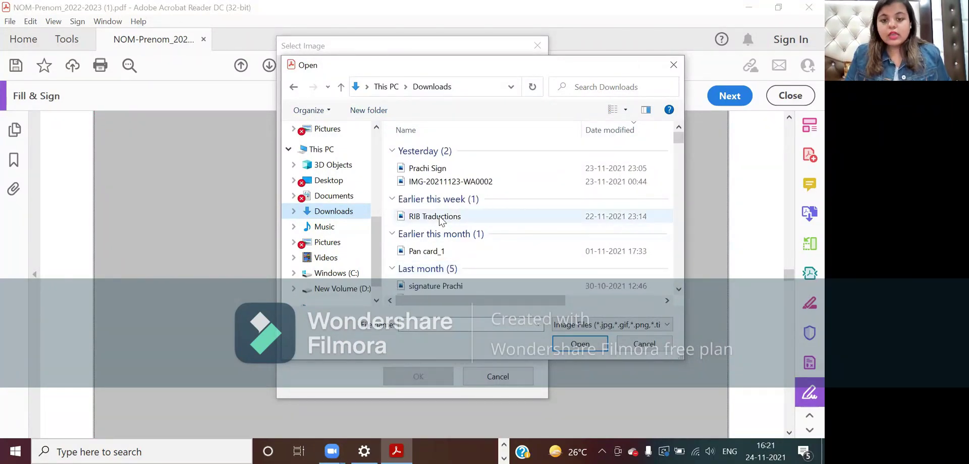
left_click(436, 217)
left_click(595, 347)
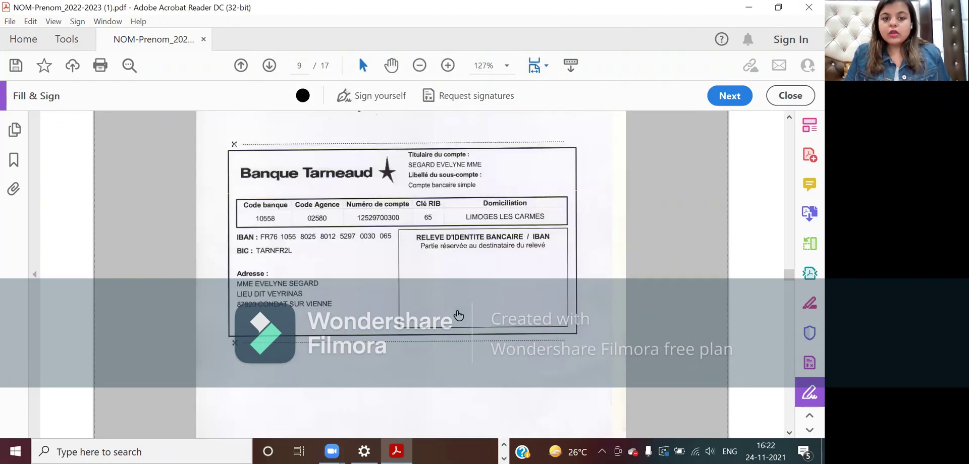
- Check the inserted RIB image under Section F, then continue to the top of page 10
scroll(458, 316, "up", 8)
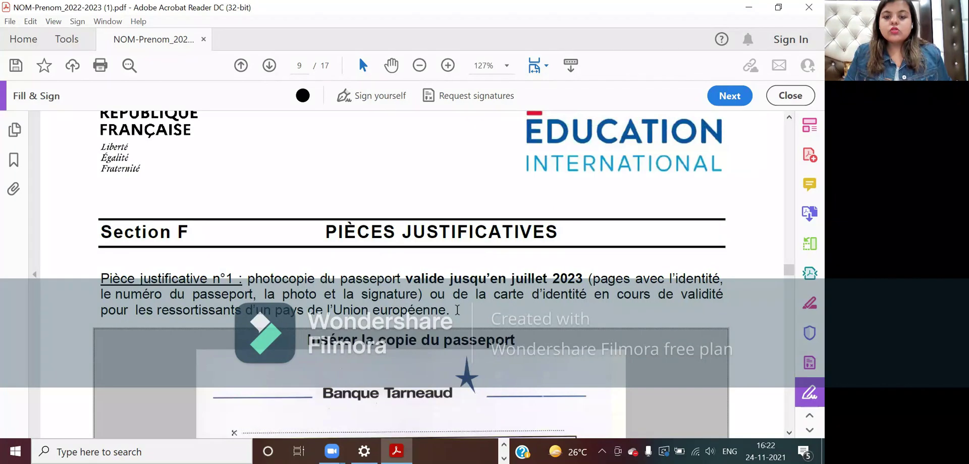
scroll(457, 310, "up", 4)
scroll(457, 310, "down", 6)
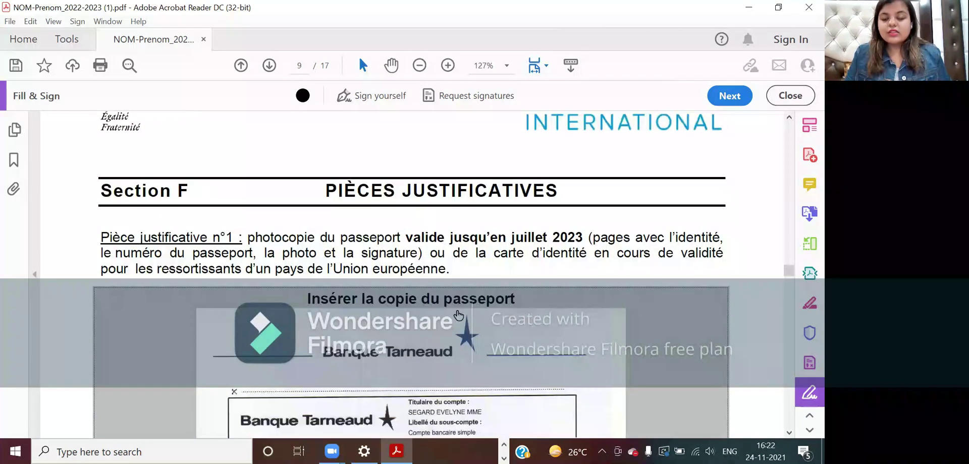
scroll(457, 310, "down", 5)
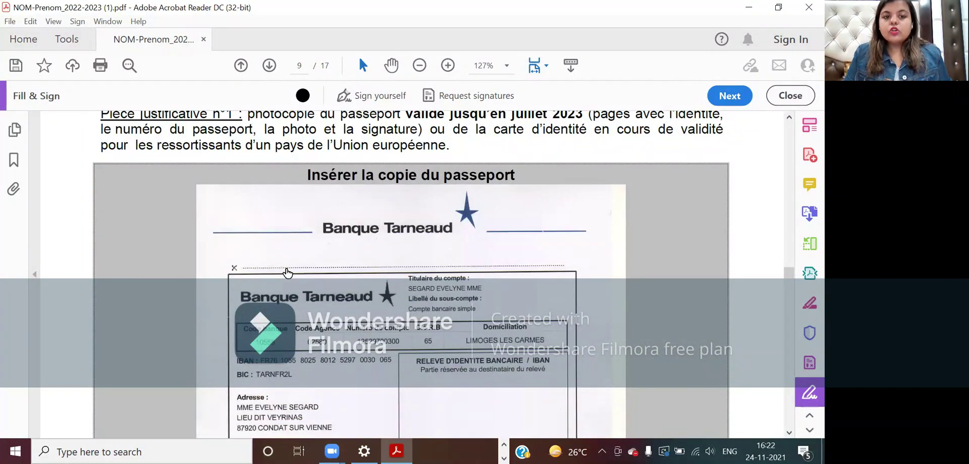
scroll(277, 280, "down", 12)
scroll(276, 280, "down", 10)
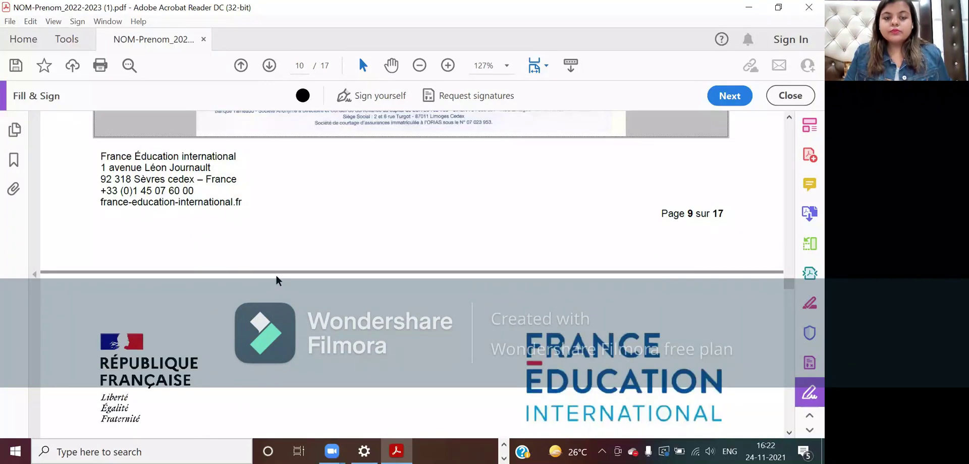
scroll(276, 276, "down", 12)
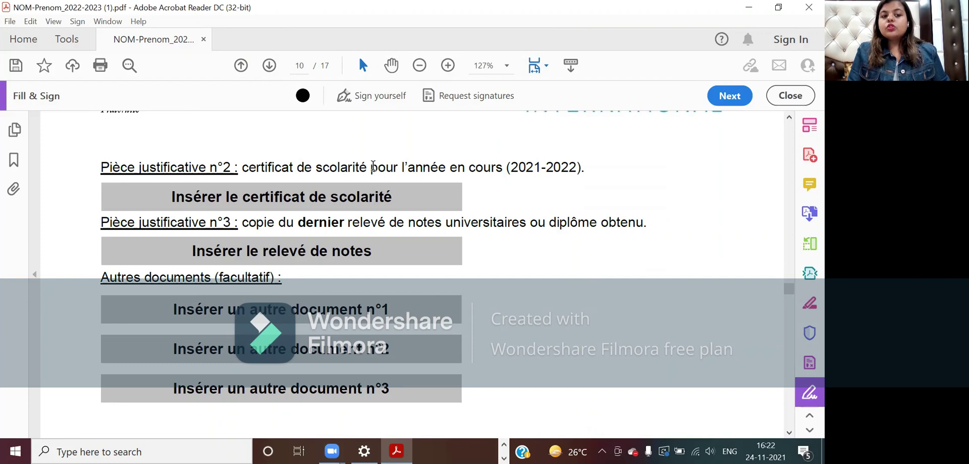
left_click_drag(371, 166, 241, 167)
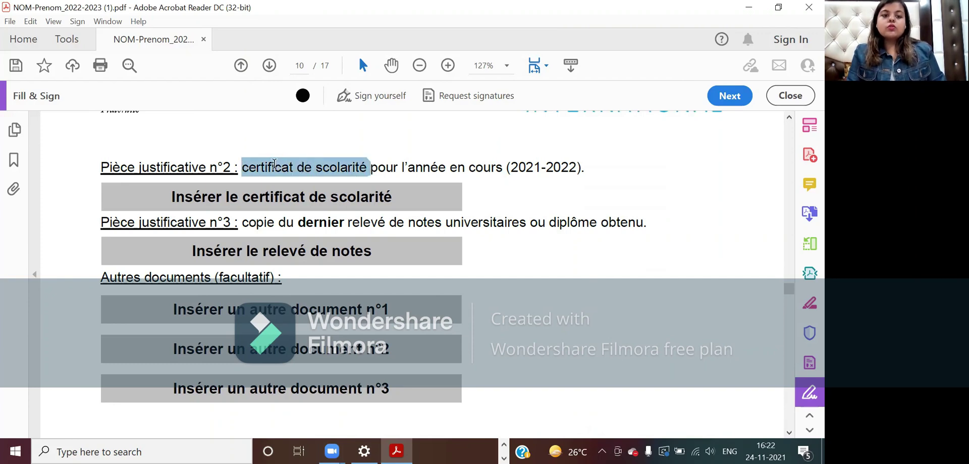
left_click(240, 143)
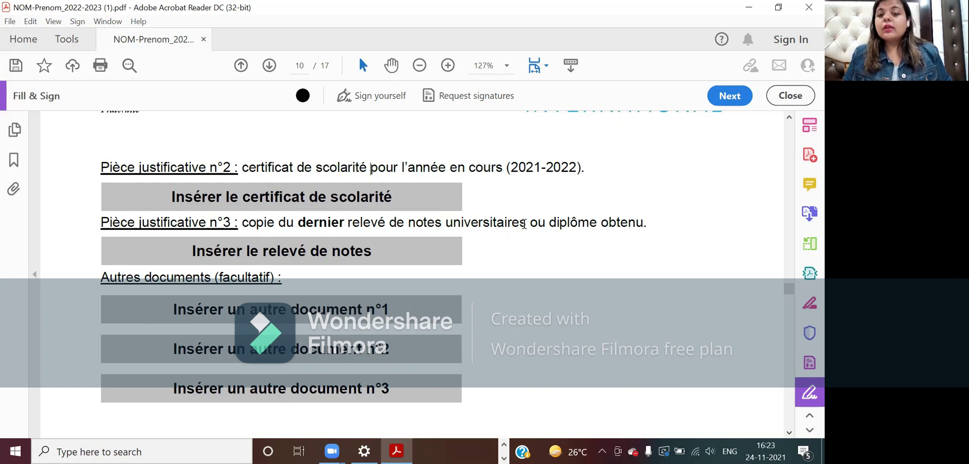
left_click_drag(524, 223, 407, 225)
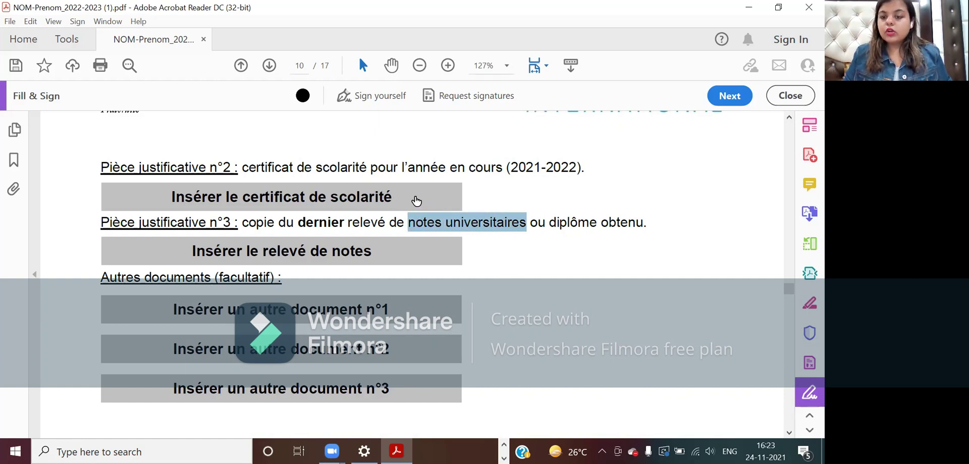
left_click(651, 223)
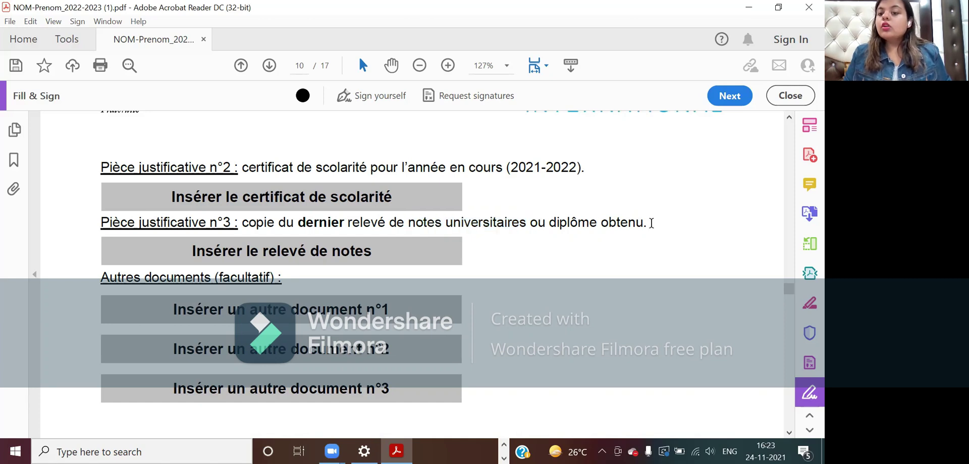
double_click(651, 223)
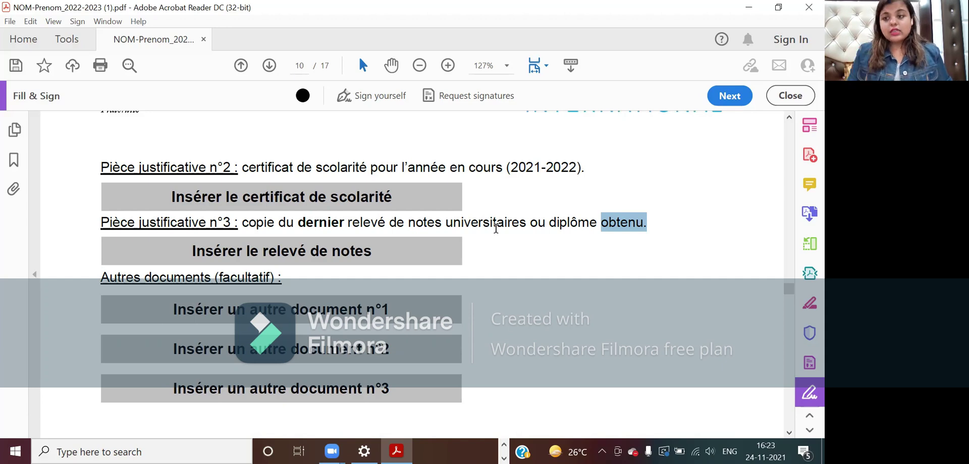
scroll(495, 228, "down", 5)
scroll(570, 335, "down", 3)
scroll(568, 330, "down", 3)
scroll(568, 330, "up", 7)
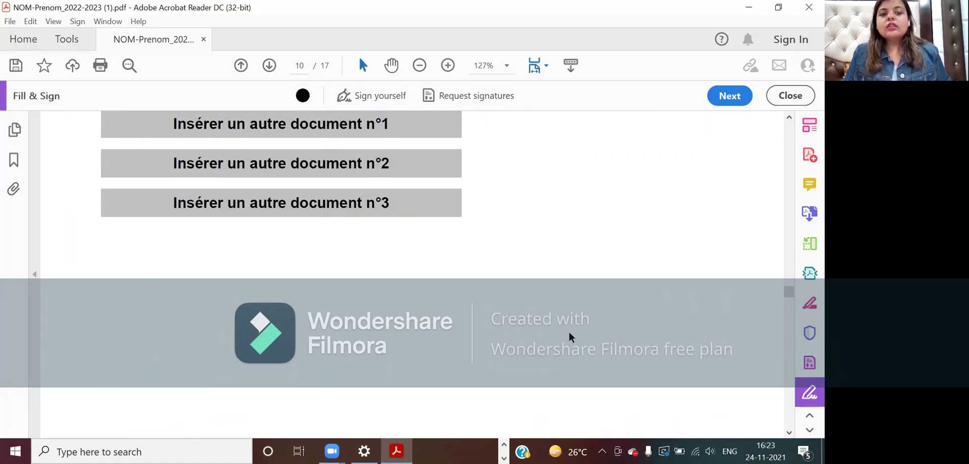
scroll(568, 330, "up", 2)
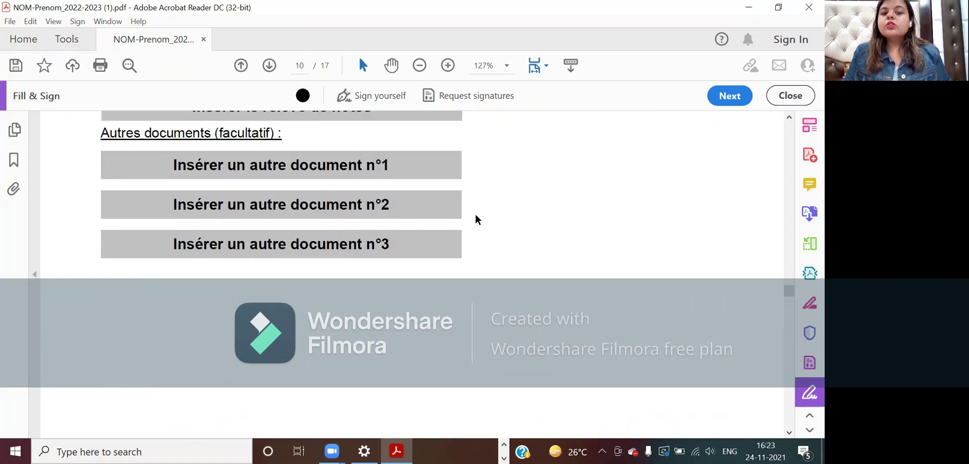
- Attach the LETTER OF AUTHORIZATION for Verification file from Downloads to the school certificate box
scroll(479, 242, "up", 6)
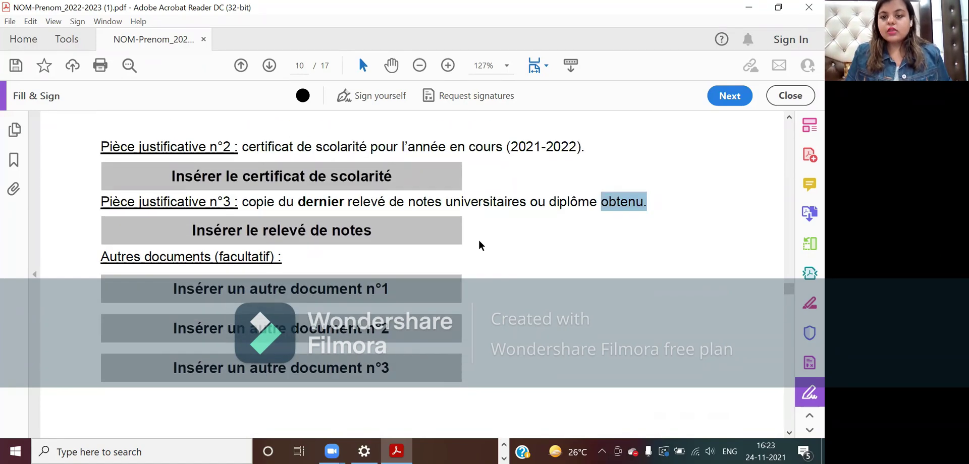
left_click(372, 171)
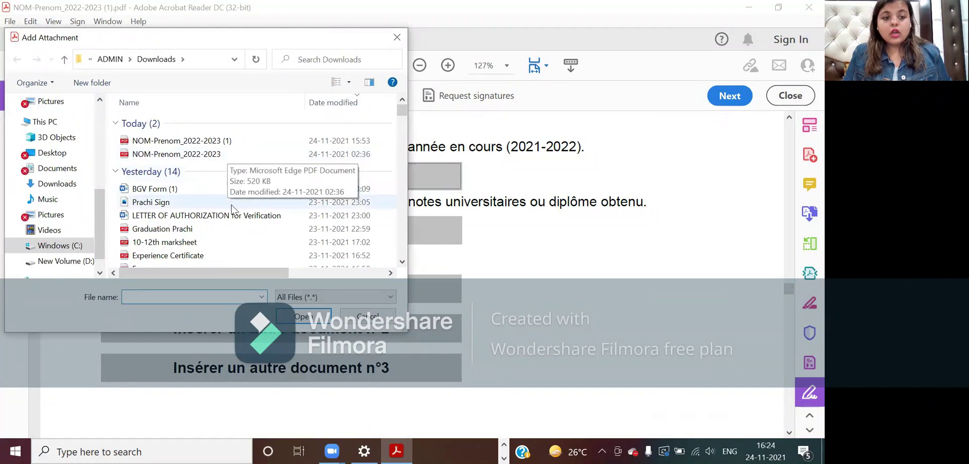
left_click(229, 215)
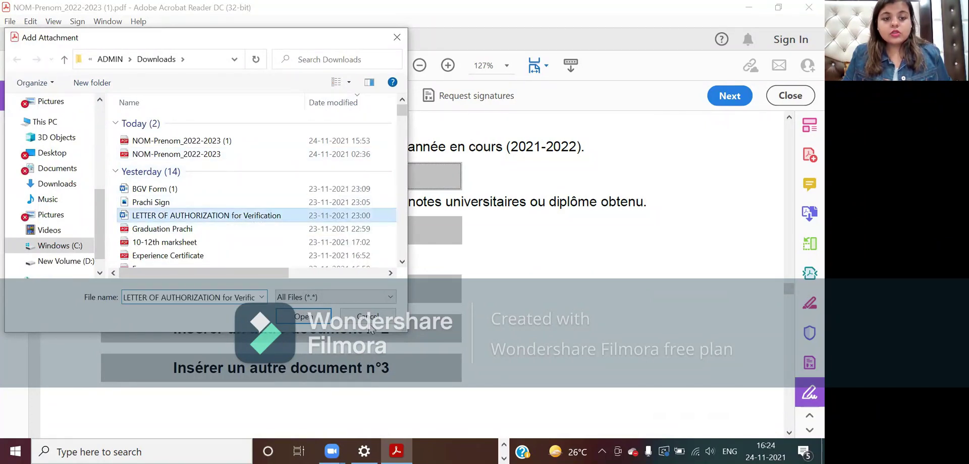
left_click(311, 316)
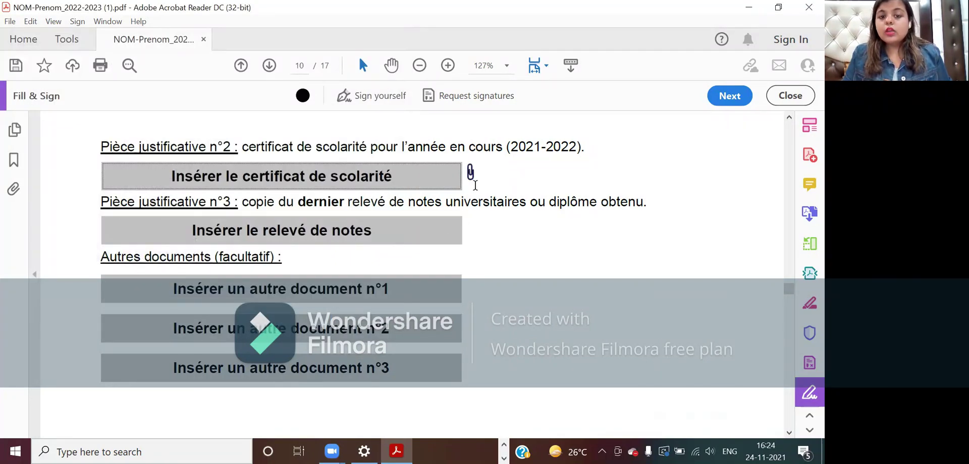
- Scroll to page 11's Section G, Attestation charge de famille
scroll(591, 254, "up", 3)
scroll(591, 254, "up", 7)
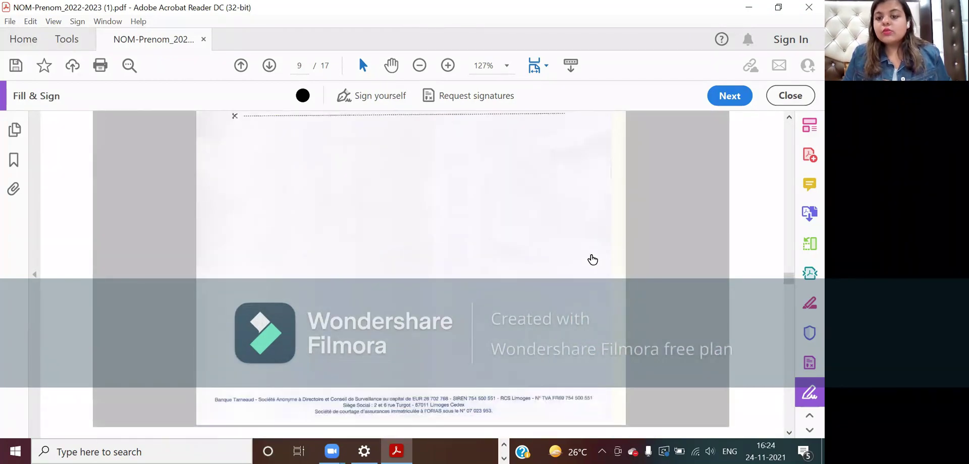
scroll(450, 201, "down", 10)
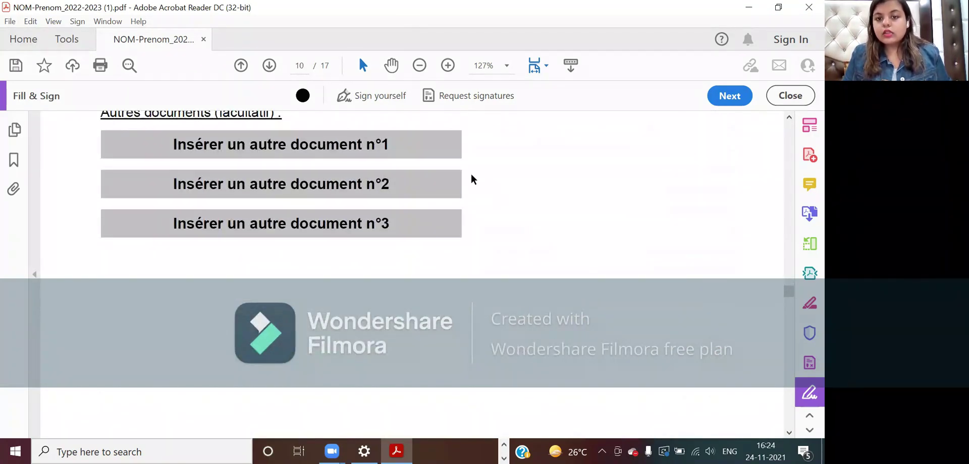
scroll(471, 174, "up", 3)
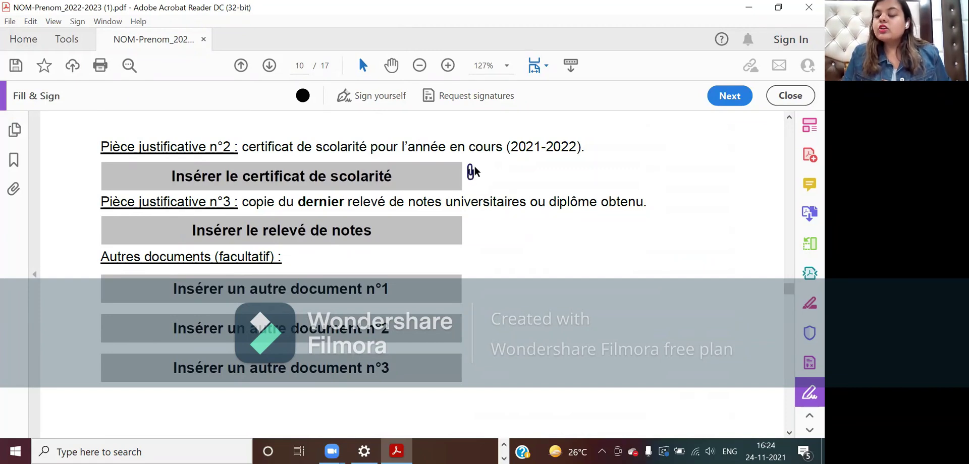
scroll(498, 228, "down", 10)
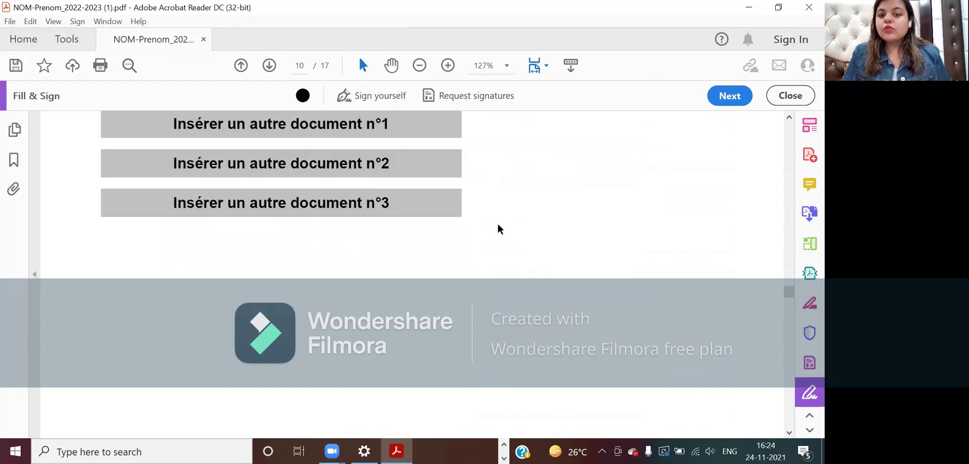
scroll(498, 228, "down", 5)
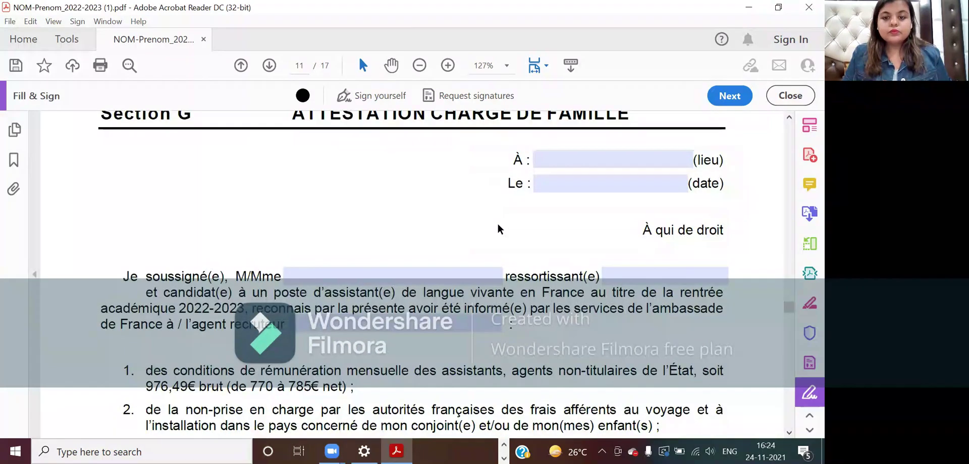
- Enter IFI as the recruiting agent (agent recruteur) in Section G
scroll(497, 224, "up", 1)
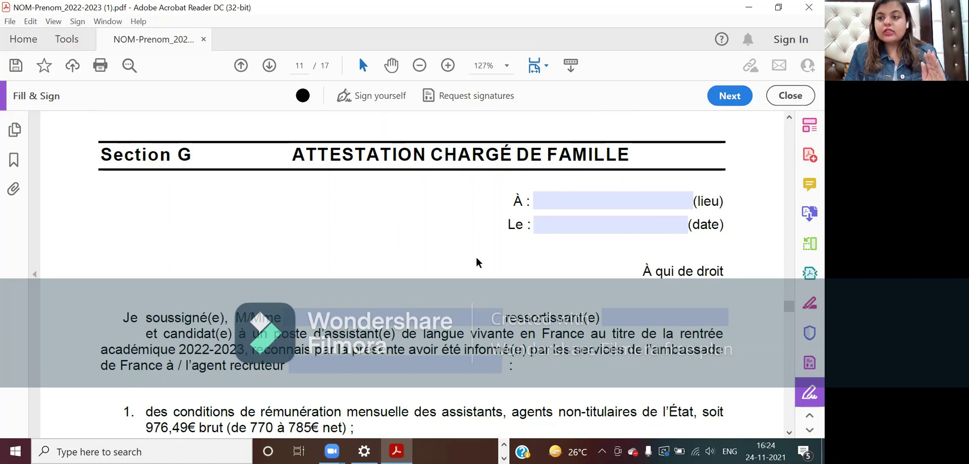
left_click(547, 200)
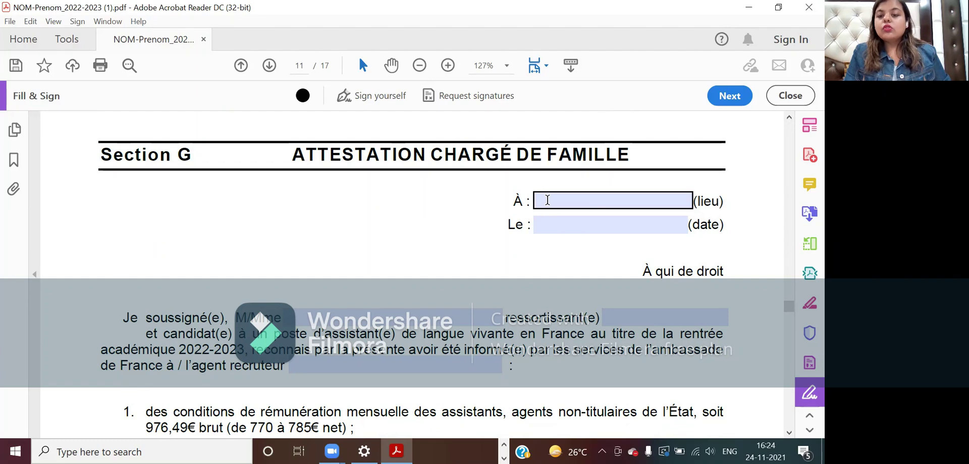
left_click(548, 200)
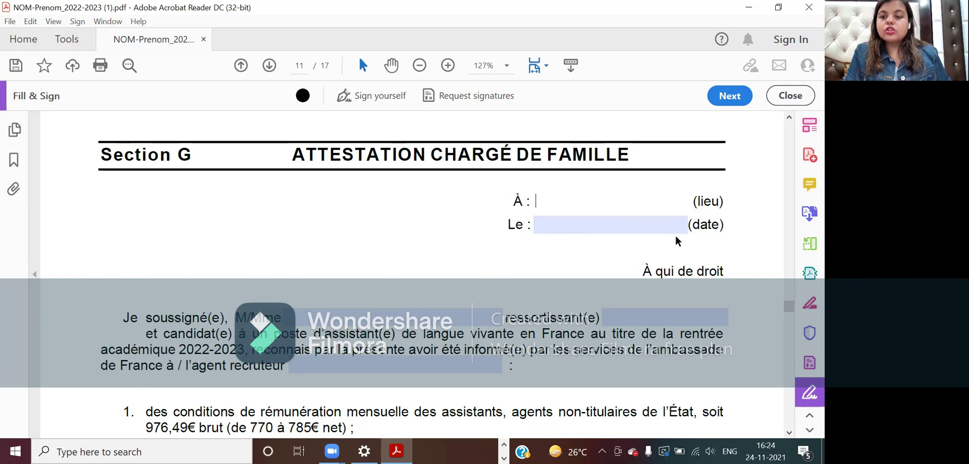
scroll(284, 314, "down", 3)
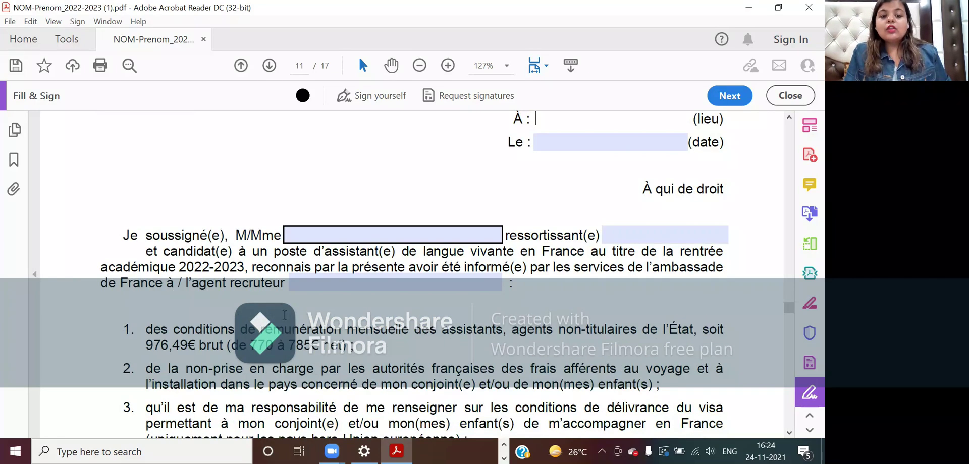
left_click(610, 235)
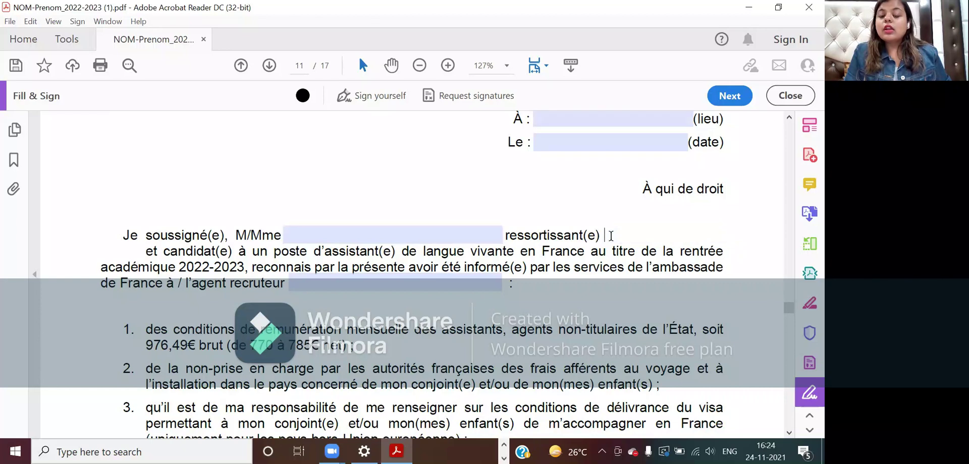
left_click(419, 283)
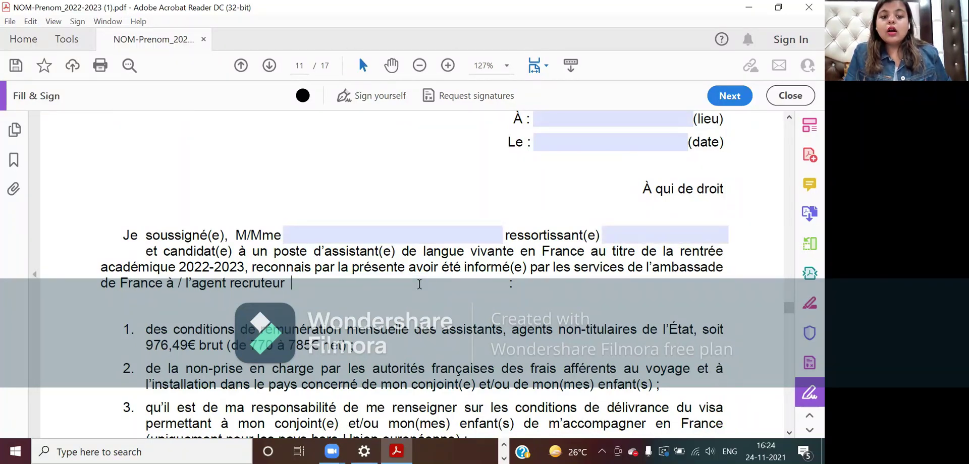
type("IFI")
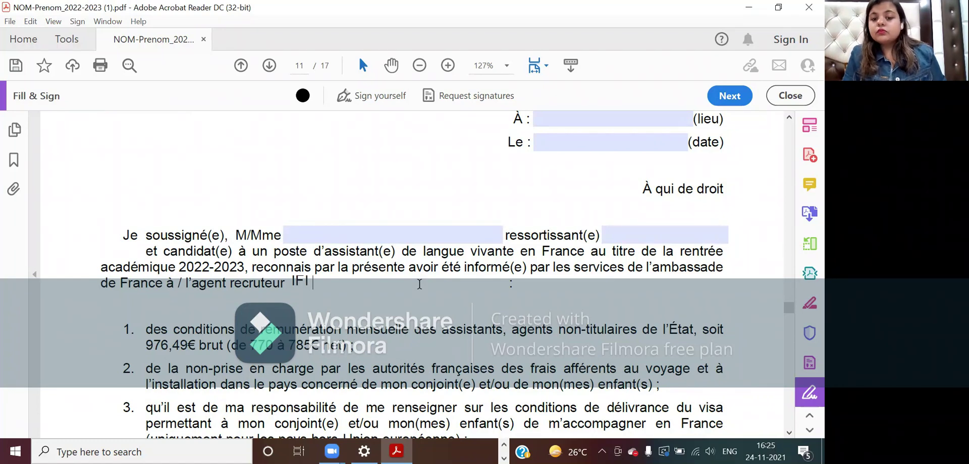
left_click(457, 331)
- Place the saved signature in the Section G signature box
scroll(458, 328, "down", 2)
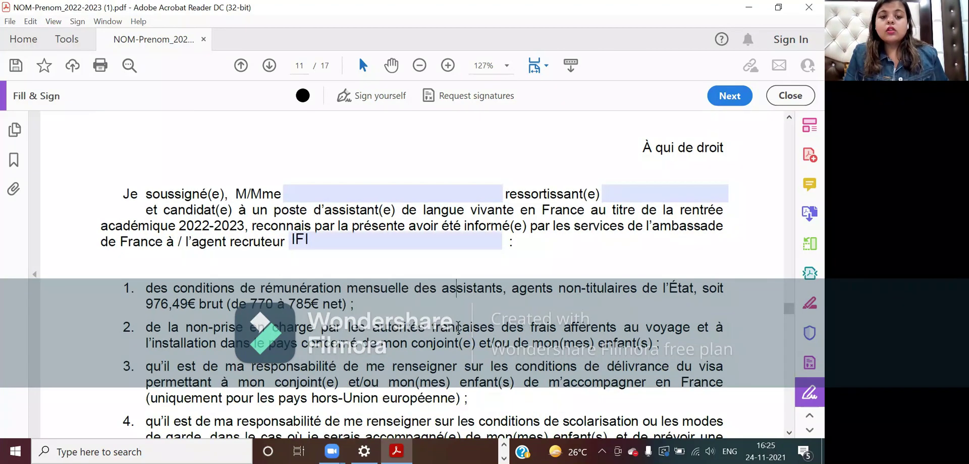
scroll(458, 327, "down", 10)
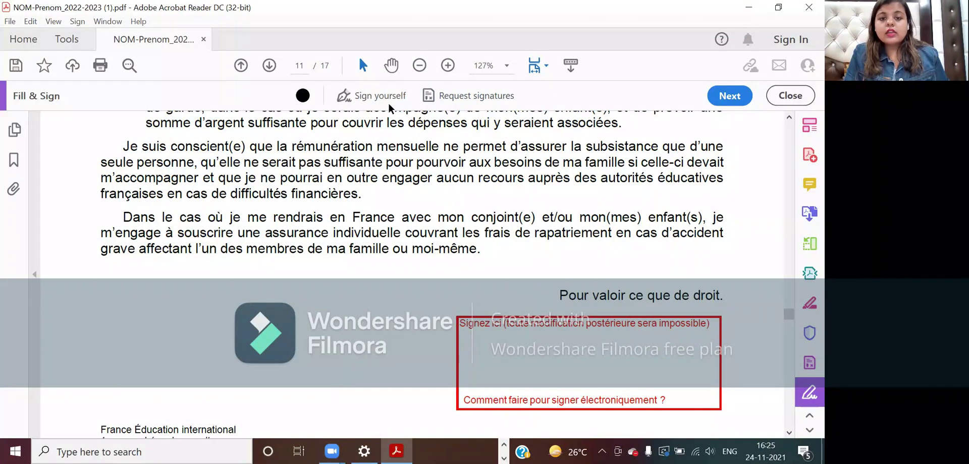
left_click(362, 100)
left_click(360, 174)
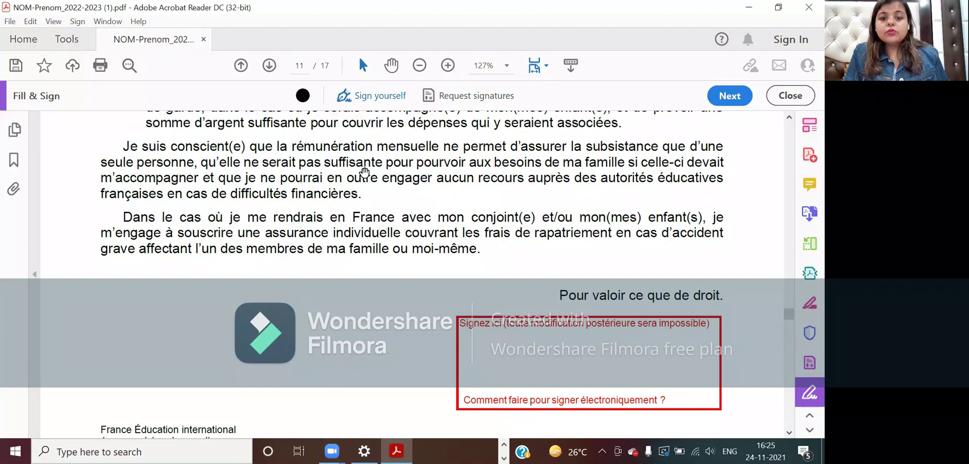
left_click(570, 361)
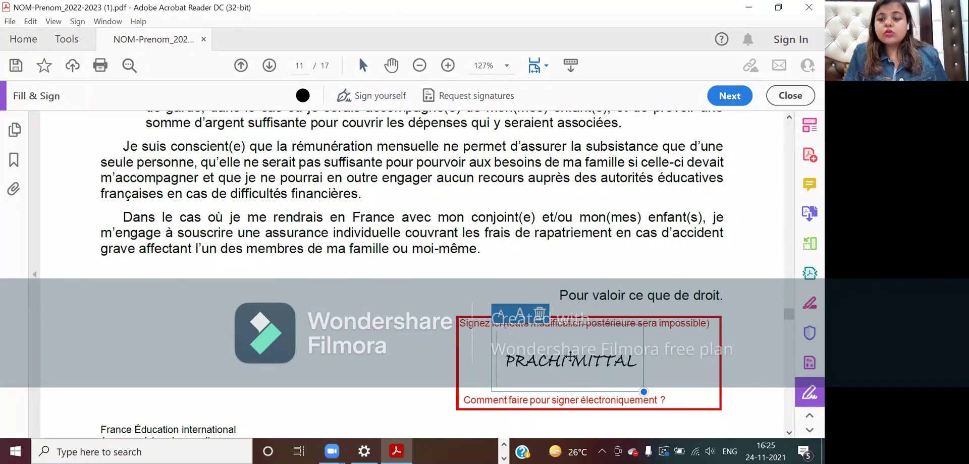
left_click(374, 355)
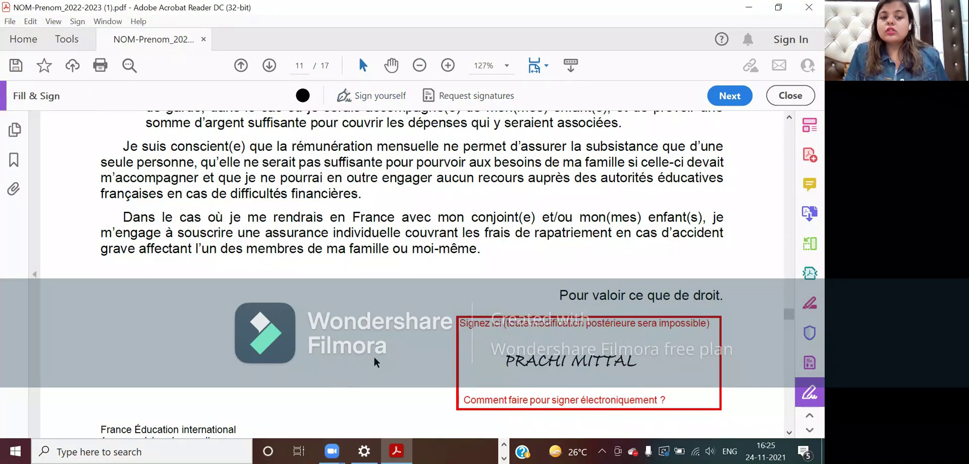
scroll(374, 356, "down", 10)
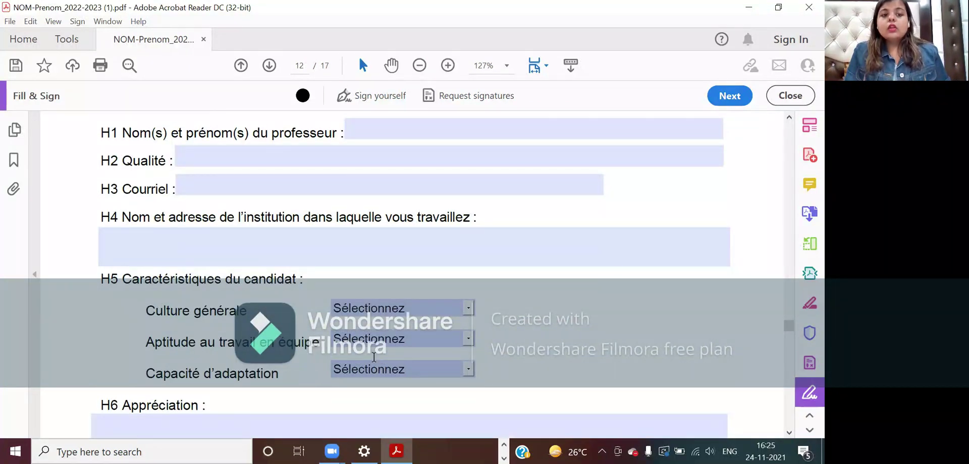
scroll(373, 357, "up", 1)
scroll(373, 356, "down", 15)
scroll(373, 357, "down", 3)
scroll(373, 357, "up", 10)
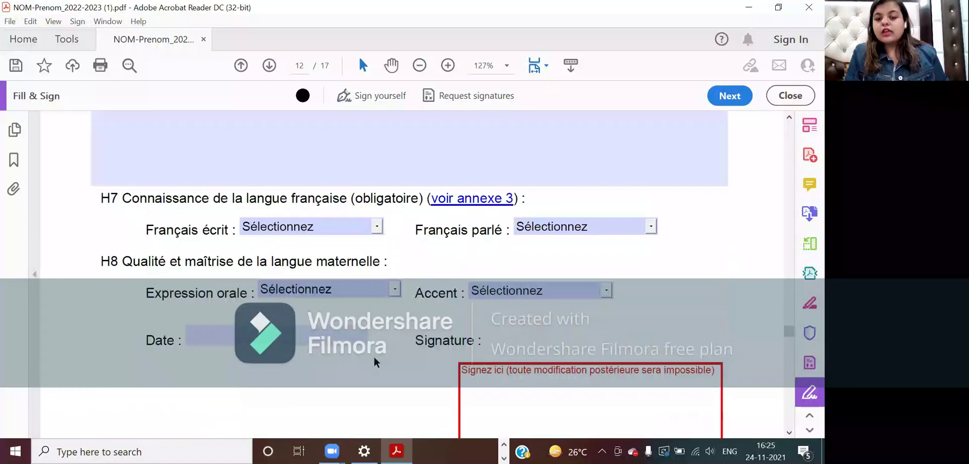
scroll(373, 355, "up", 10)
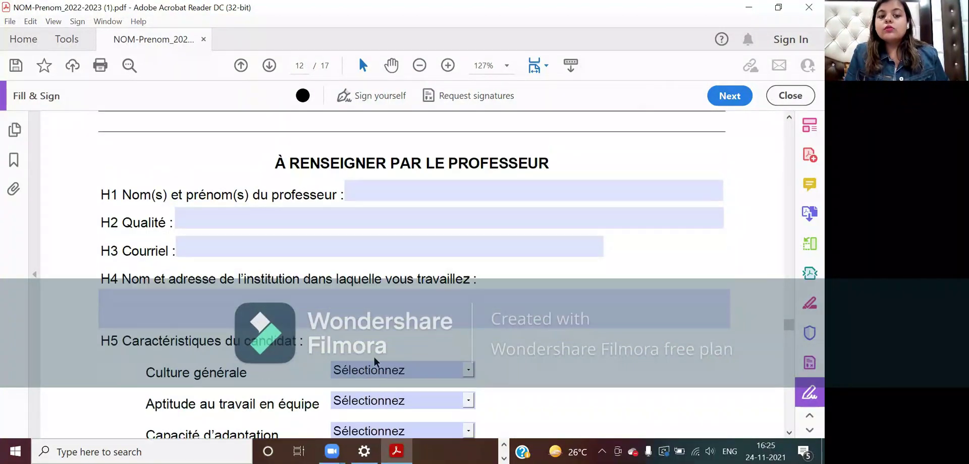
scroll(374, 355, "up", 1)
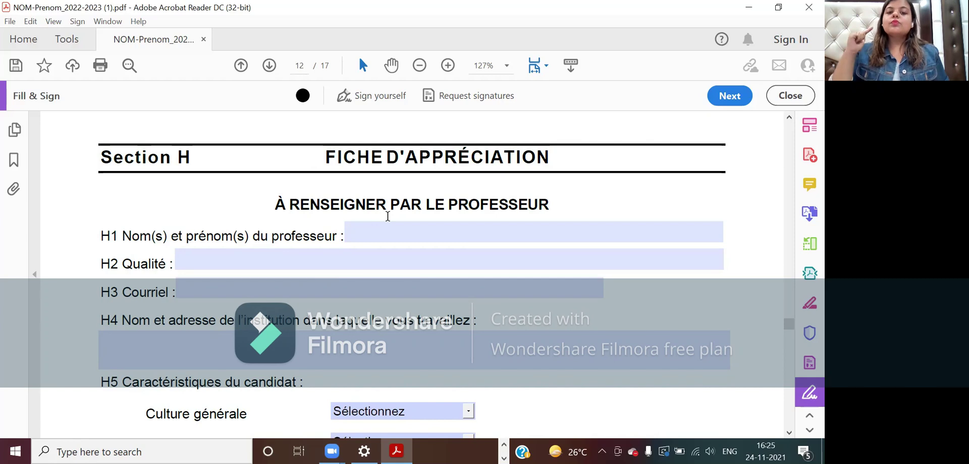
scroll(387, 216, "down", 10)
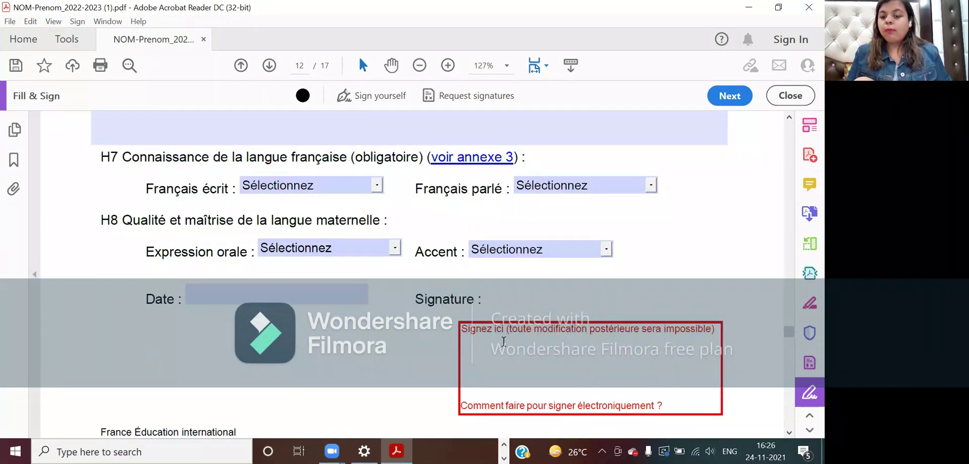
scroll(432, 389, "up", 8)
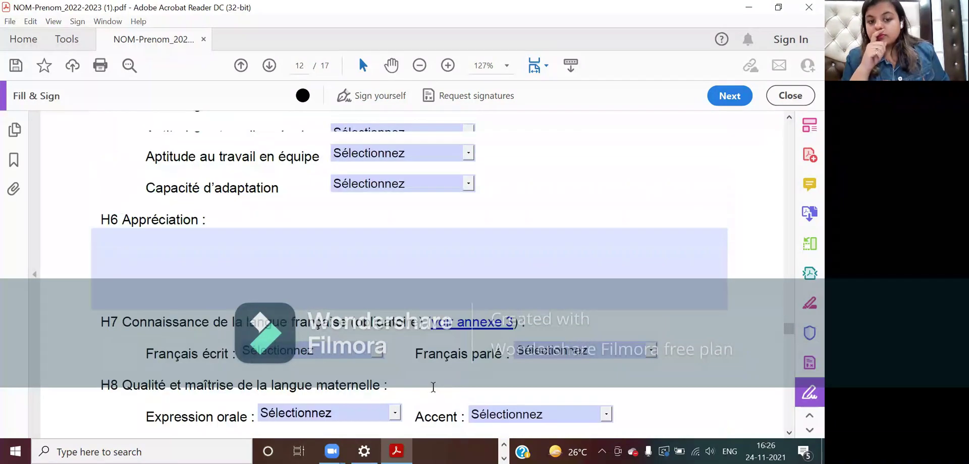
scroll(433, 393, "up", 2)
left_click(362, 144)
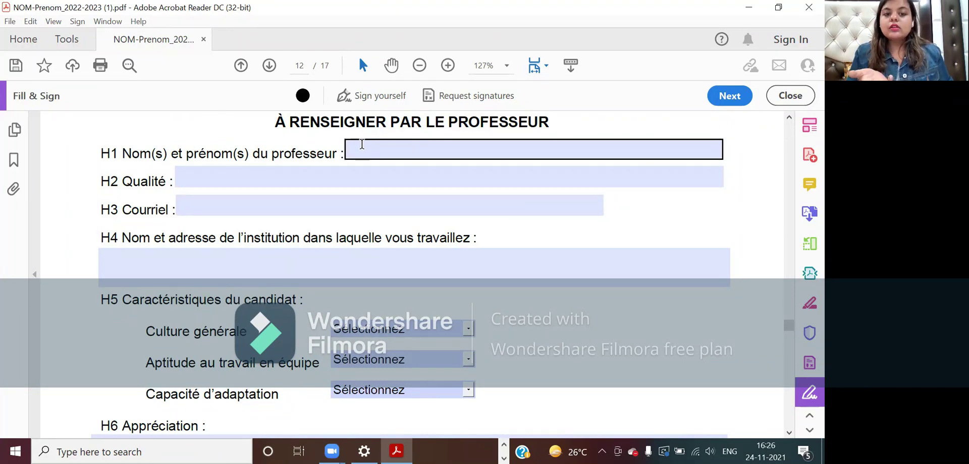
- Step through Section H's name, H2 Qualité and H3 Courriel fields
scroll(362, 144, "up", 1)
left_click(271, 171)
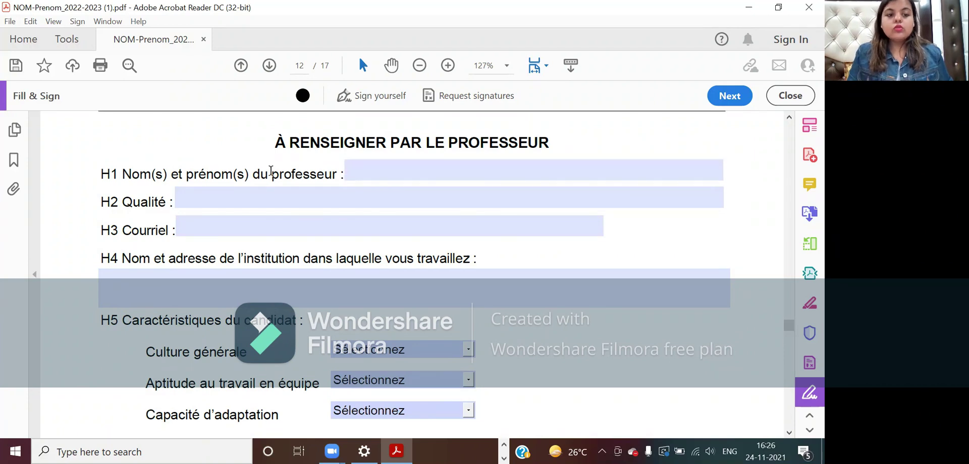
left_click(237, 196)
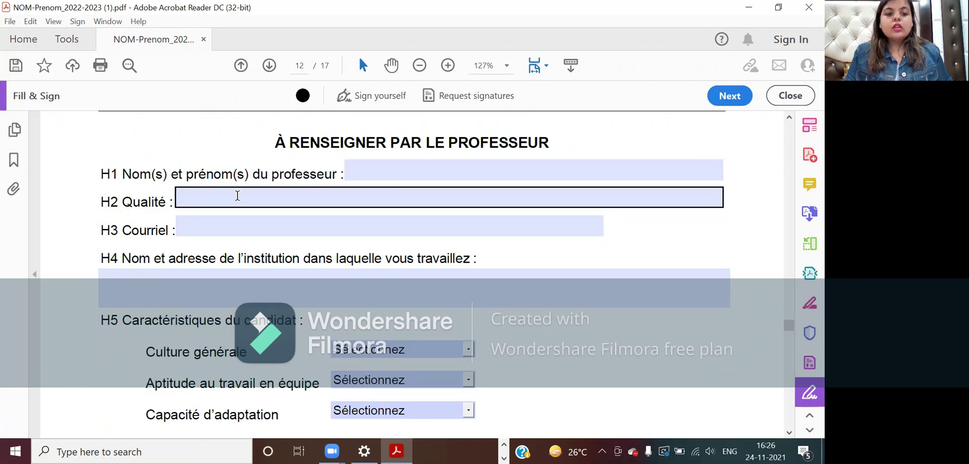
left_click(237, 196)
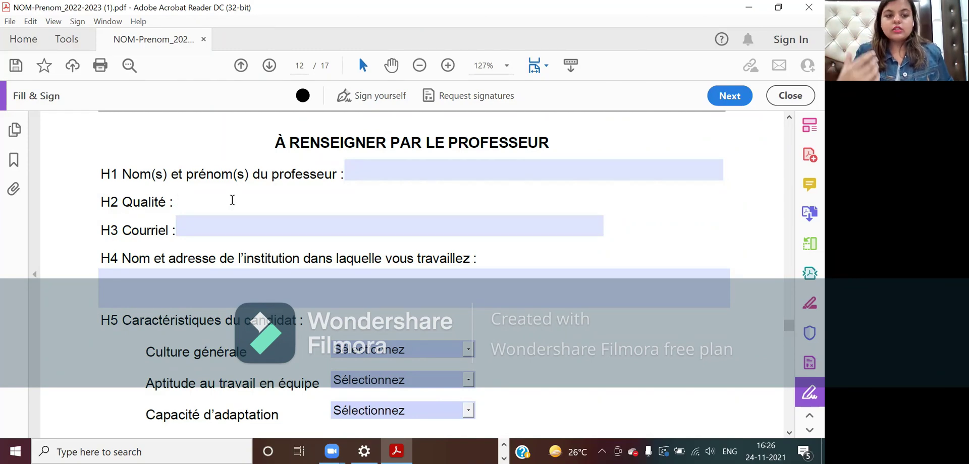
left_click(211, 228)
scroll(211, 232, "down", 1)
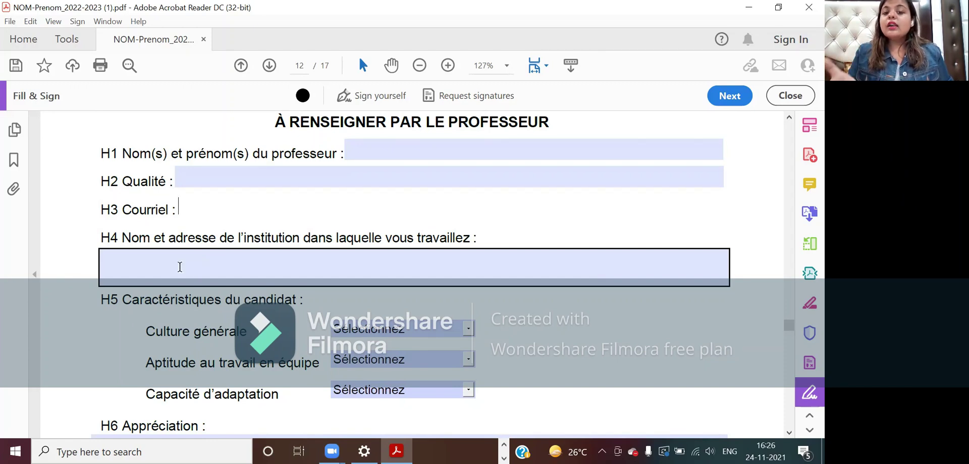
scroll(201, 273, "down", 2)
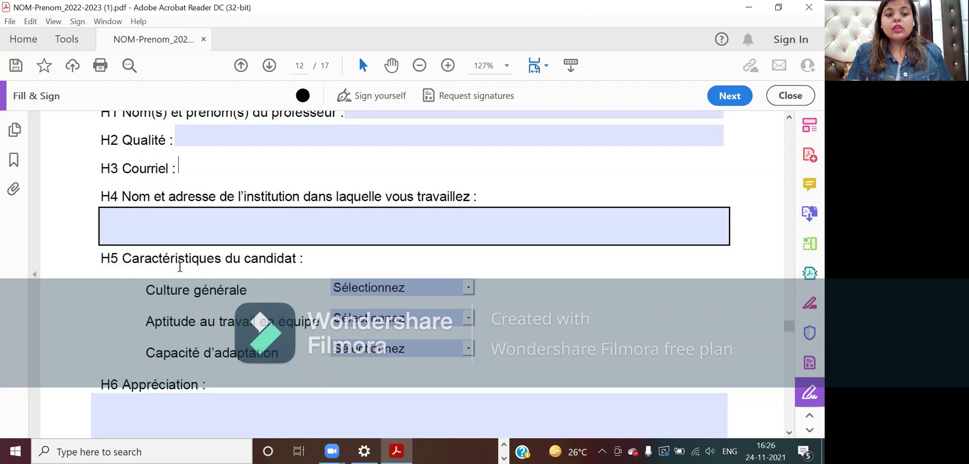
scroll(272, 282, "down", 1)
left_click(273, 284)
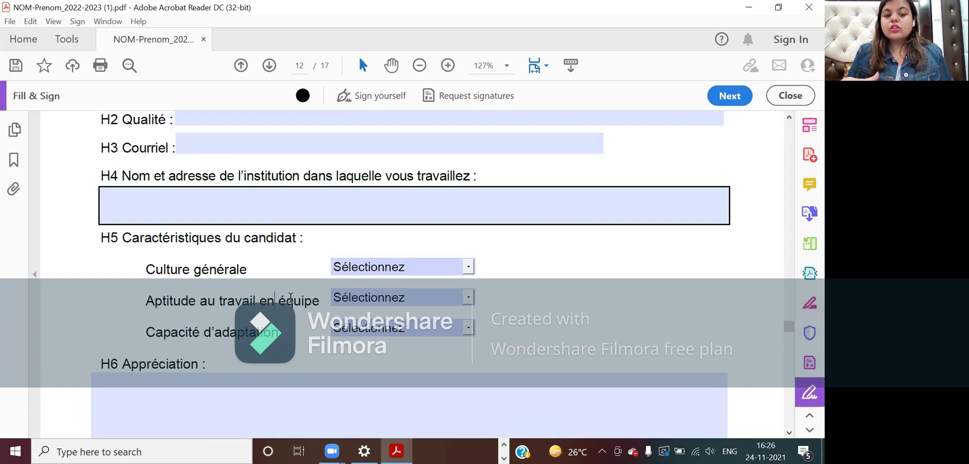
- Enter 'REMARKS - 3-4 LINE' as the H6 appreciation
scroll(291, 300, "down", 1)
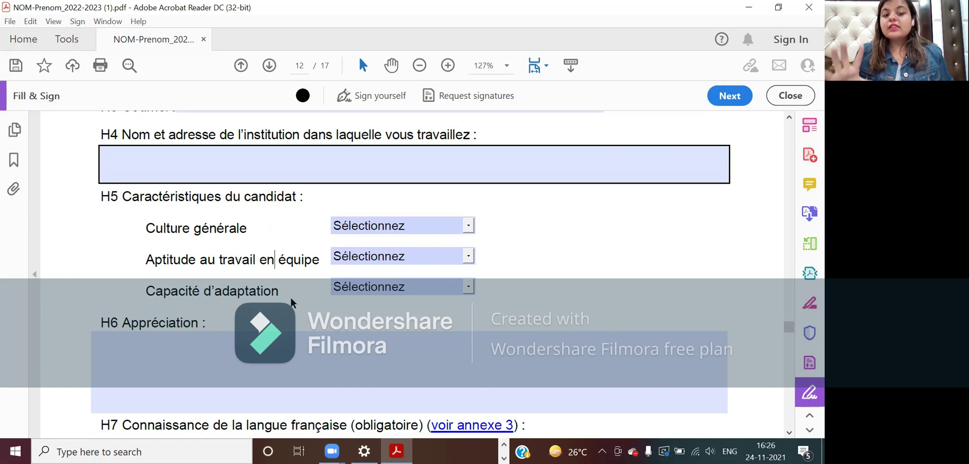
scroll(290, 301, "down", 1)
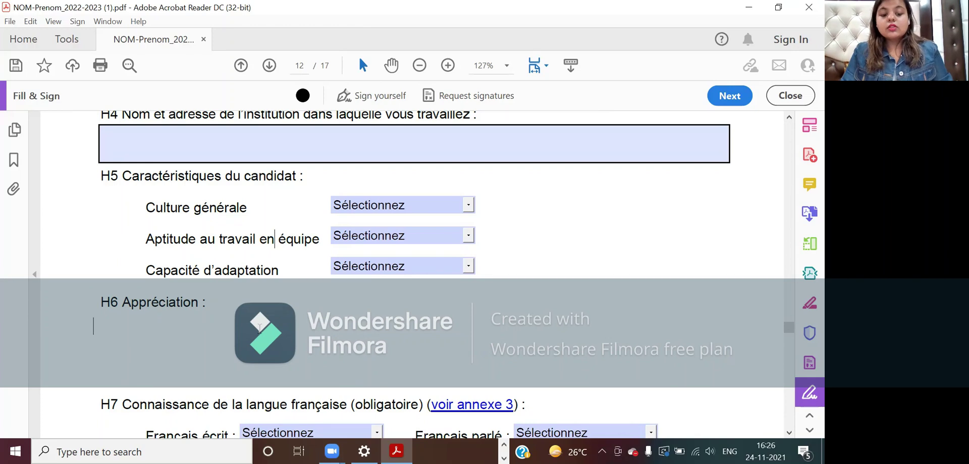
type("REMARKS")
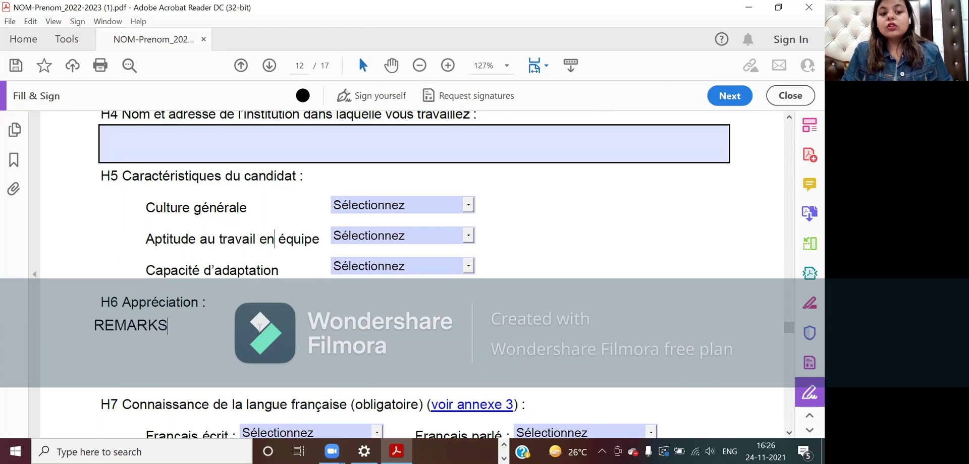
type(" - 3-4 LINE")
scroll(404, 272, "down", 3)
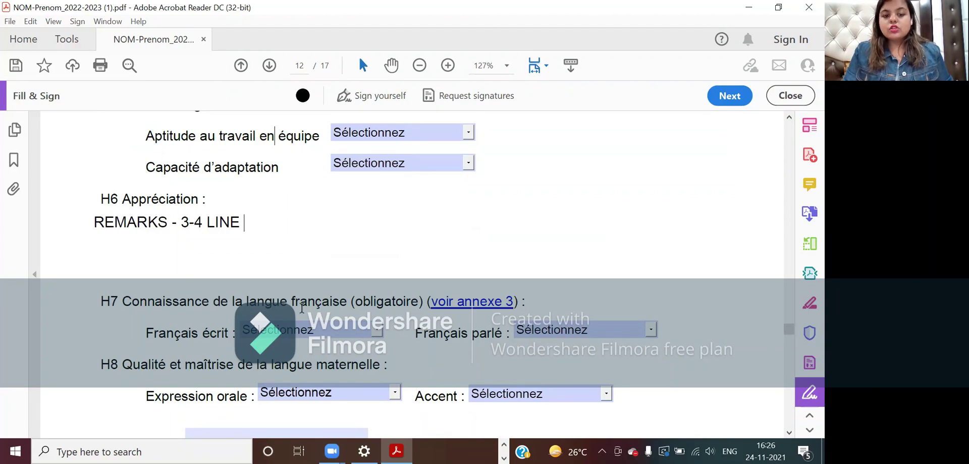
scroll(382, 334, "down", 2)
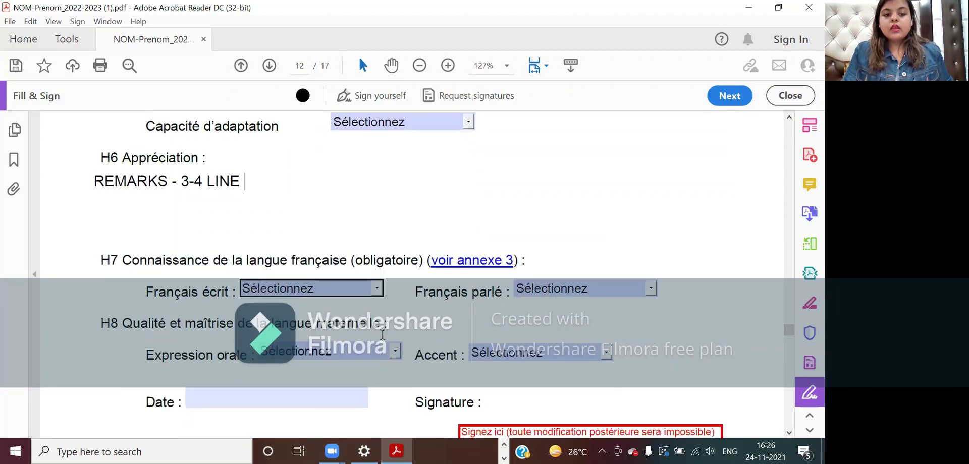
- Set both Français écrit and Français parlé levels to B1
left_click(373, 296)
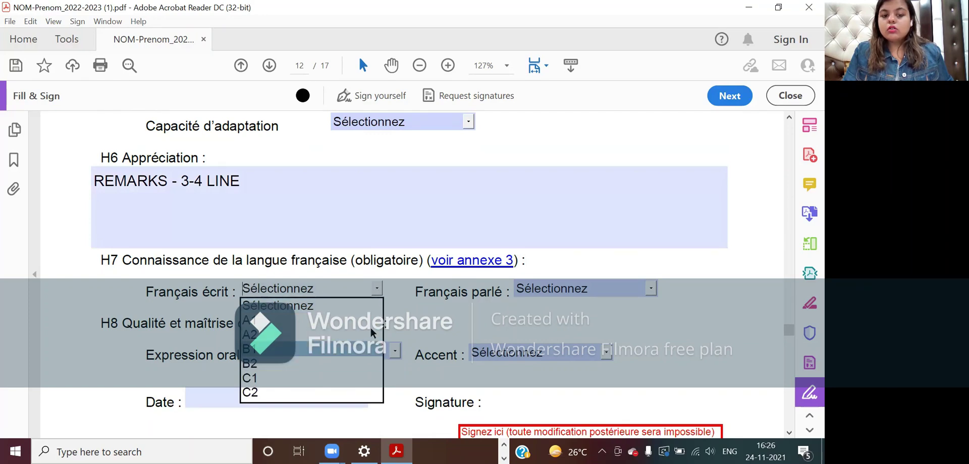
left_click(366, 350)
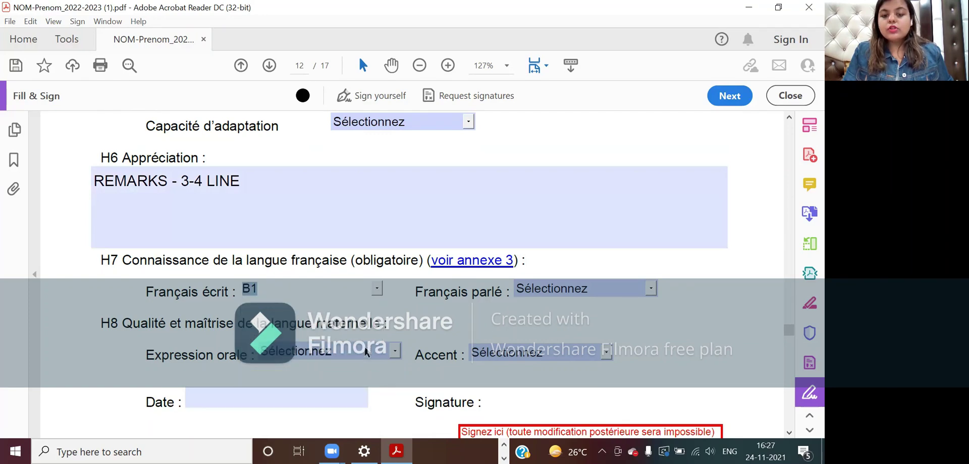
left_click(651, 290)
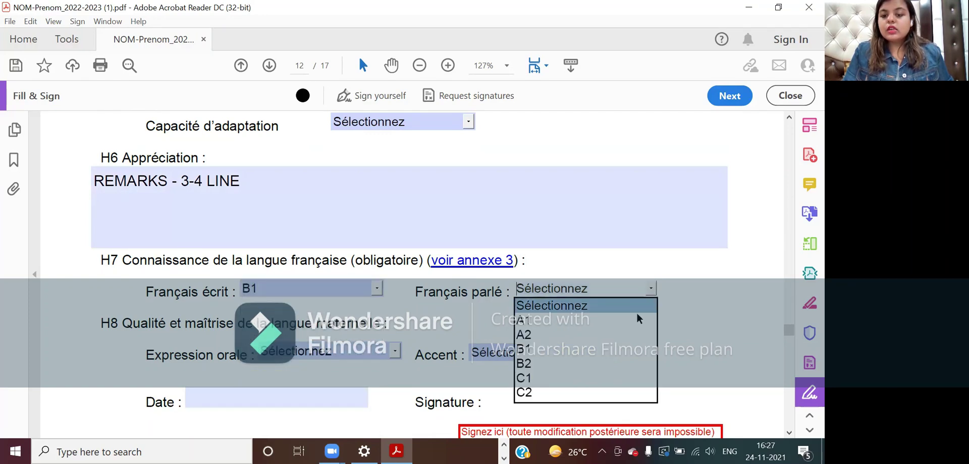
left_click(624, 348)
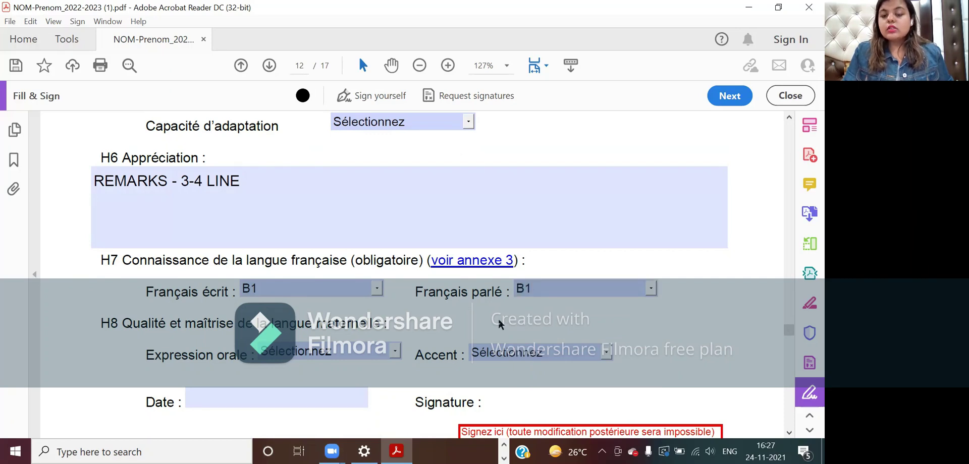
- Check the Expression orale and Date fields, then return to the Acrobat home view
scroll(499, 325, "down", 2)
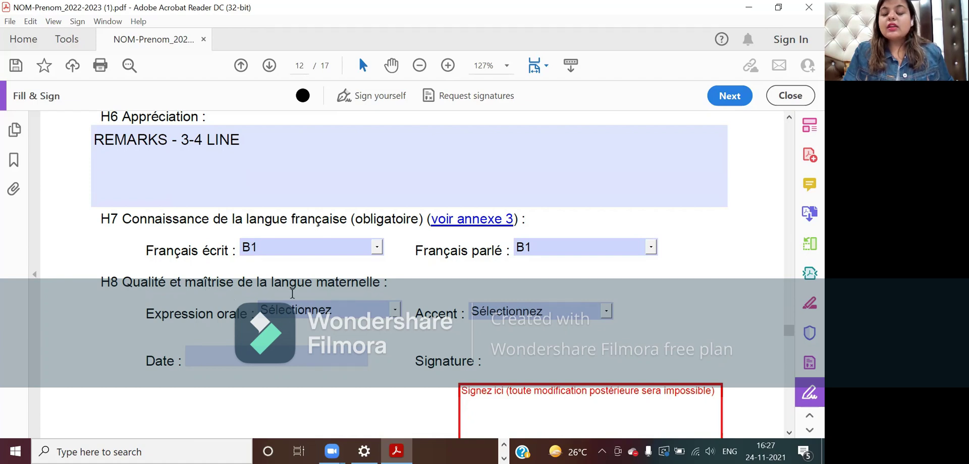
left_click(385, 308)
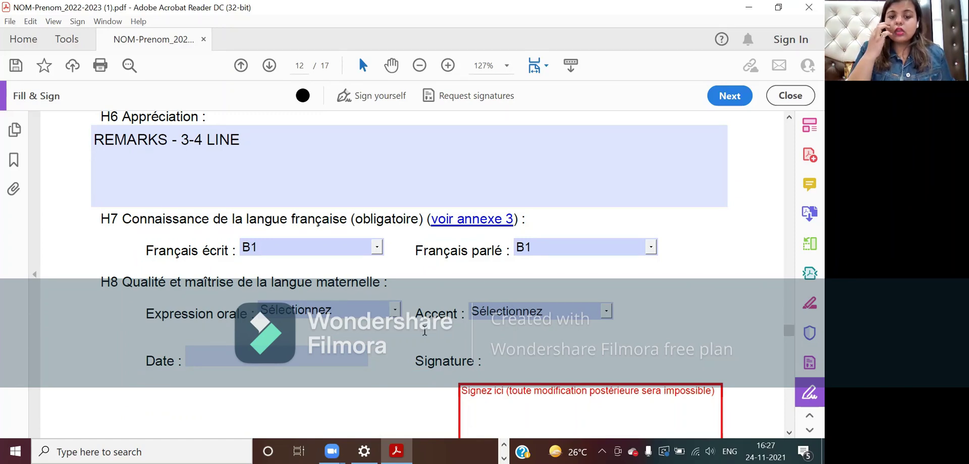
scroll(424, 332, "down", 1)
left_click(256, 288)
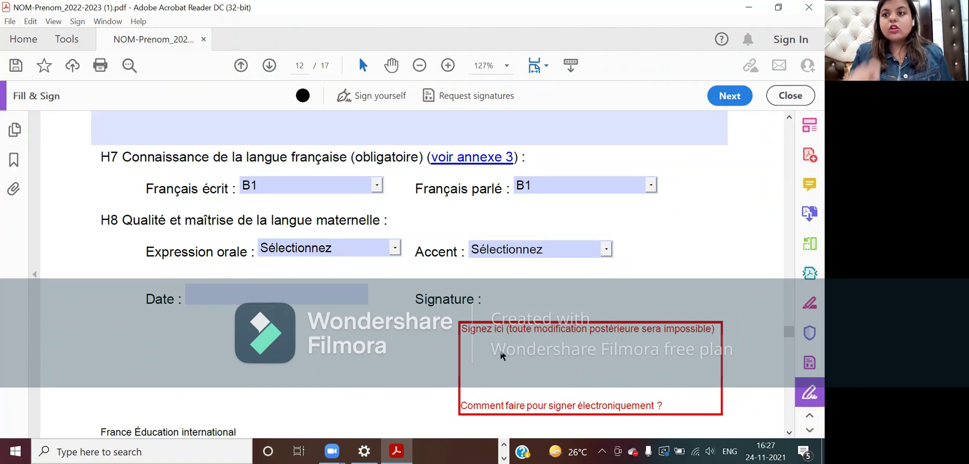
left_click(17, 39)
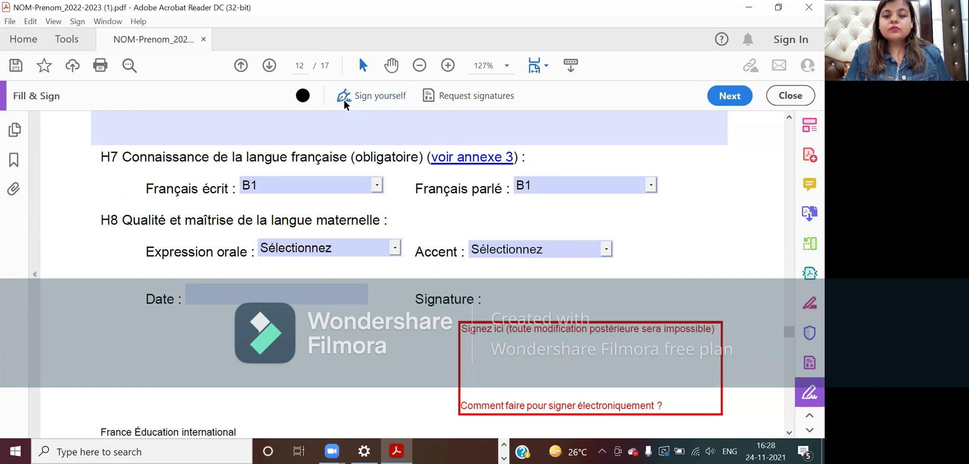
- Create a signature request listing the signer's e-mail address, then continue to Specify where to sign
left_click(444, 101)
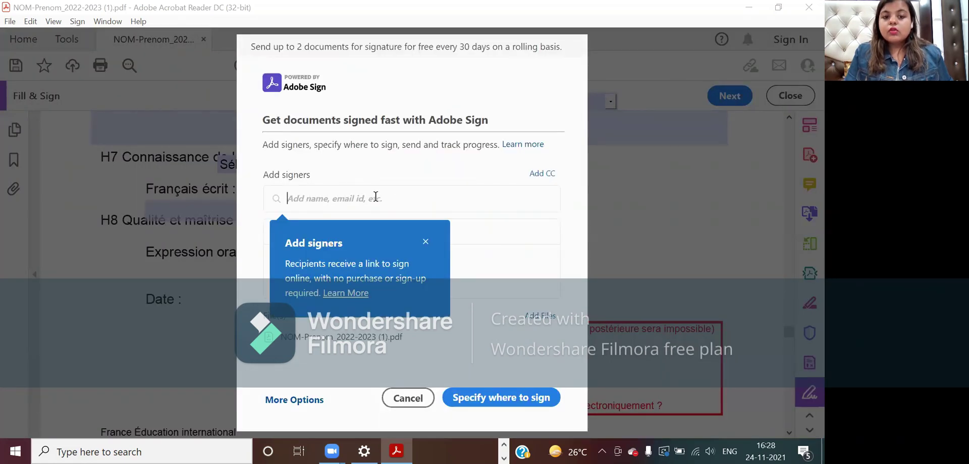
left_click(425, 242)
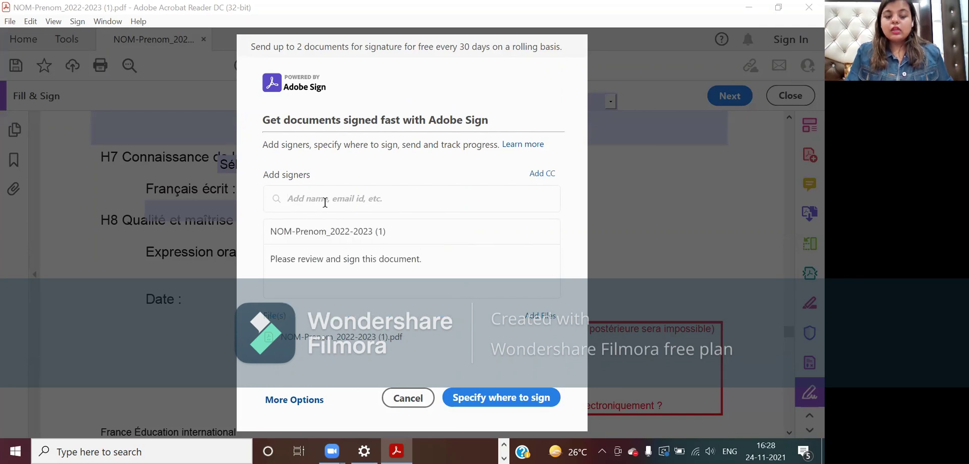
type("PR")
key("BackSpace")
key("BackSpace")
key("BackSpace")
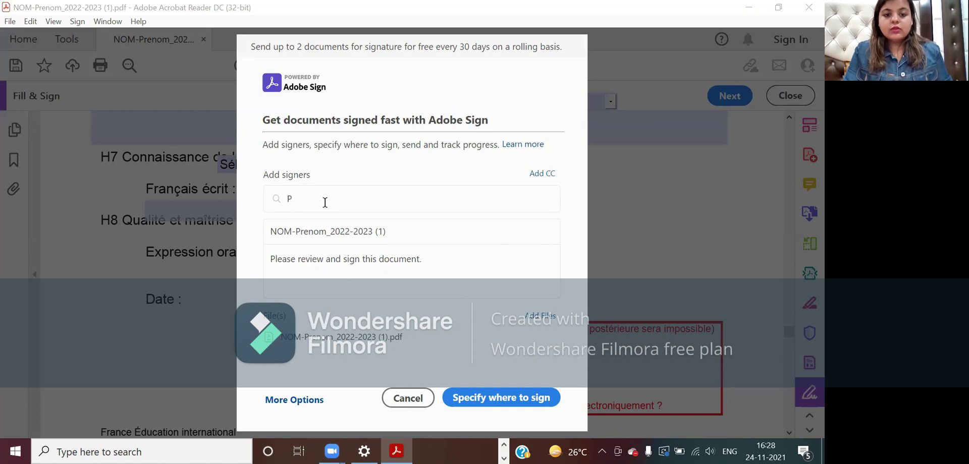
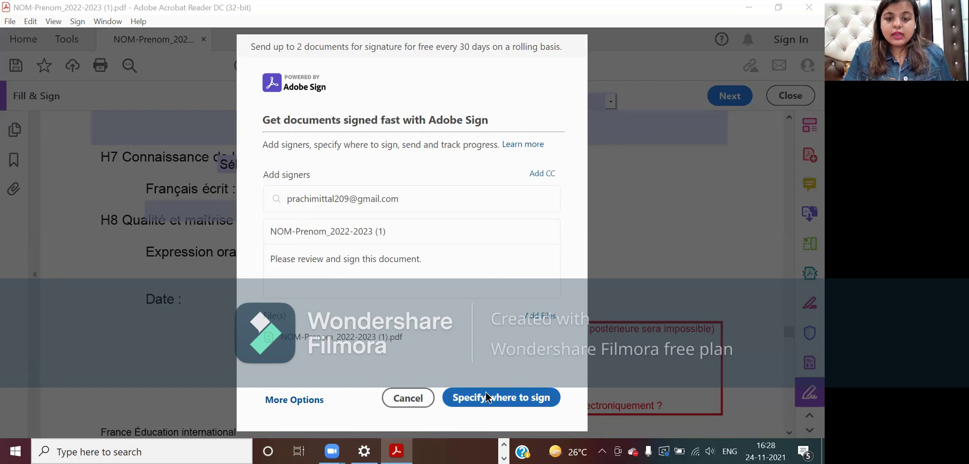
left_click(487, 397)
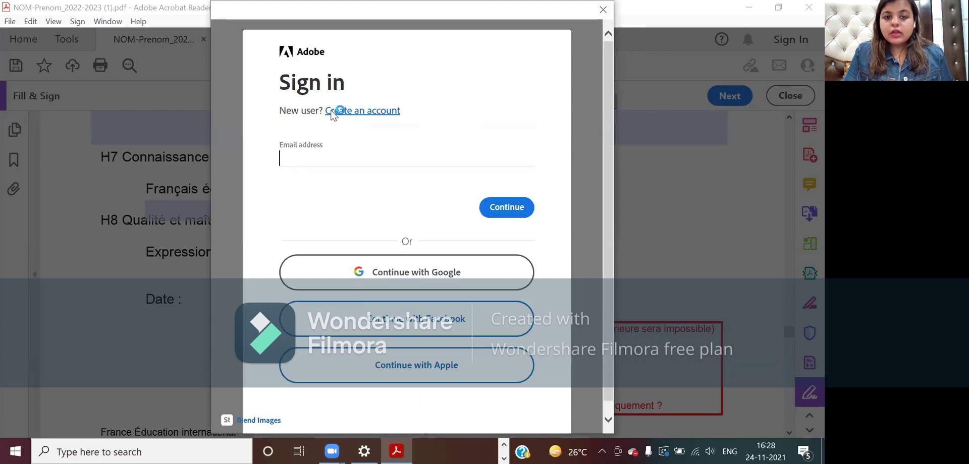
- Choose Continue with Google in the Adobe sign-in window
left_click(397, 280)
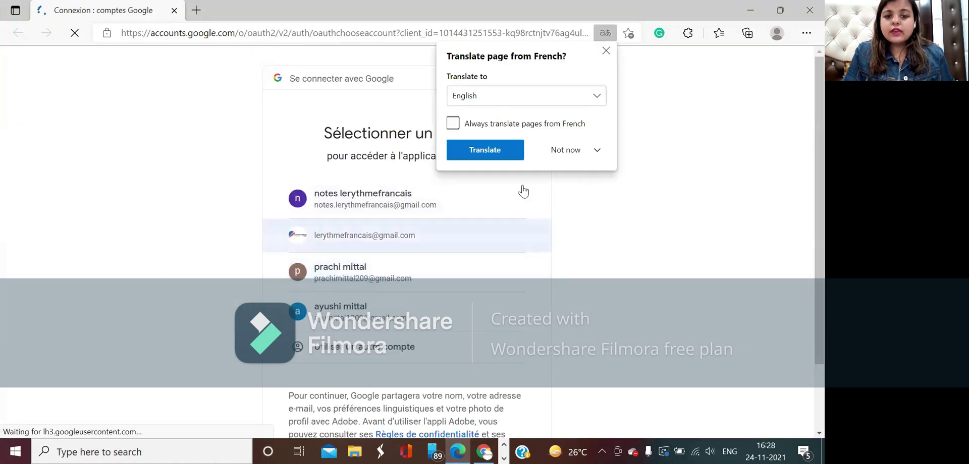
- Decline translating the Google page and sign in with the chosen Google account
left_click(567, 151)
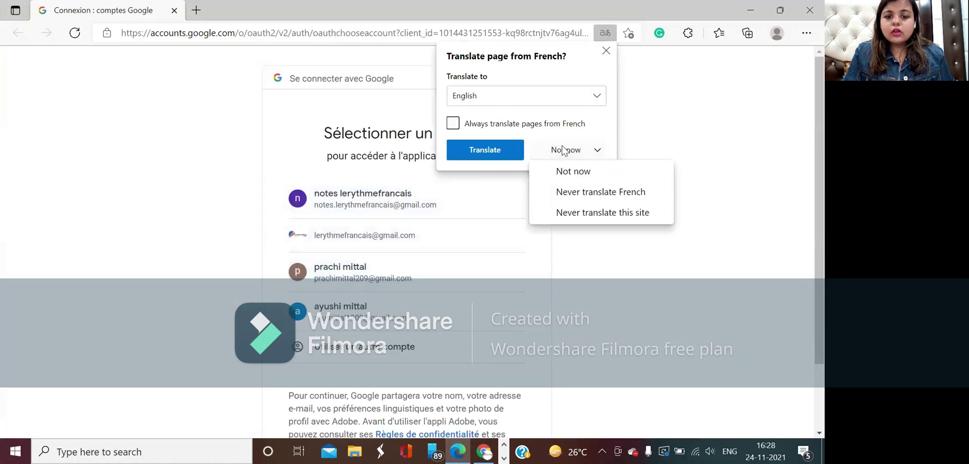
left_click(569, 174)
scroll(497, 264, "down", 1)
left_click(458, 270)
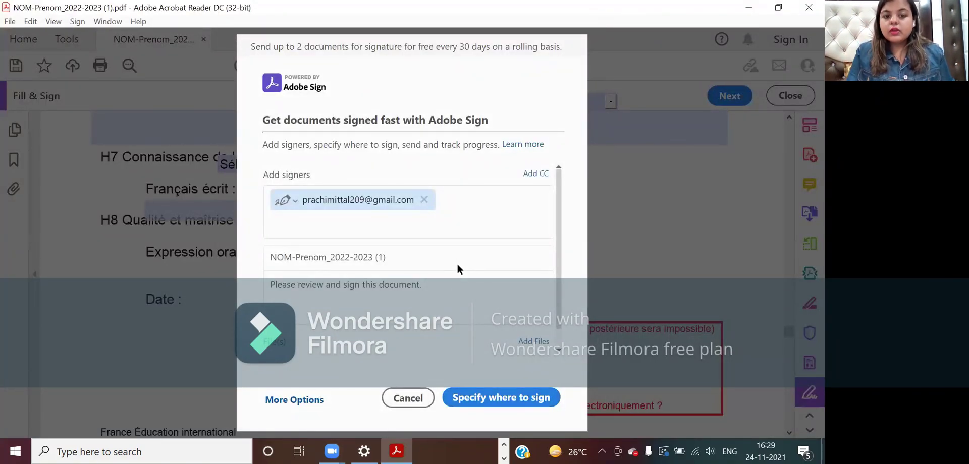
- Swap your own address for the recipient's e-mail as signer and continue to field placement
left_click(371, 206)
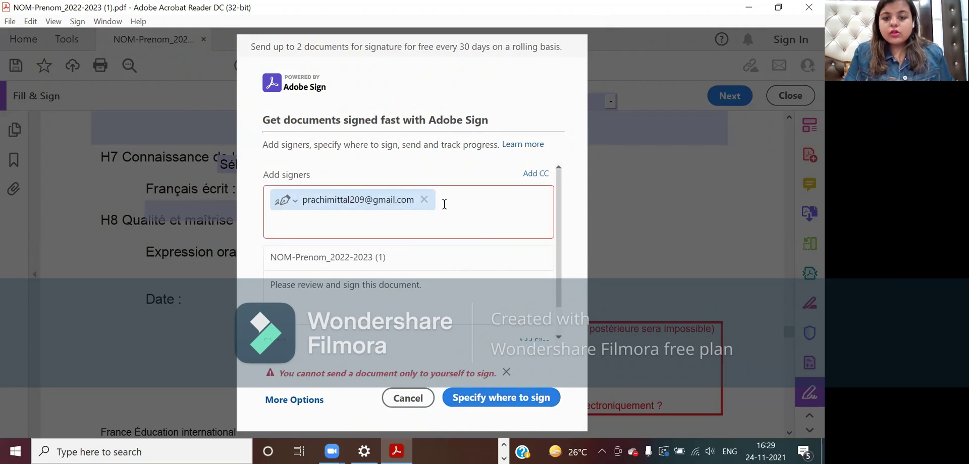
left_click(424, 200)
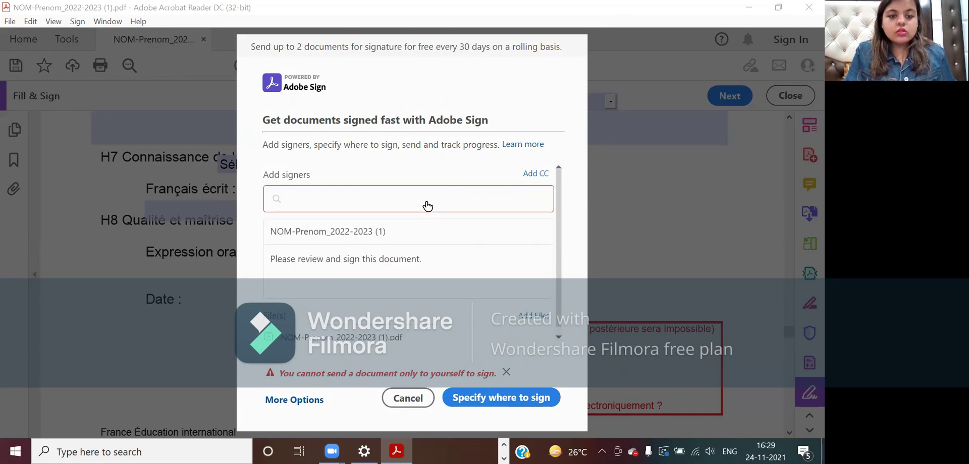
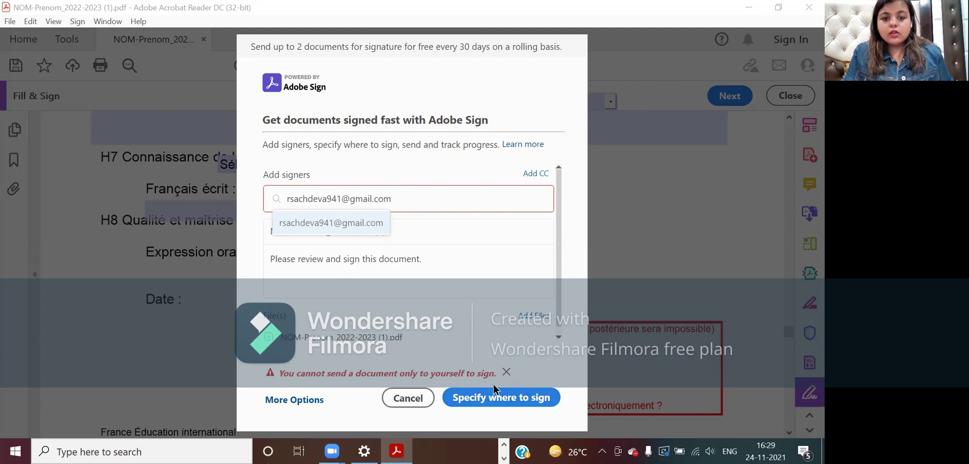
left_click(328, 223)
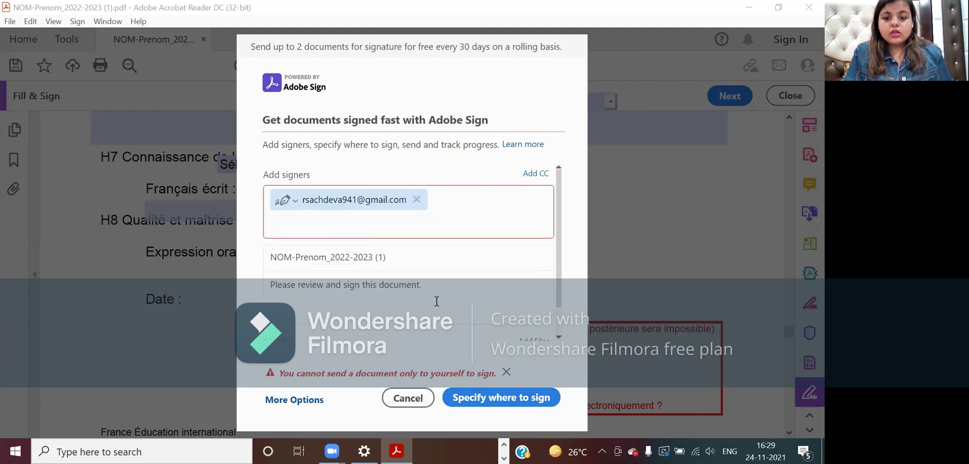
left_click(506, 374)
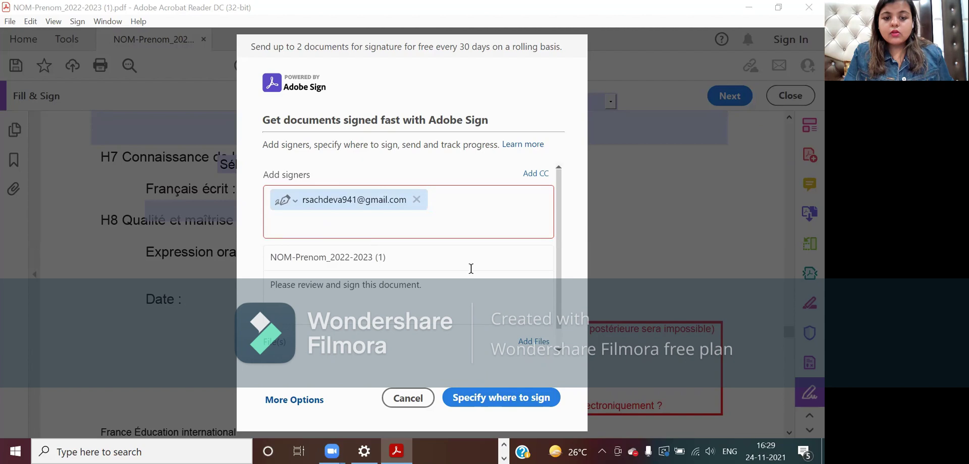
scroll(472, 268, "down", 1)
left_click(495, 399)
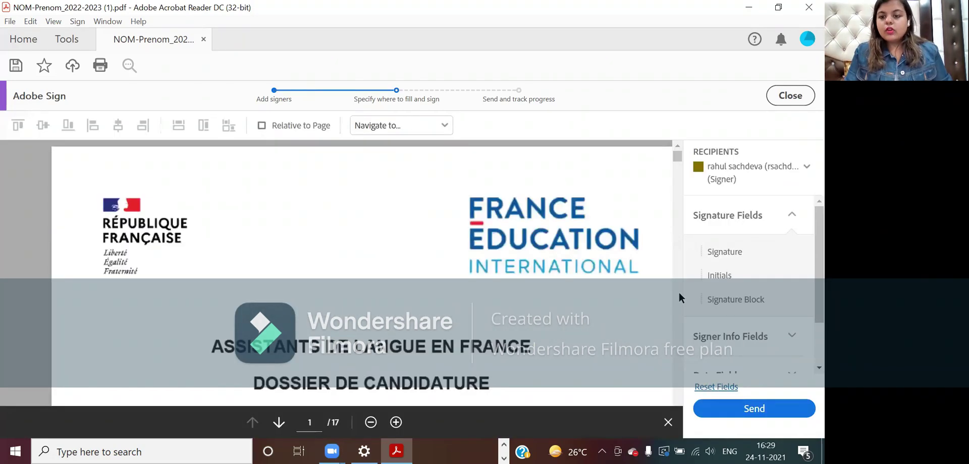
- Scroll to page 12 to show Section H8's Date and Signature lines
scroll(675, 326, "down", 15)
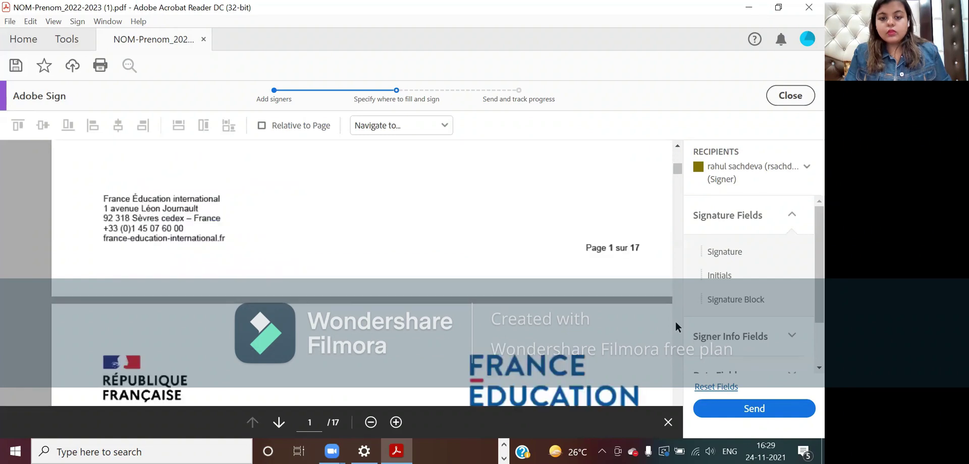
scroll(675, 322, "down", 20)
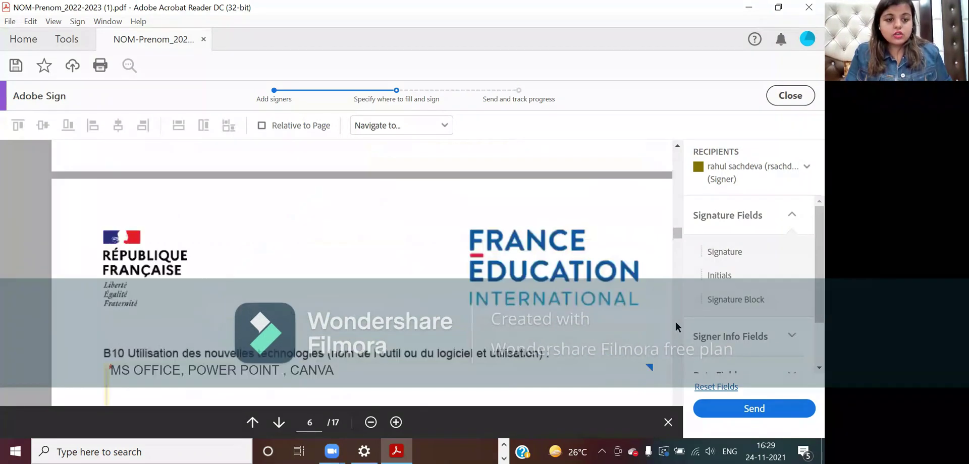
scroll(675, 322, "down", 12)
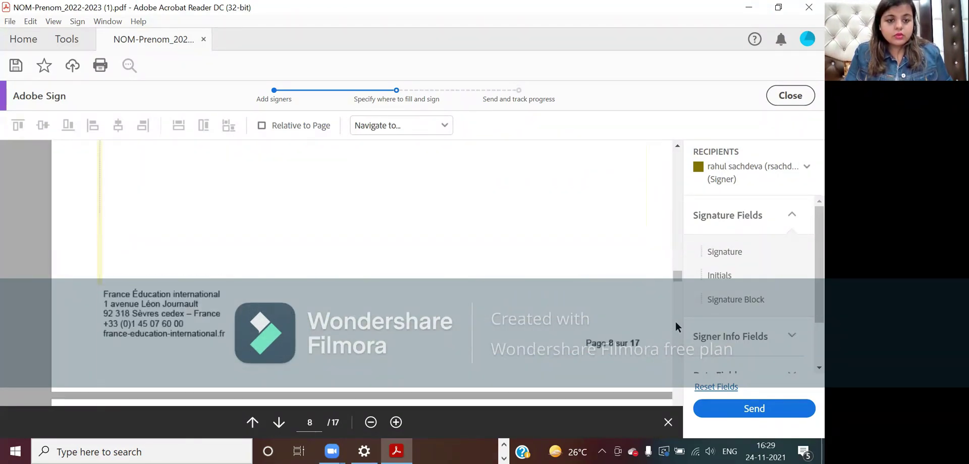
scroll(675, 327, "down", 10)
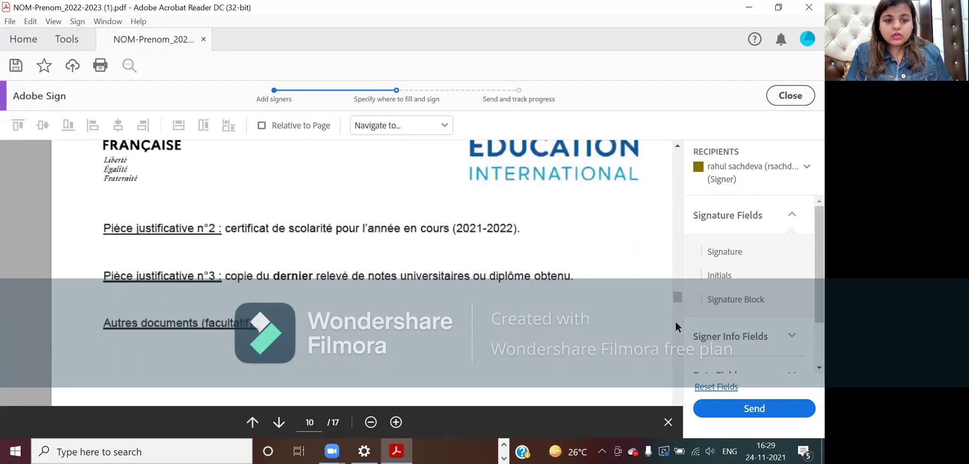
scroll(675, 326, "down", 6)
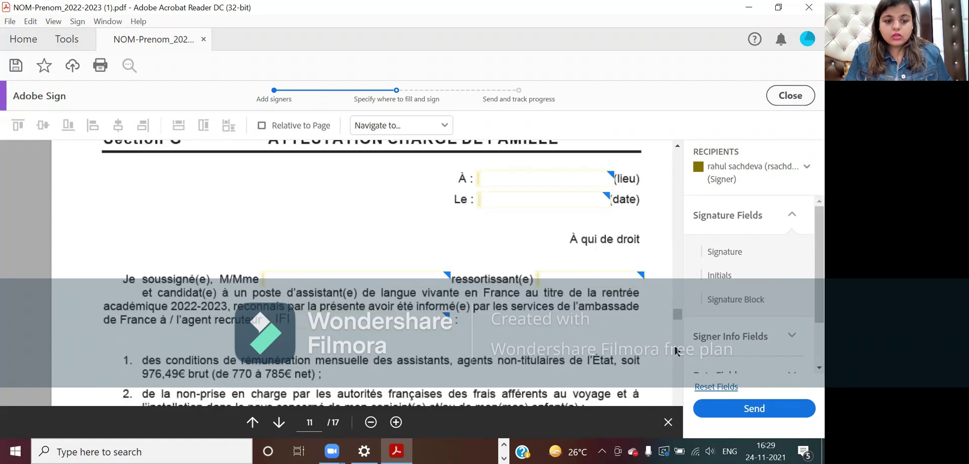
scroll(673, 344, "down", 5)
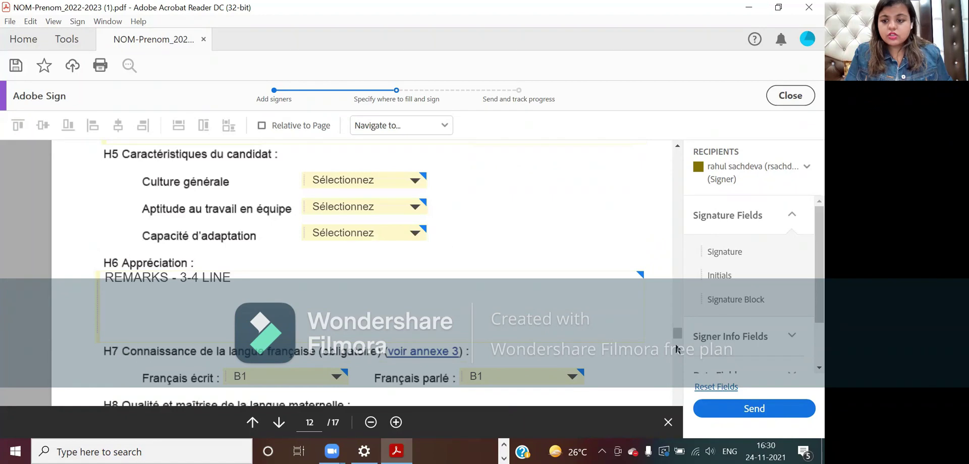
double_click(677, 418)
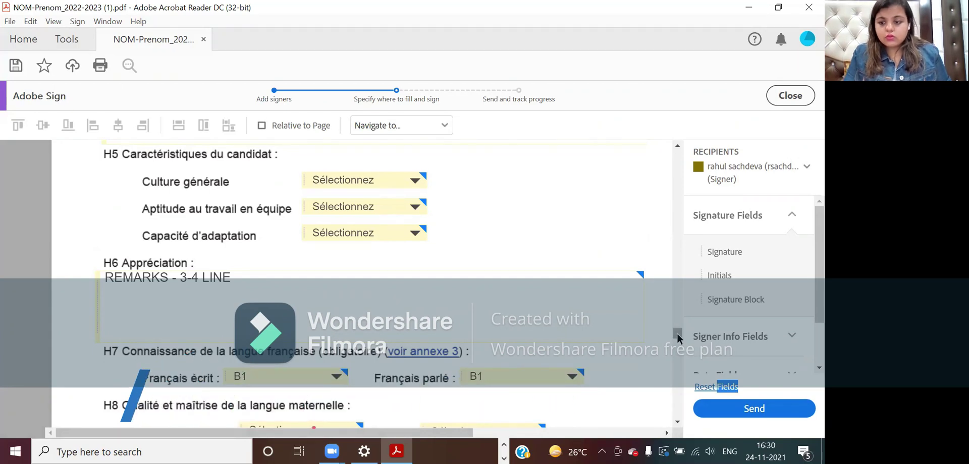
left_click_drag(676, 331, 677, 337)
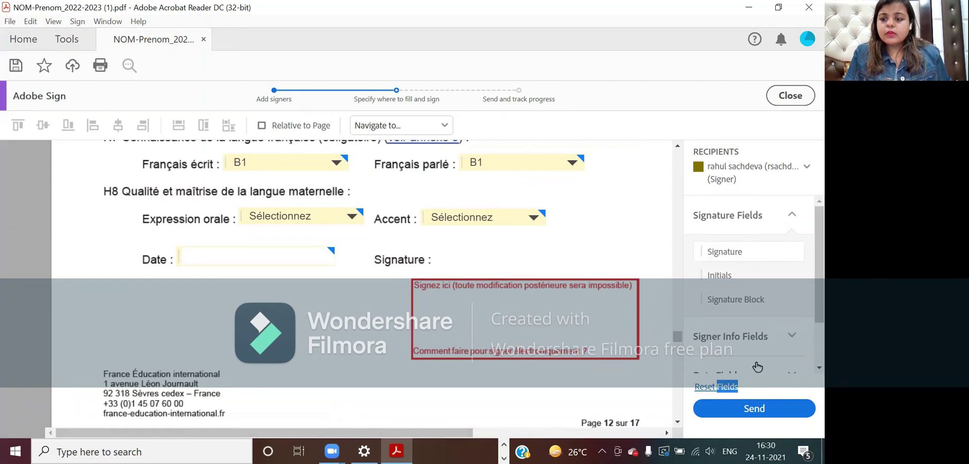
- Drop a Signature field into page 12's Signez ici box and send the form for signing
left_click(741, 414)
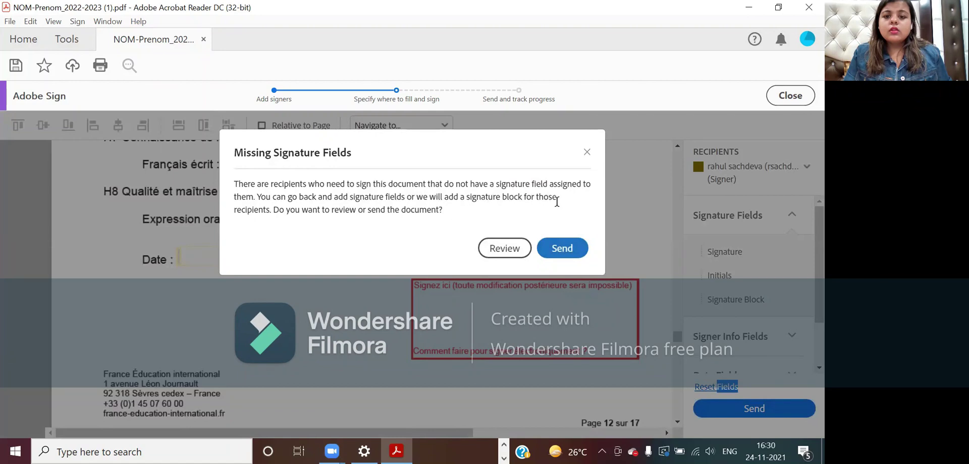
left_click(586, 153)
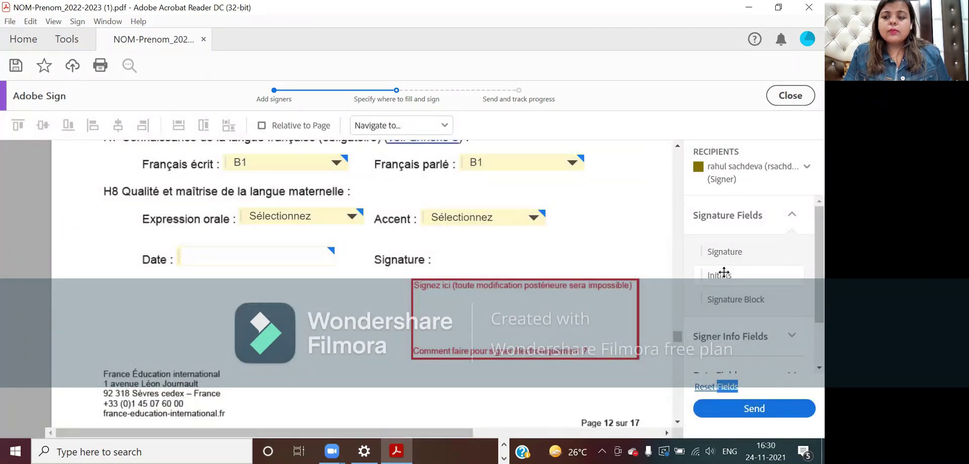
left_click(799, 212)
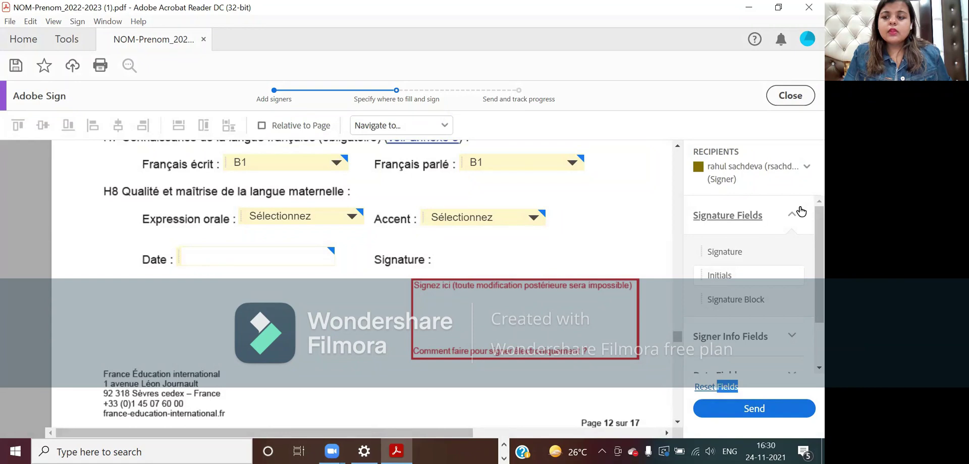
left_click(754, 214)
left_click(754, 214)
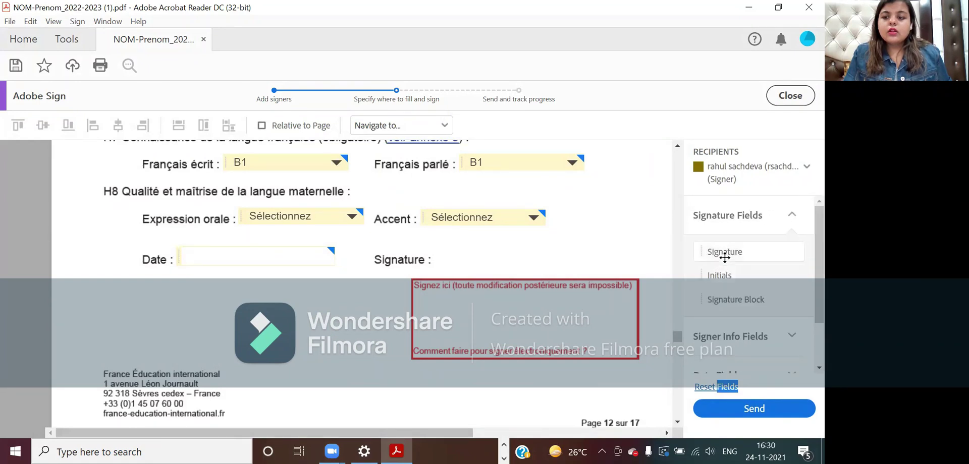
mouse_move(725, 257)
left_mouse_down()
mouse_move(627, 264)
mouse_move(598, 287)
left_mouse_up()
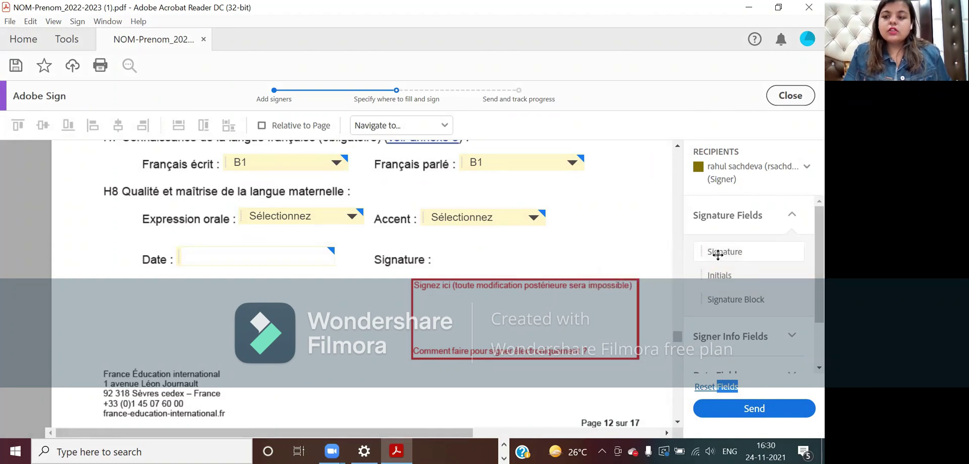
mouse_move(730, 254)
left_mouse_down()
mouse_move(580, 302)
mouse_move(406, 299)
left_mouse_up()
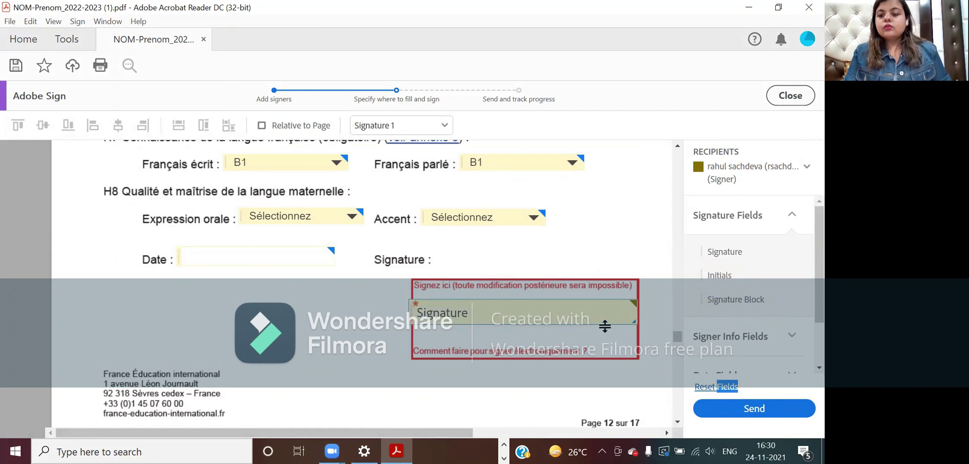
left_click(717, 411)
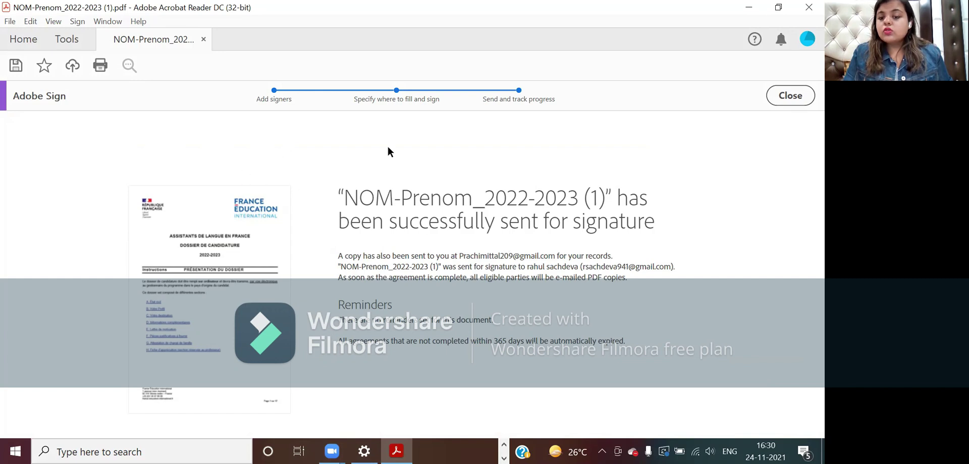
left_click(778, 100)
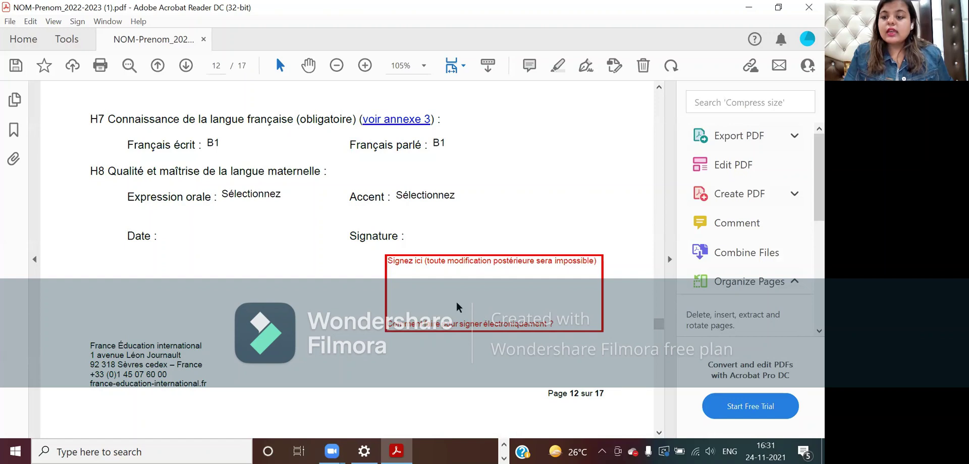